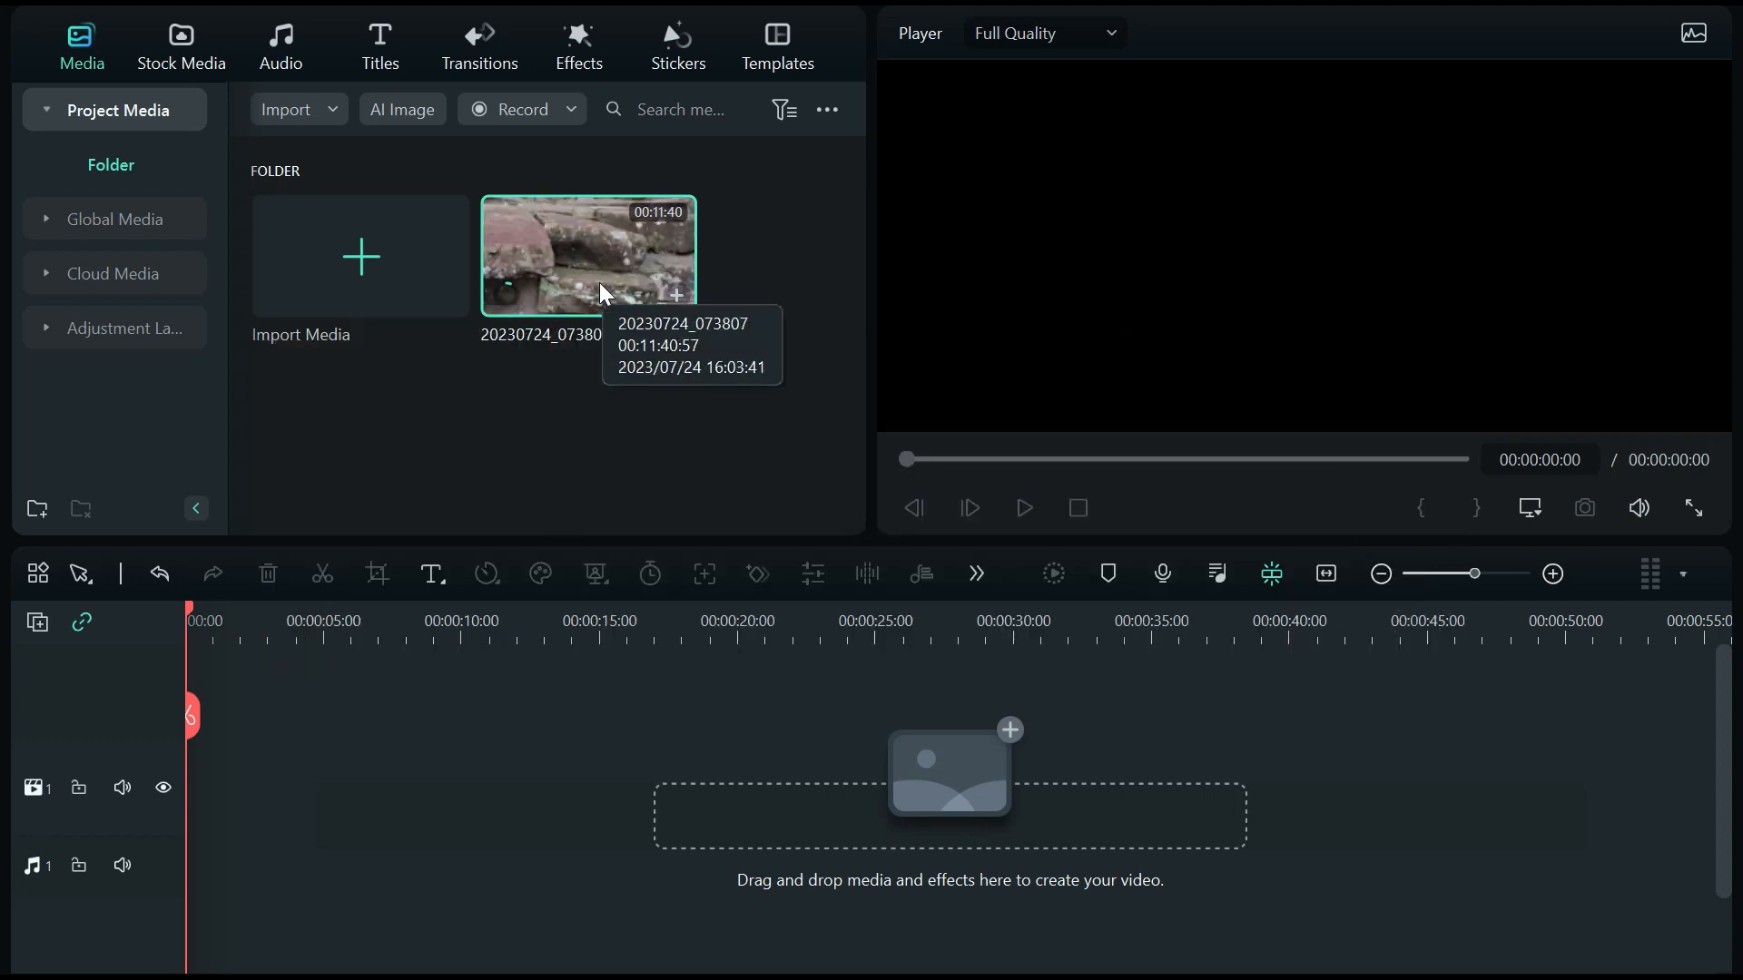
Place the clip 20230724_073807 at the start of the video track and the song Walking On The City on the audio track beneath it
left_click_drag(596, 272, 490, 771)
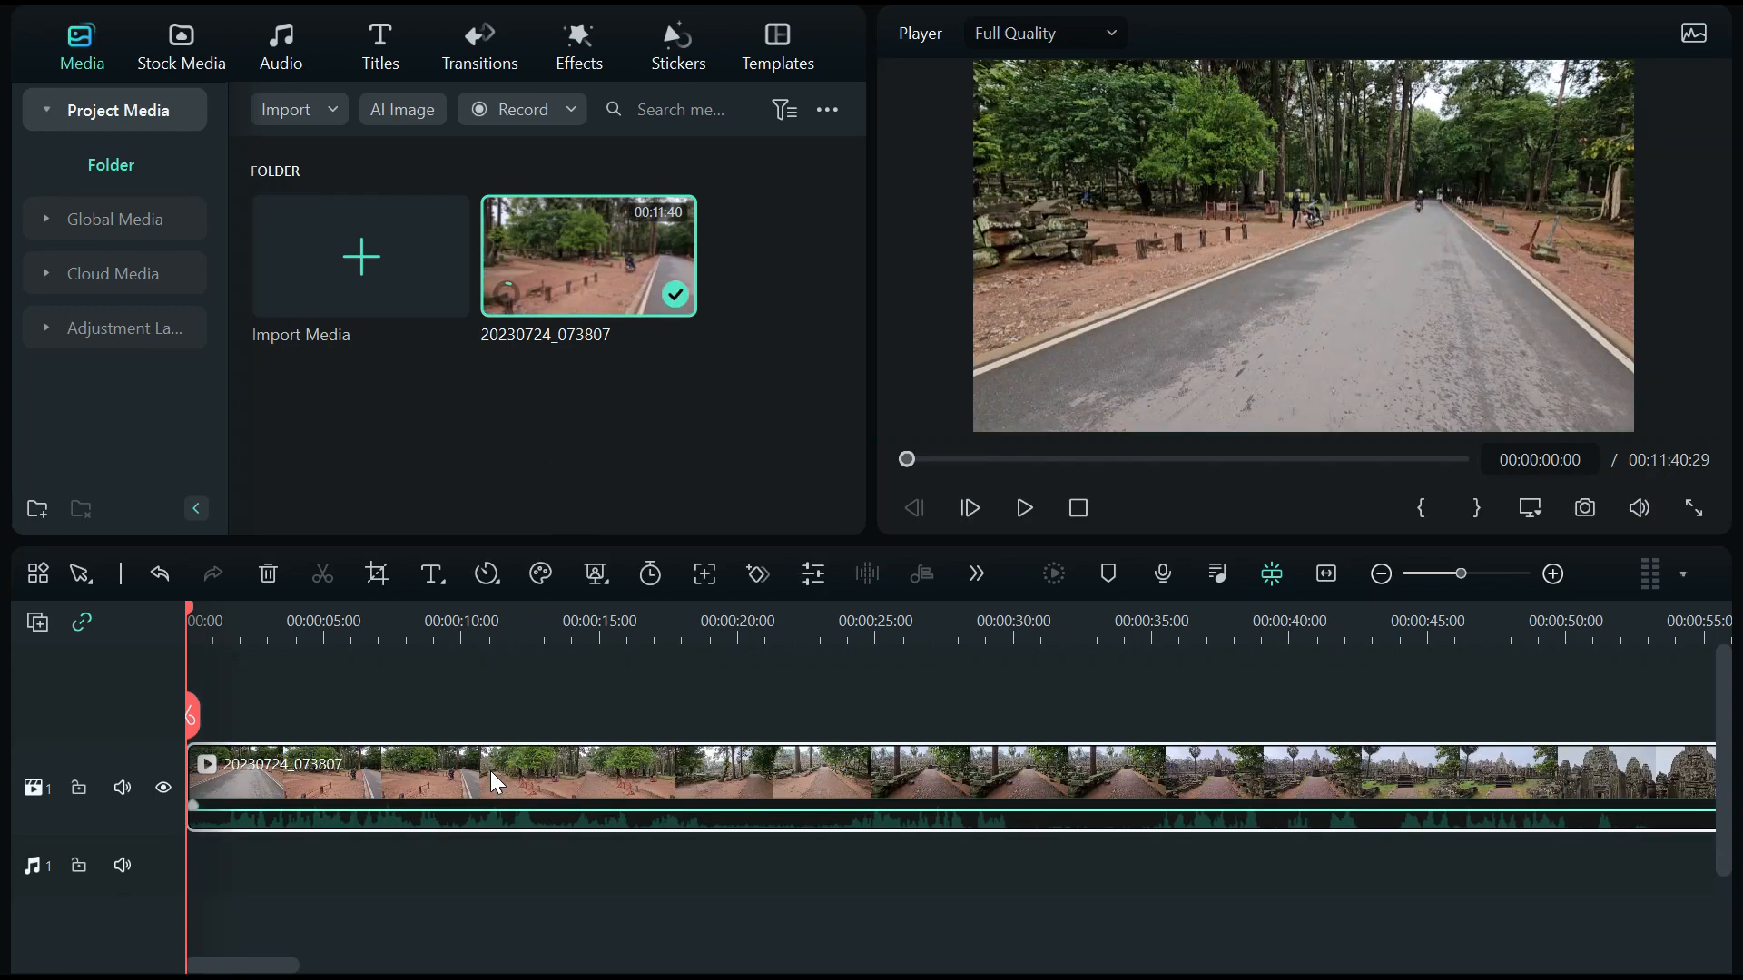
left_click(280, 45)
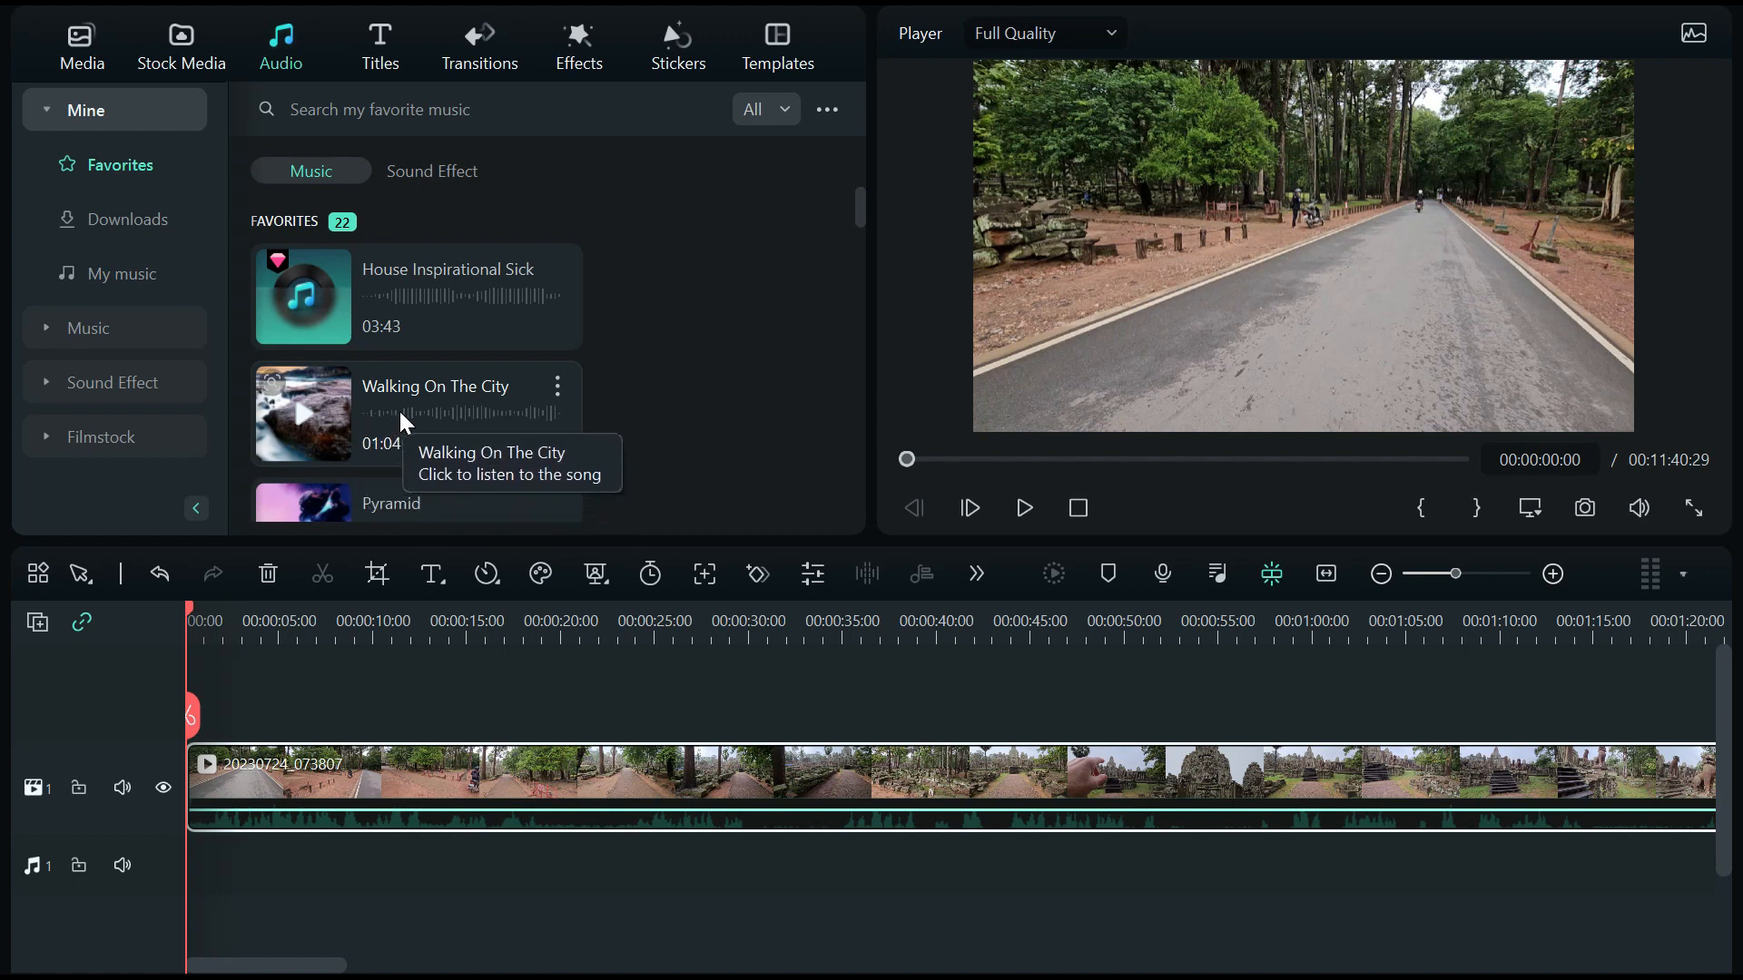
left_click_drag(399, 408, 186, 807)
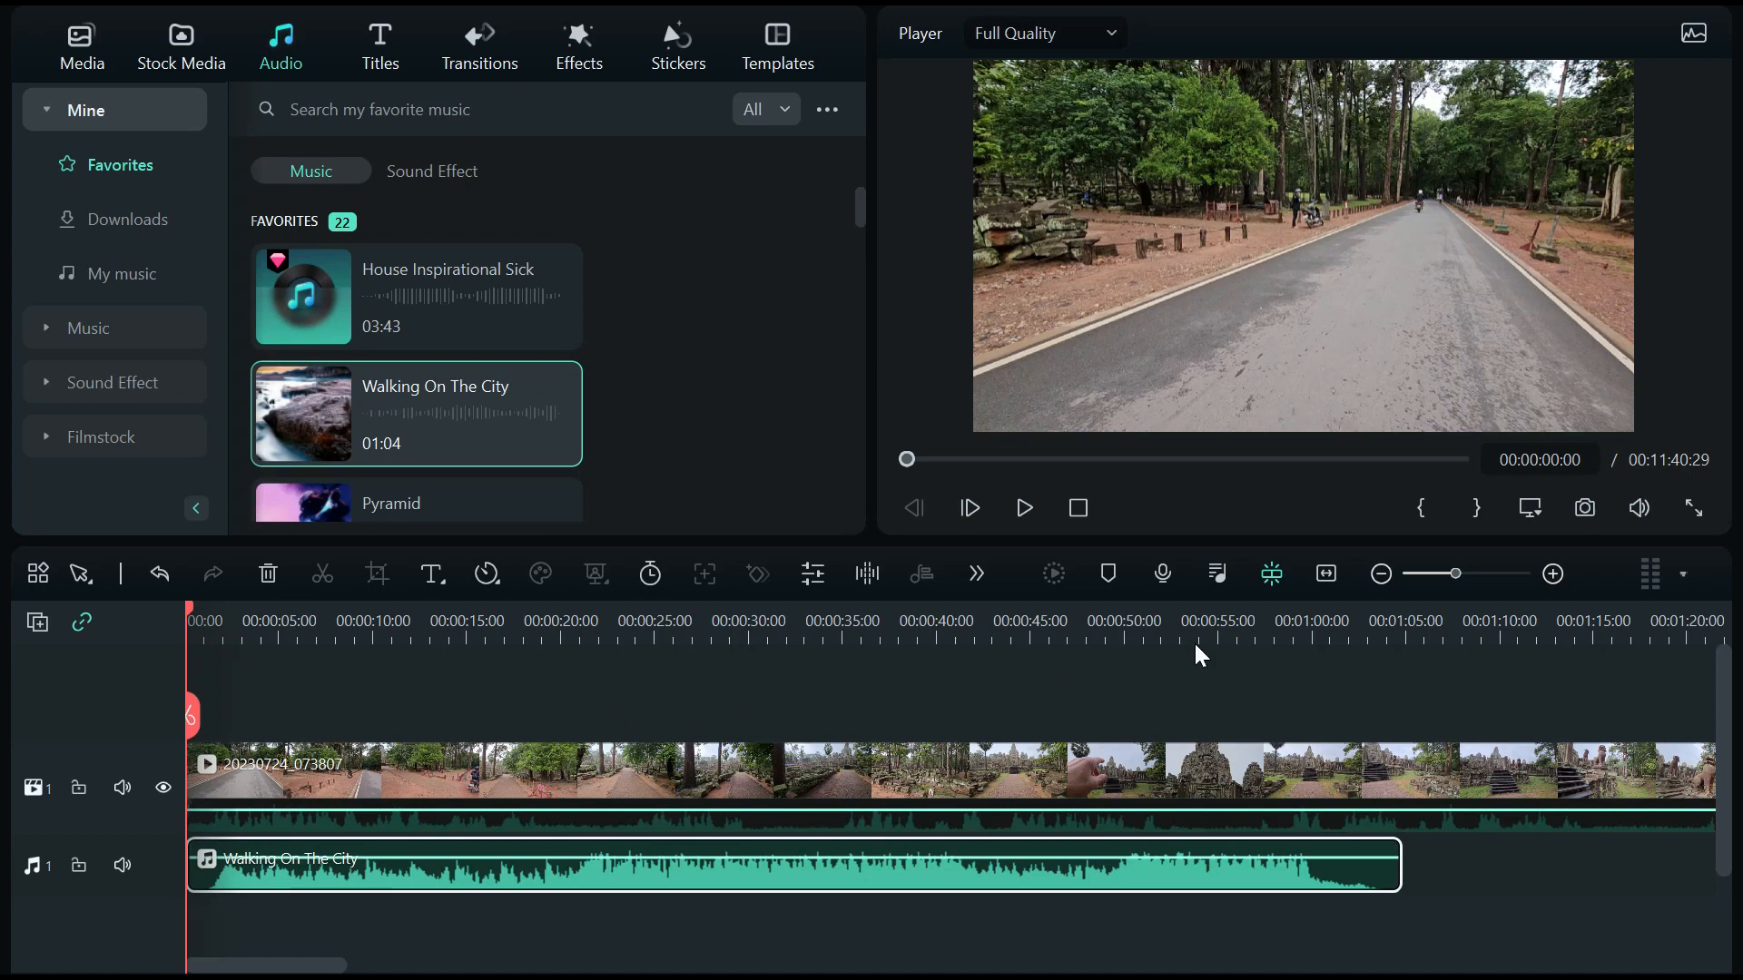
Apply Audio Stretch to the Walking On The City track, extending it to the end of the video clip
left_click_drag(1319, 629, 1265, 613)
left_click(1328, 574)
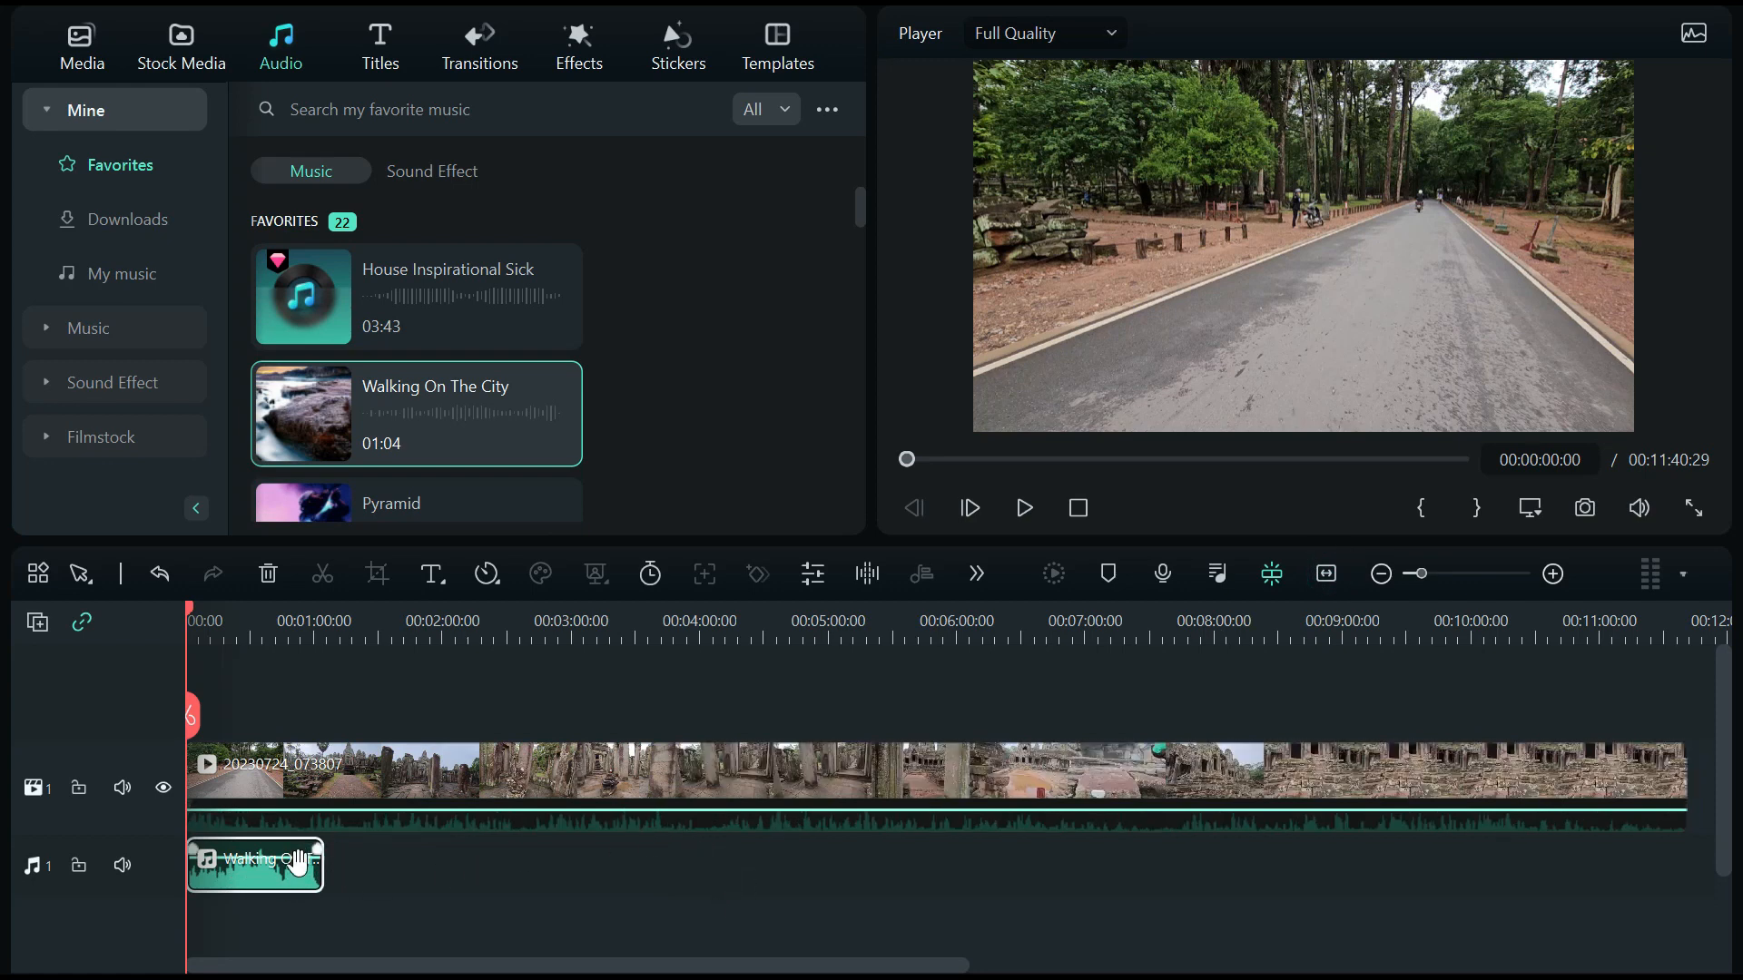
left_click(977, 574)
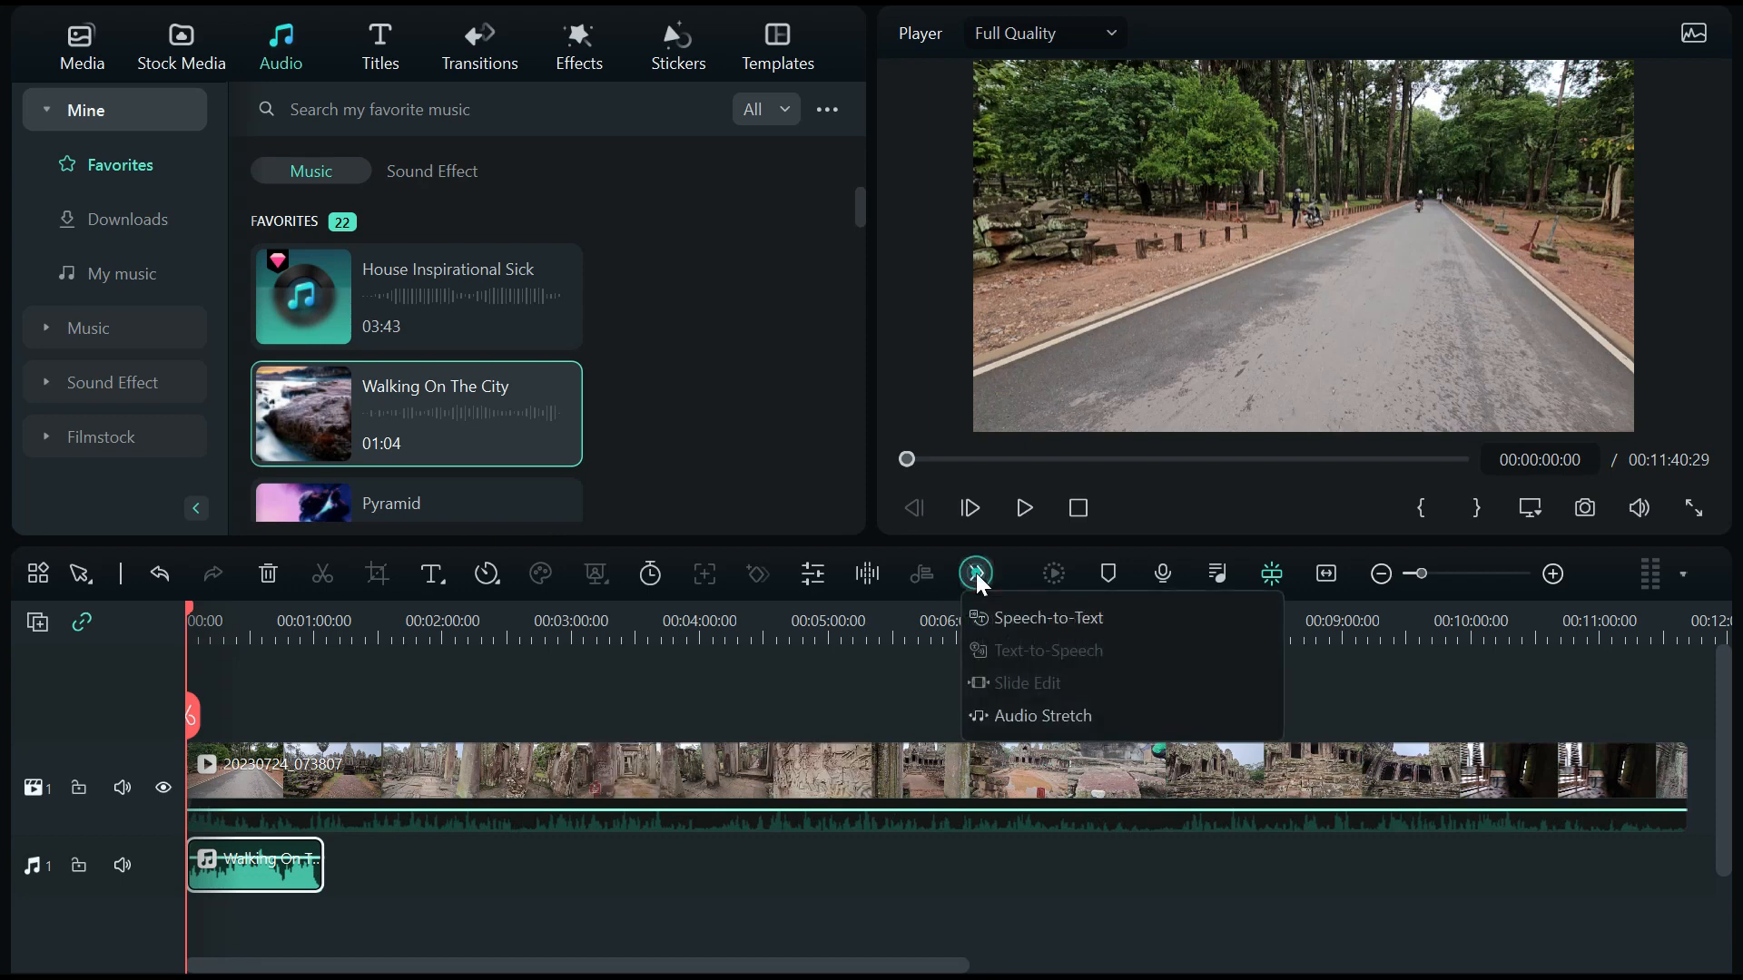
left_click(1015, 715)
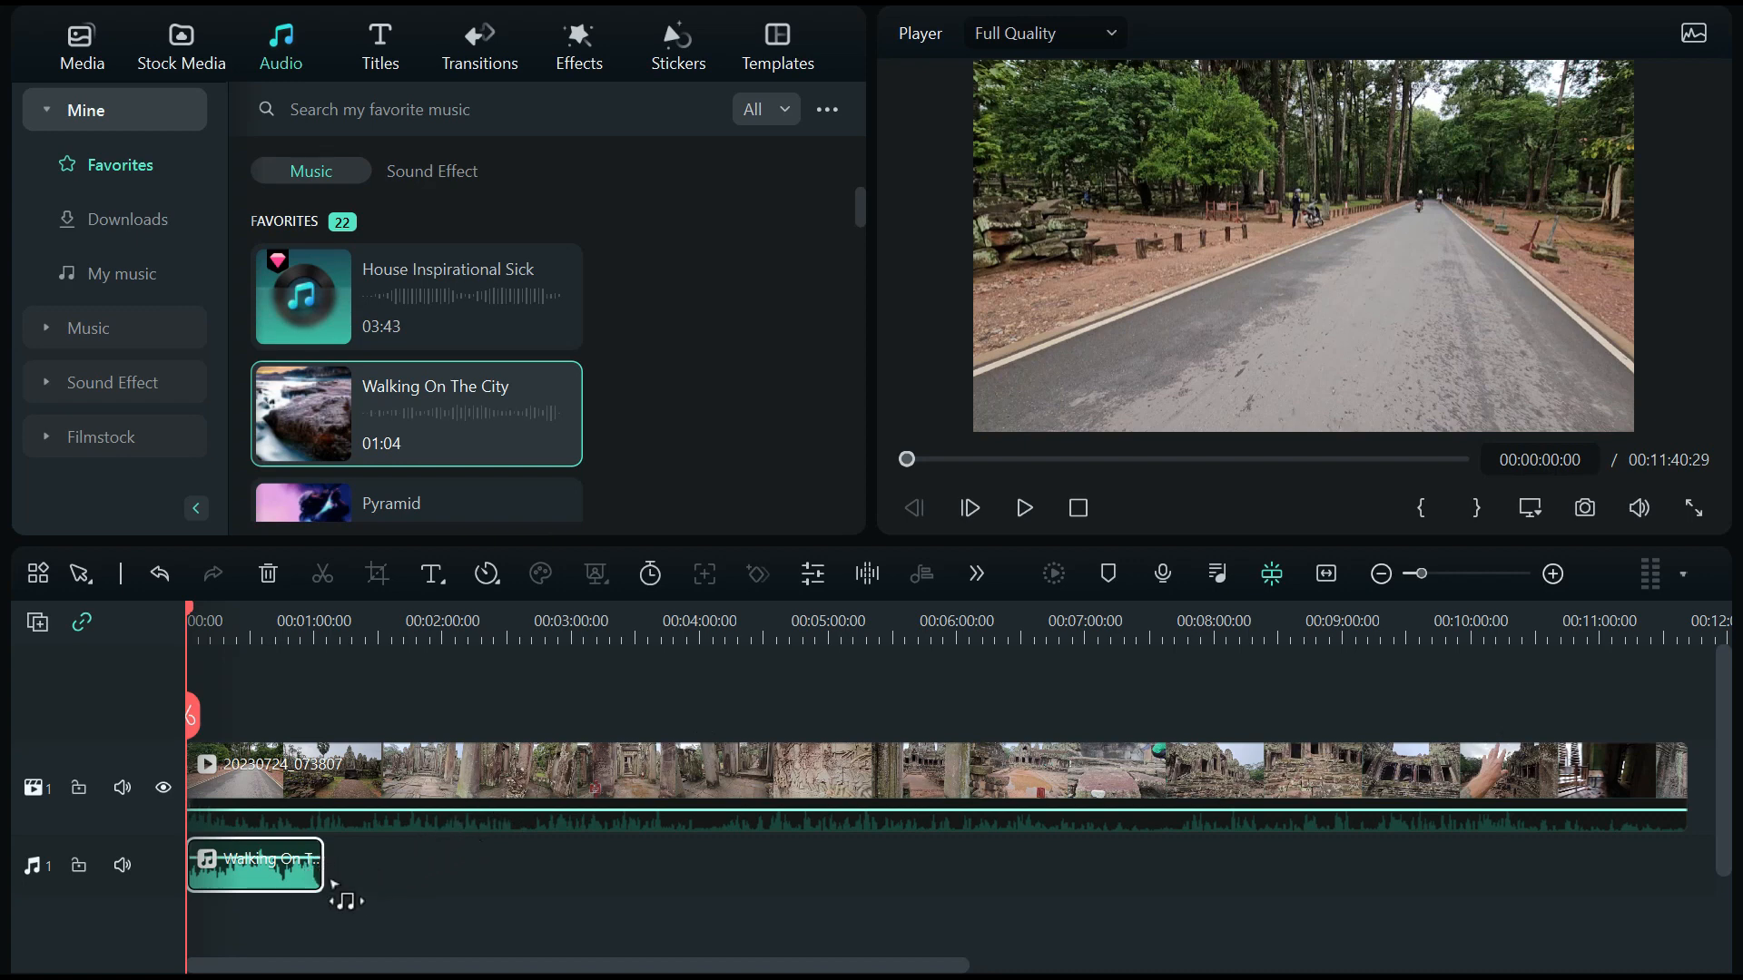
left_click_drag(323, 868, 1682, 824)
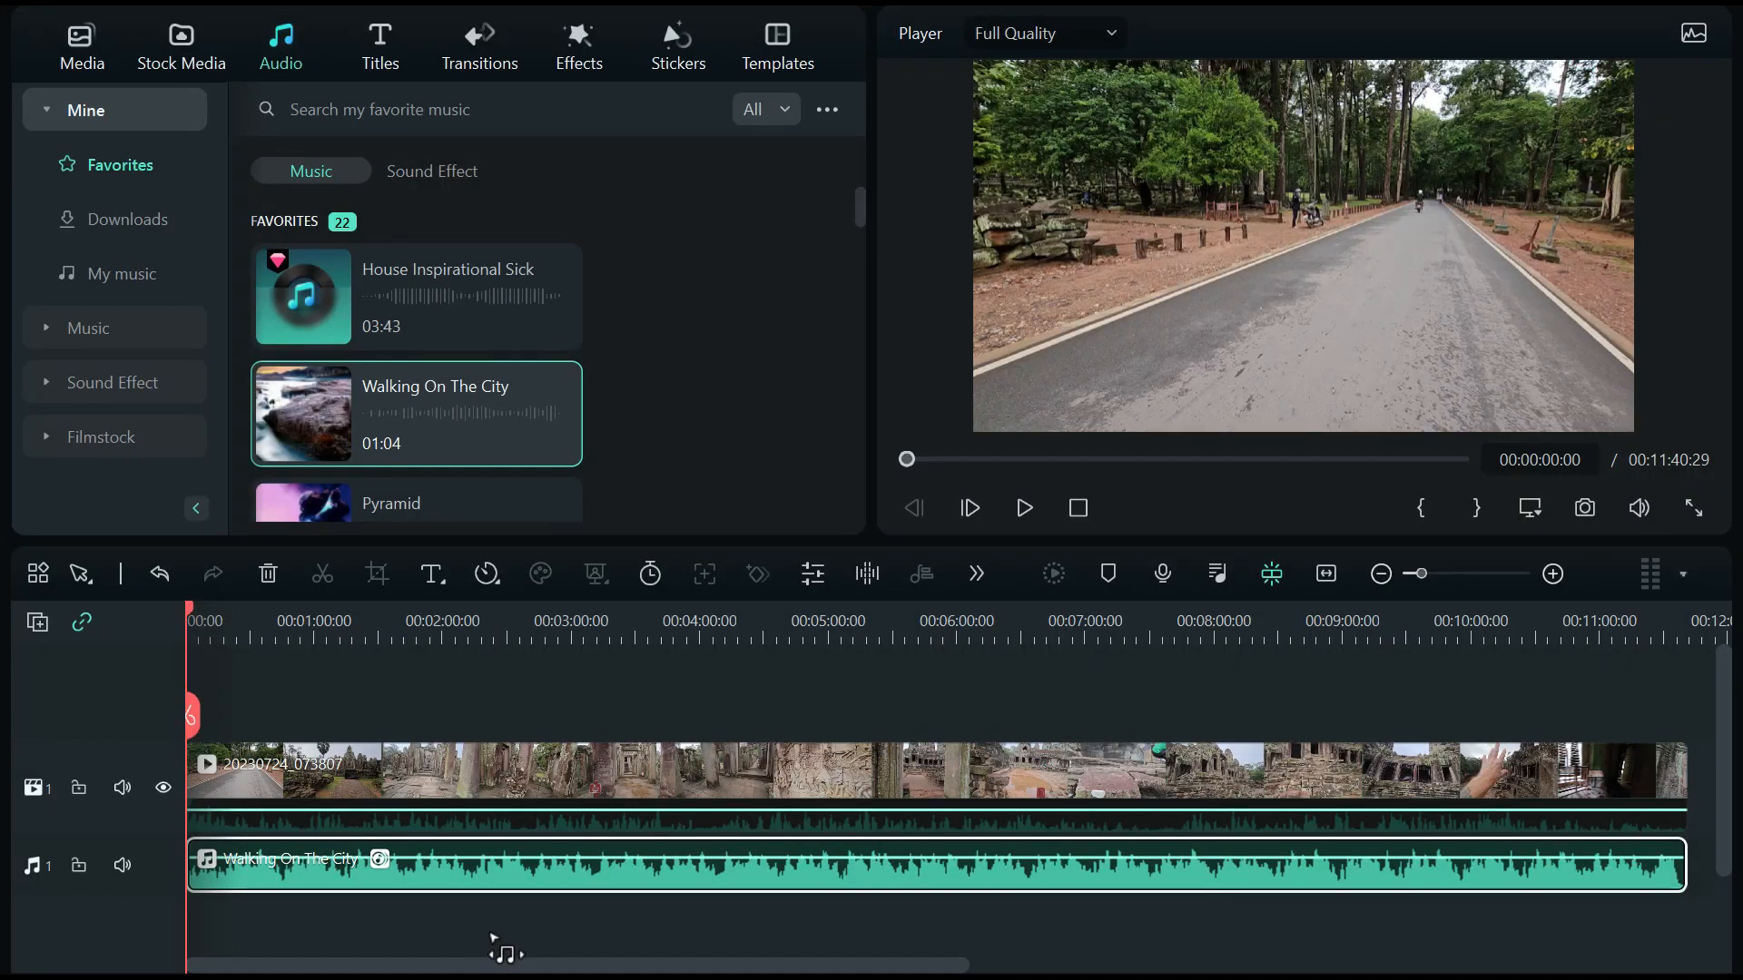
Play back the stretched music from about 00:01:19, and undo both the stretch and the music placement
left_click_drag(189, 607, 352, 629)
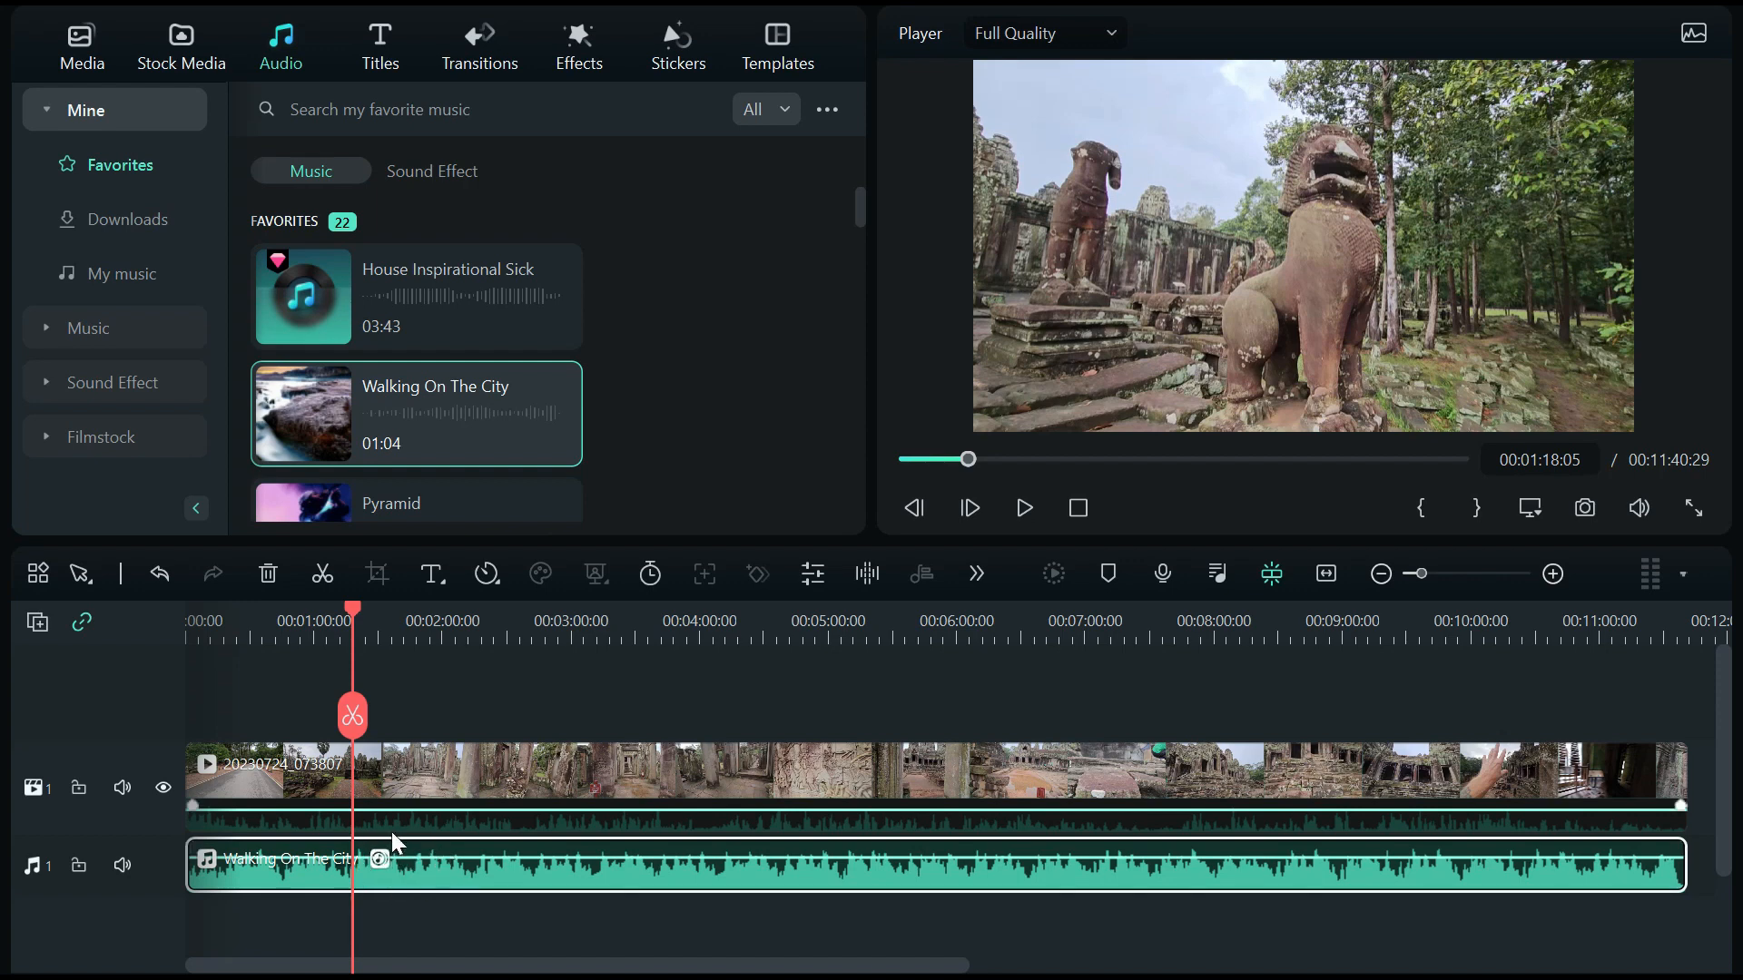
left_click_drag(352, 606, 357, 607)
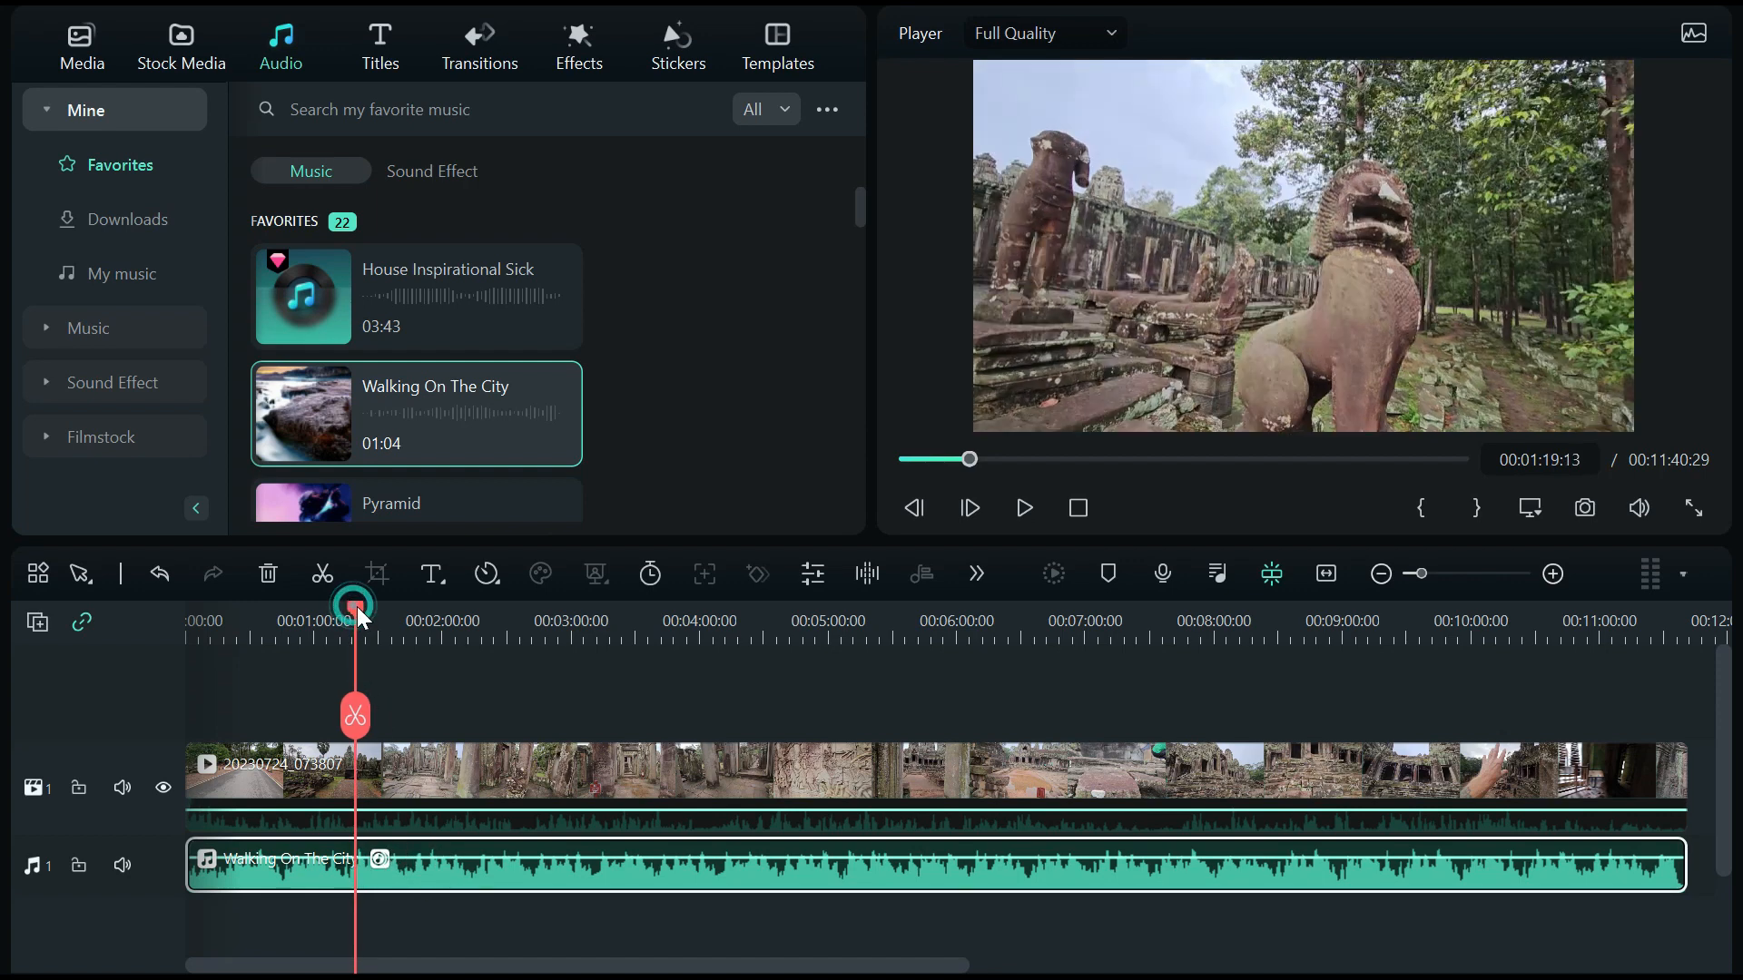
left_click(1024, 510)
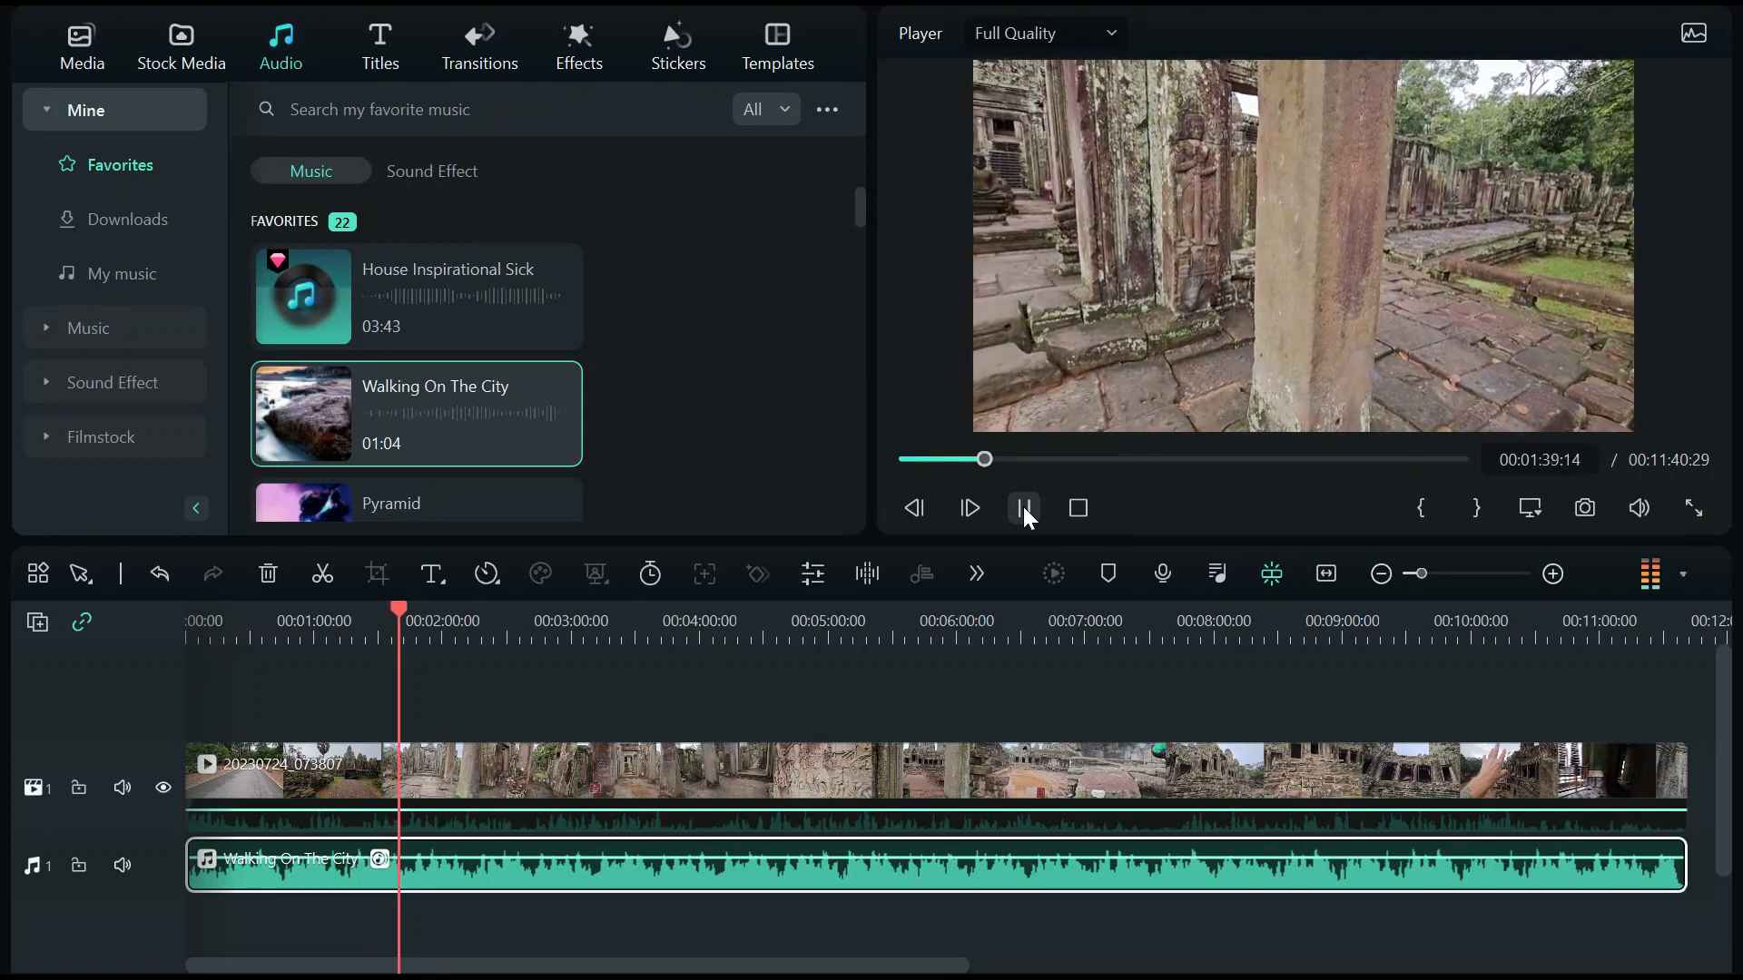
left_click(1022, 507)
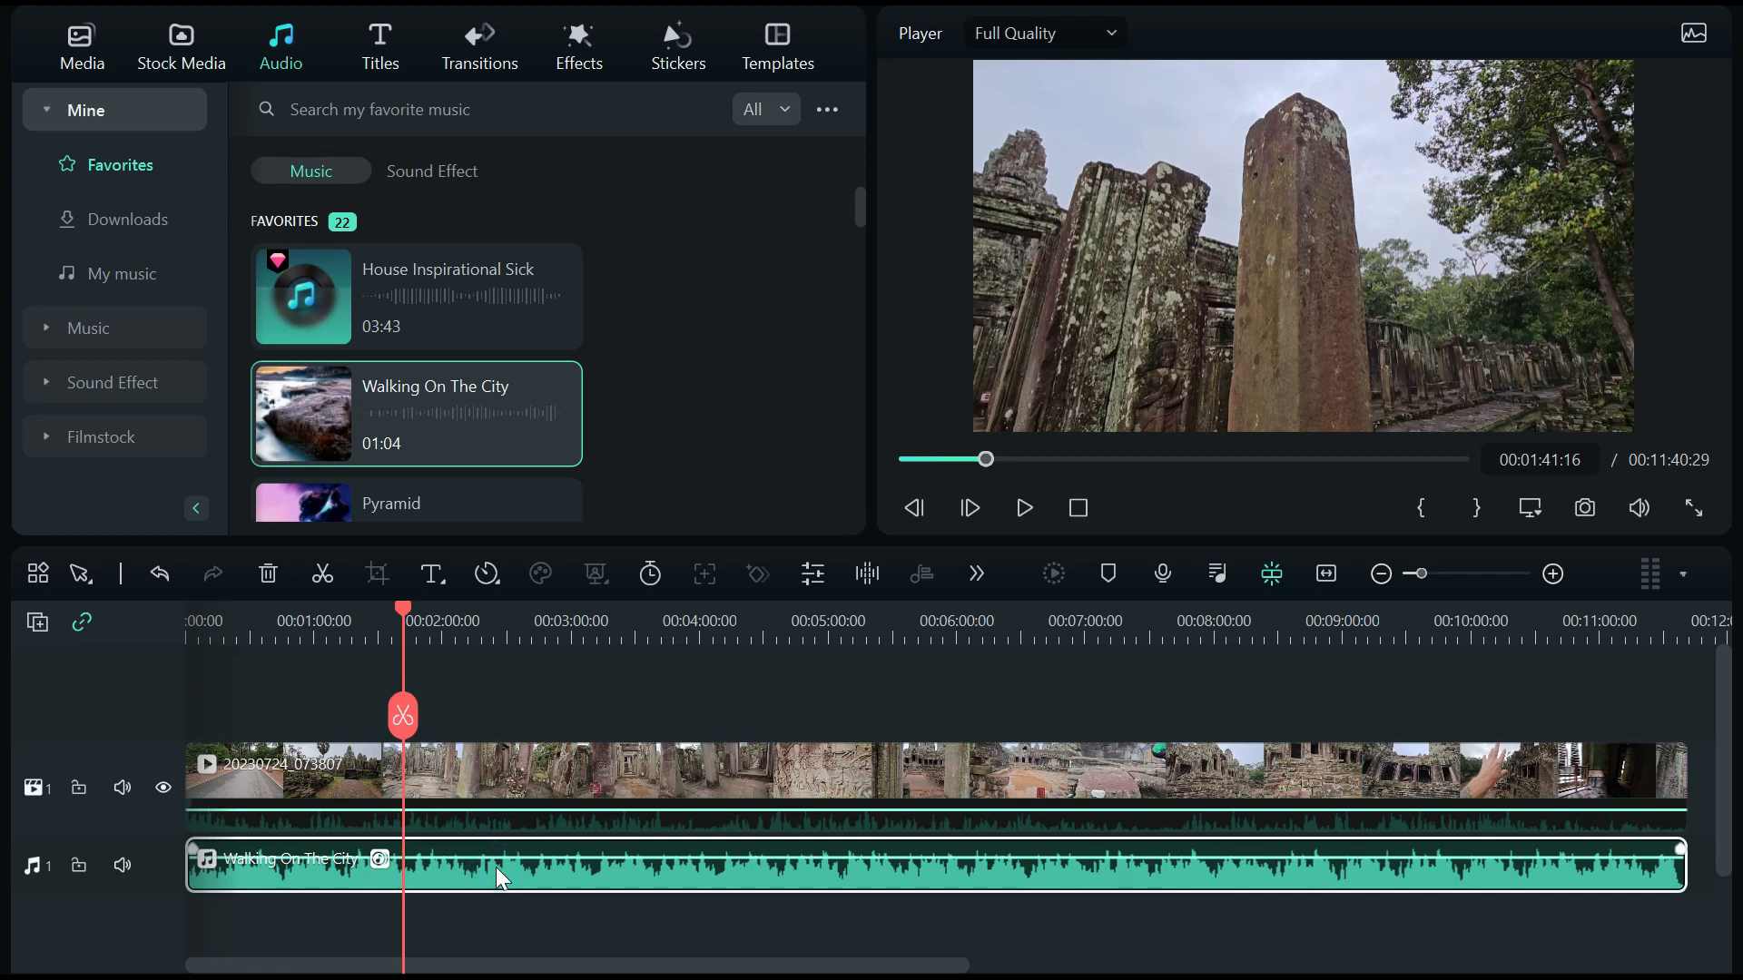
key("ctrl+z")
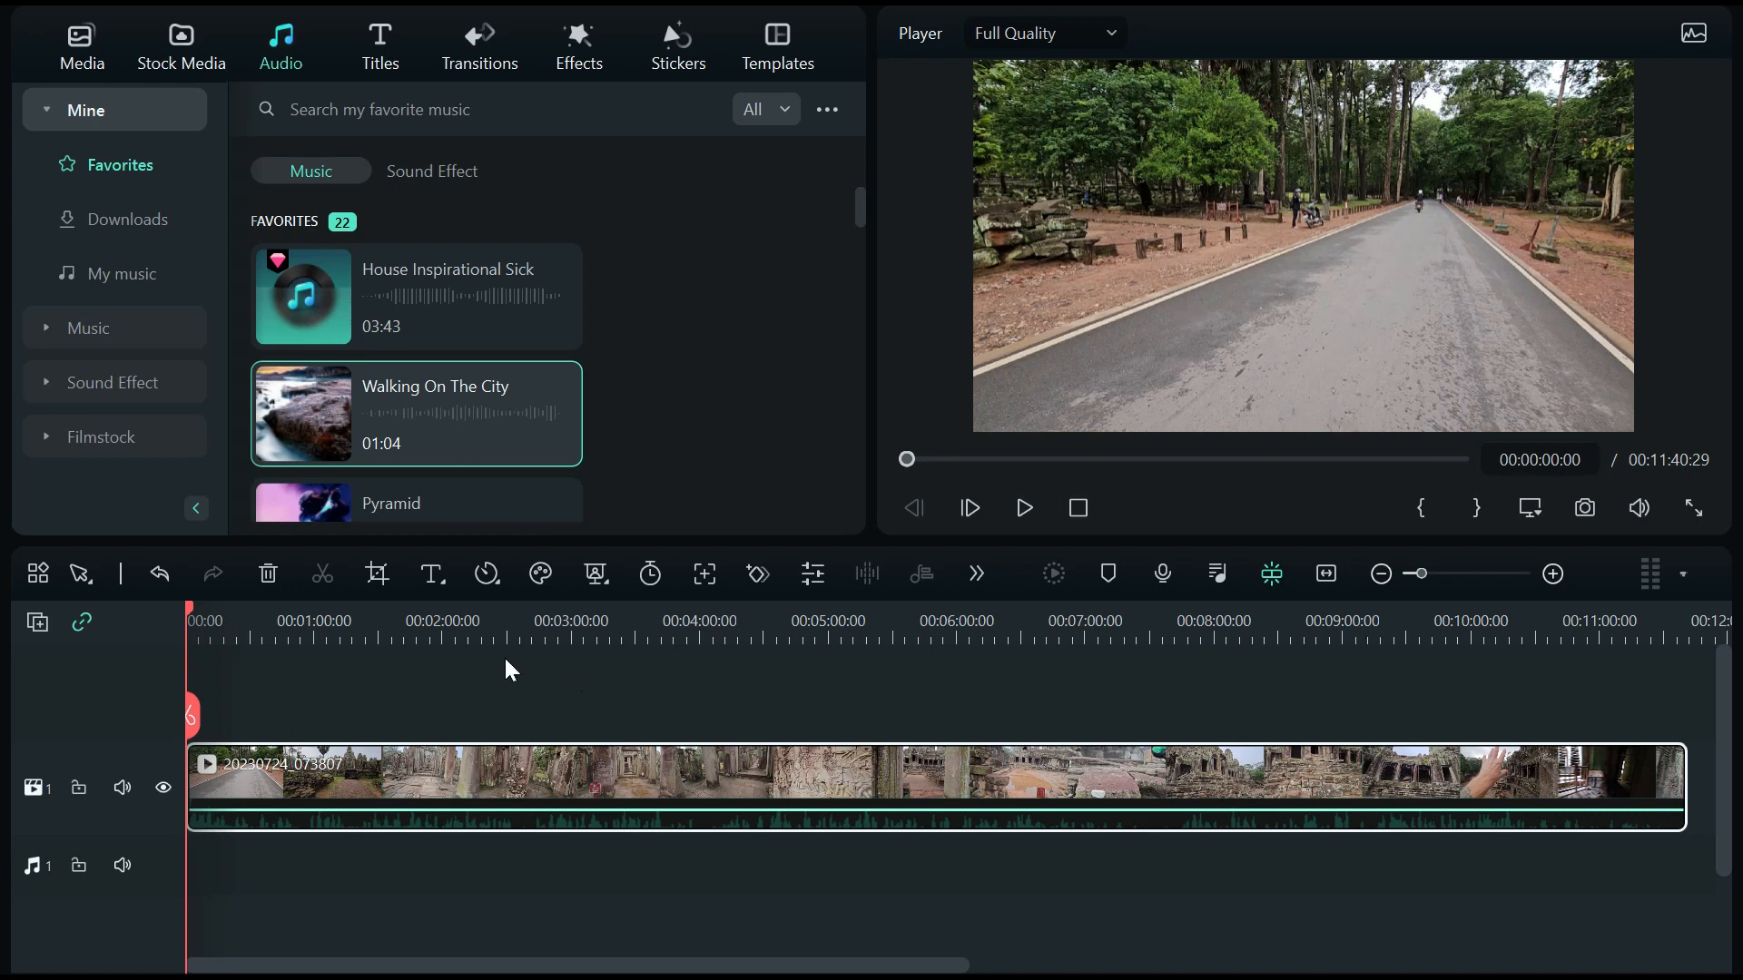
Split the video clip at 00:00:34:29 and delete everything after the cut
left_click_drag(194, 613, 259, 618)
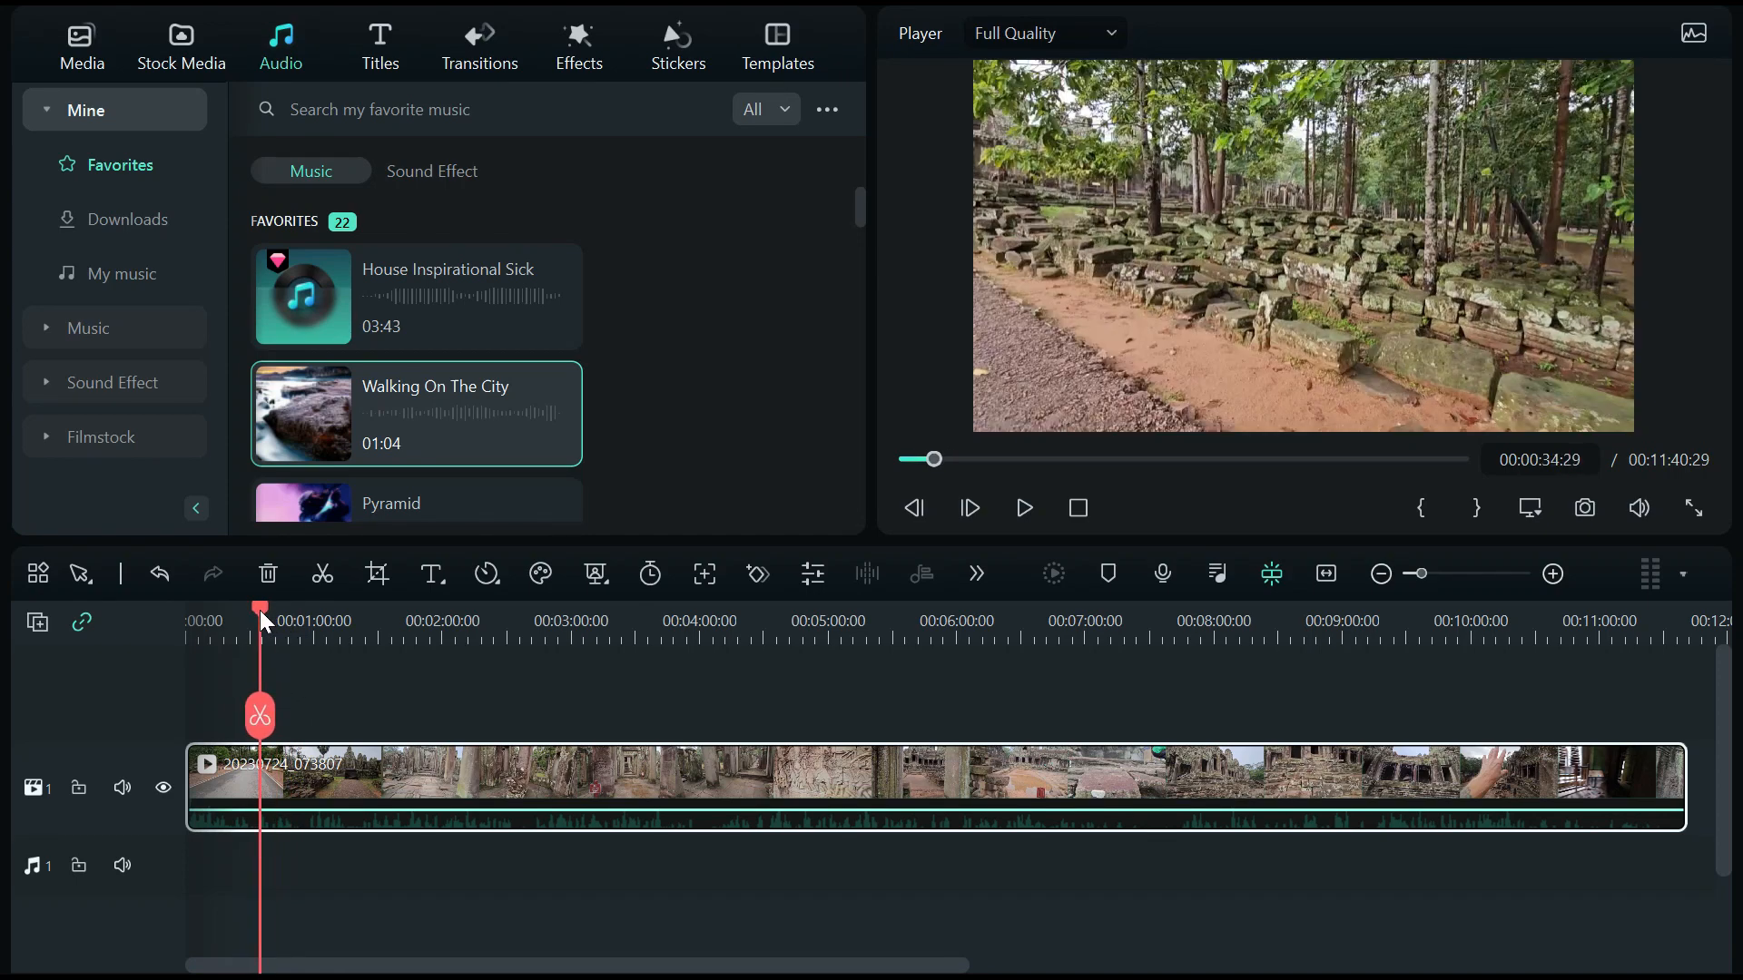
left_click(260, 718)
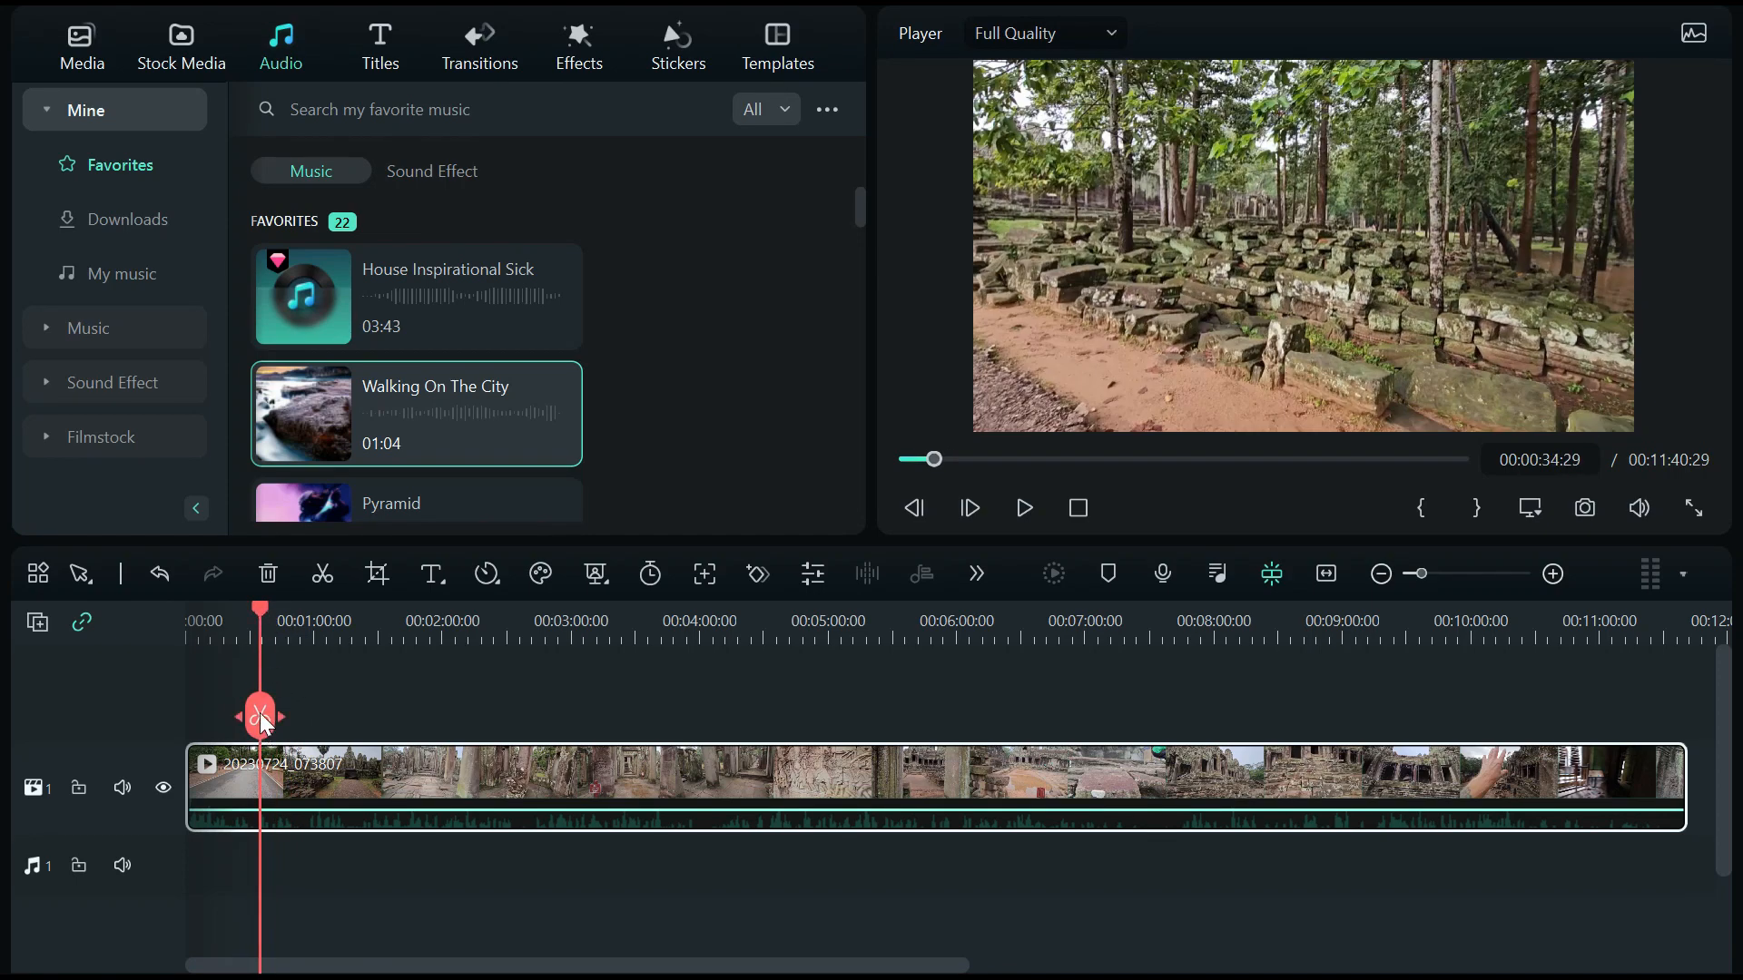
key("Delete")
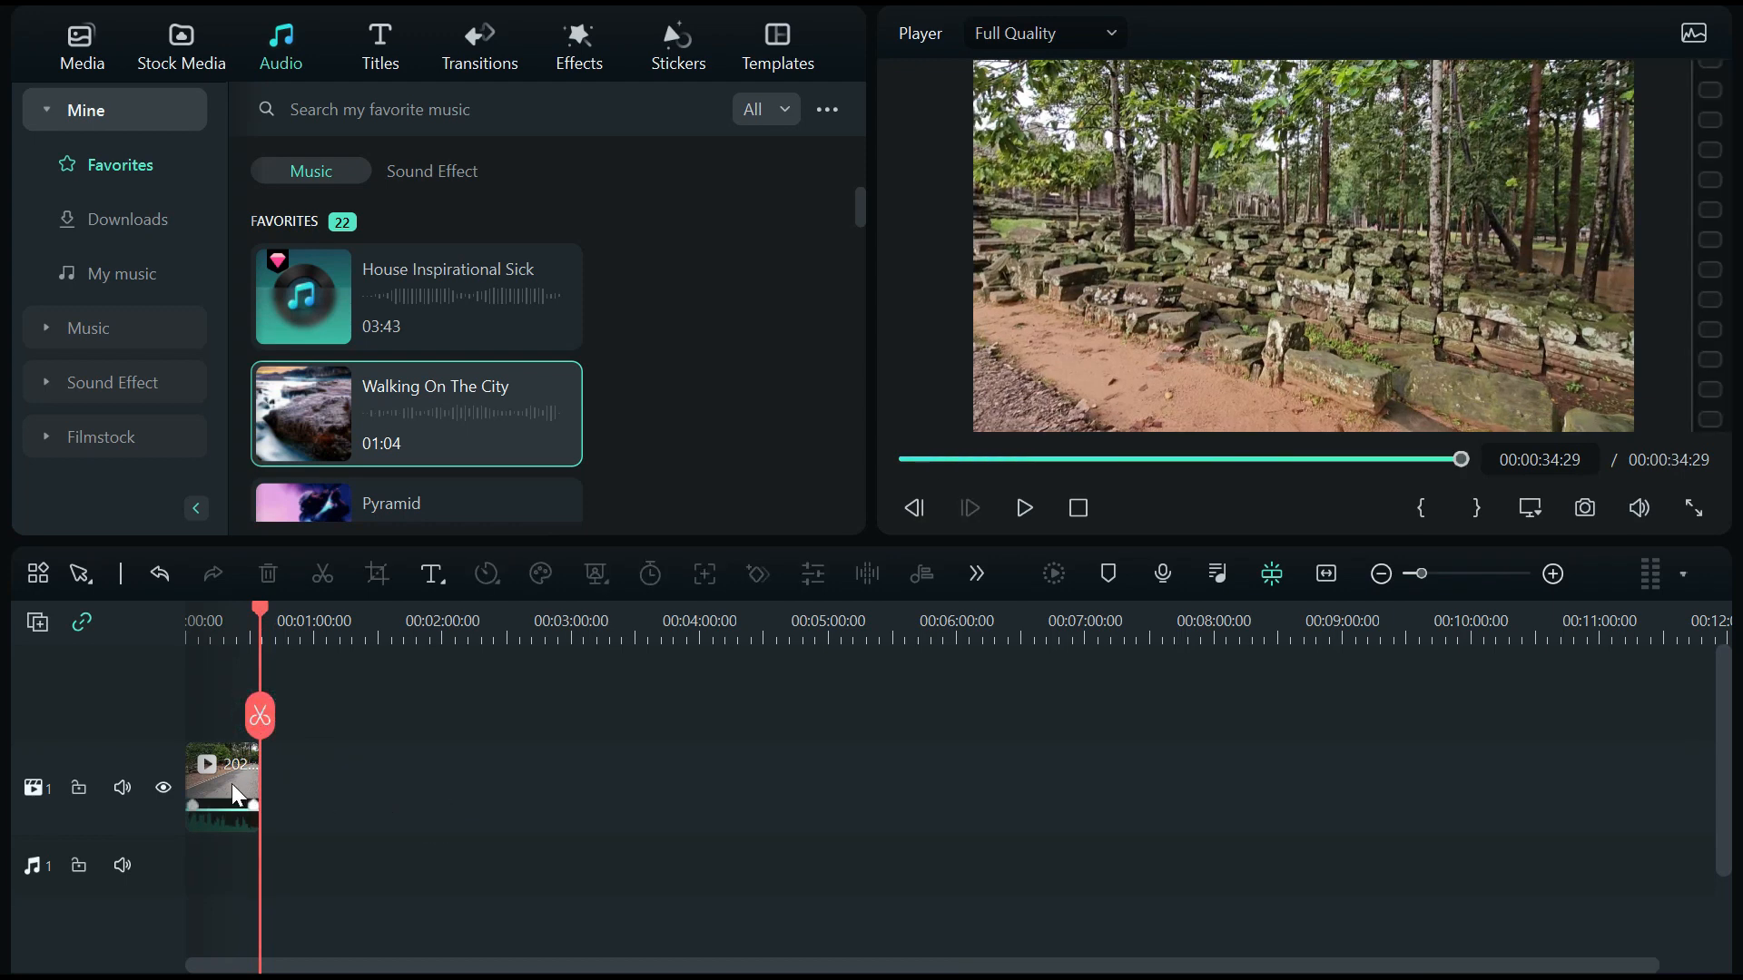
Export the trimmed clip as an MP4 named "part of jungle for re-format"
key("ctrl+e")
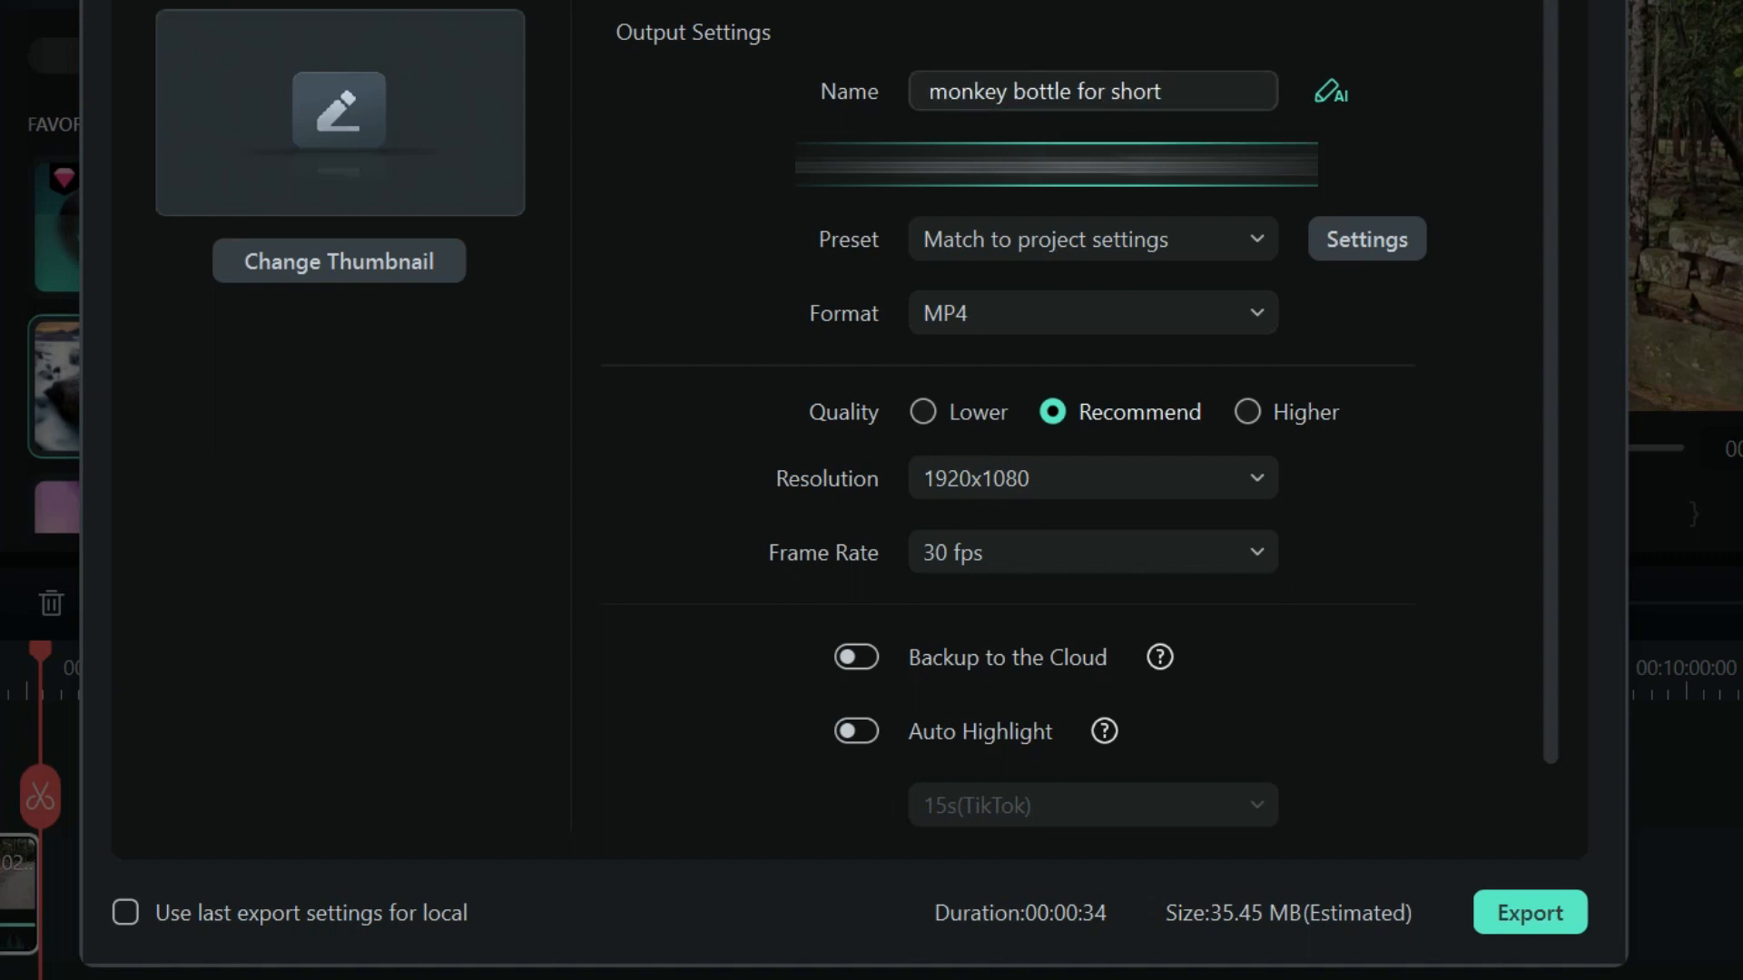
left_click(1175, 91)
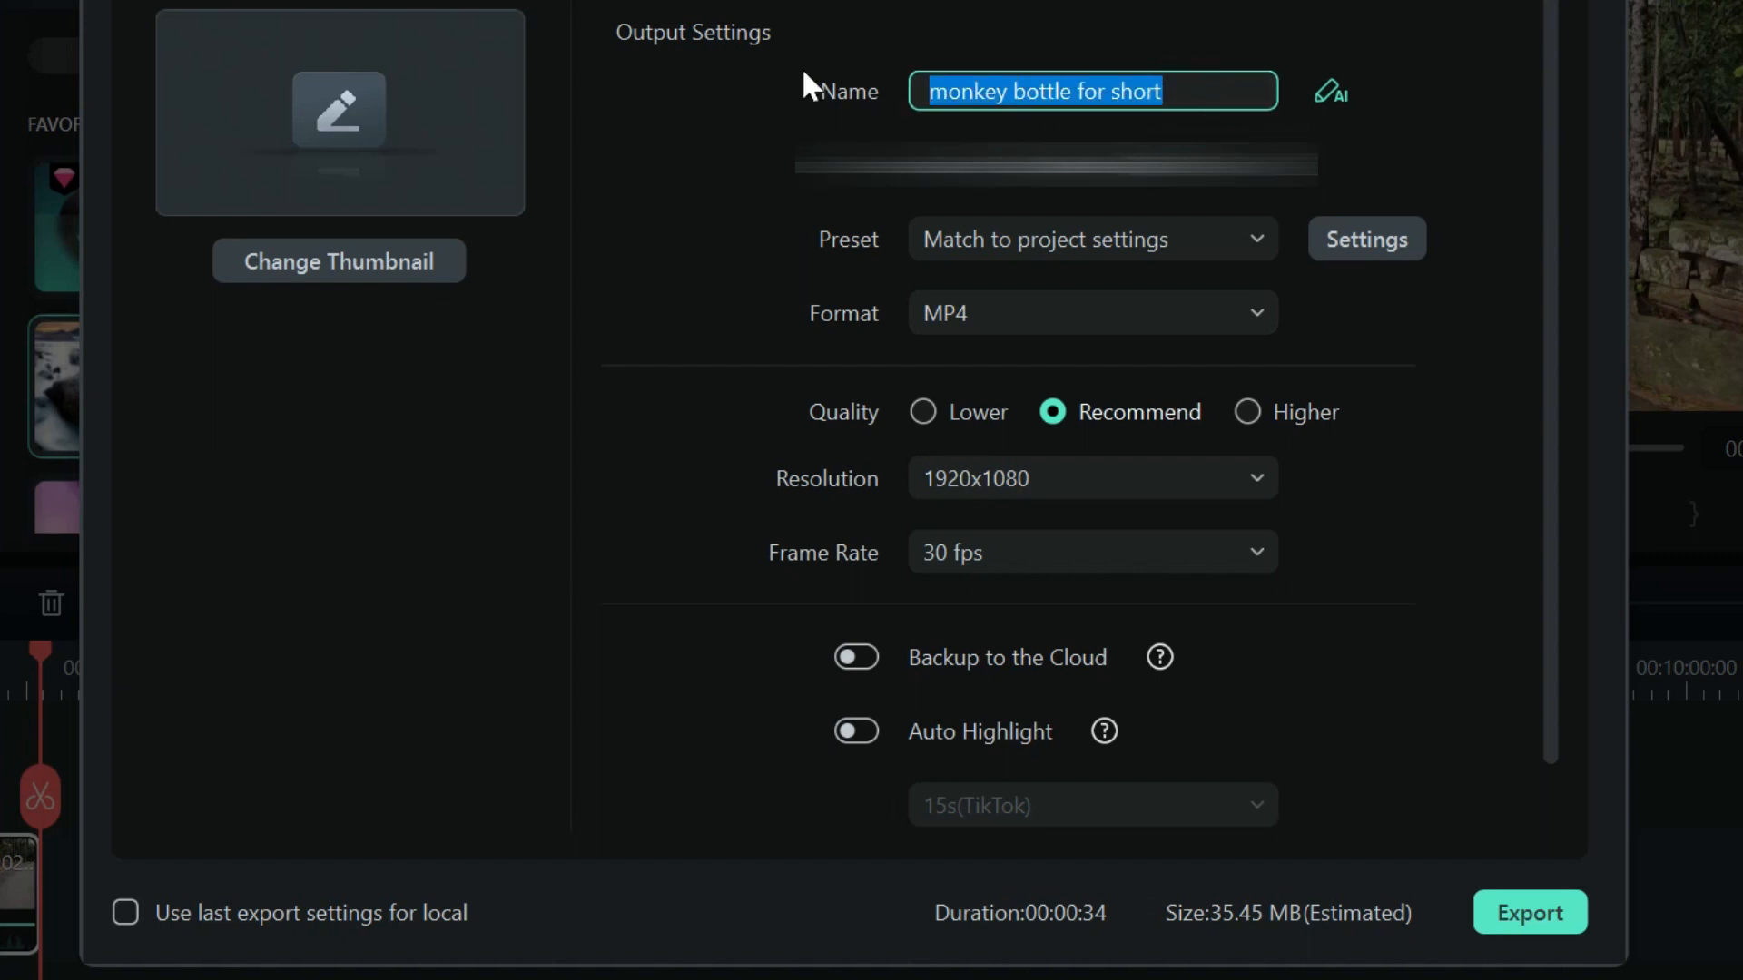
type("part of jungle for re-format")
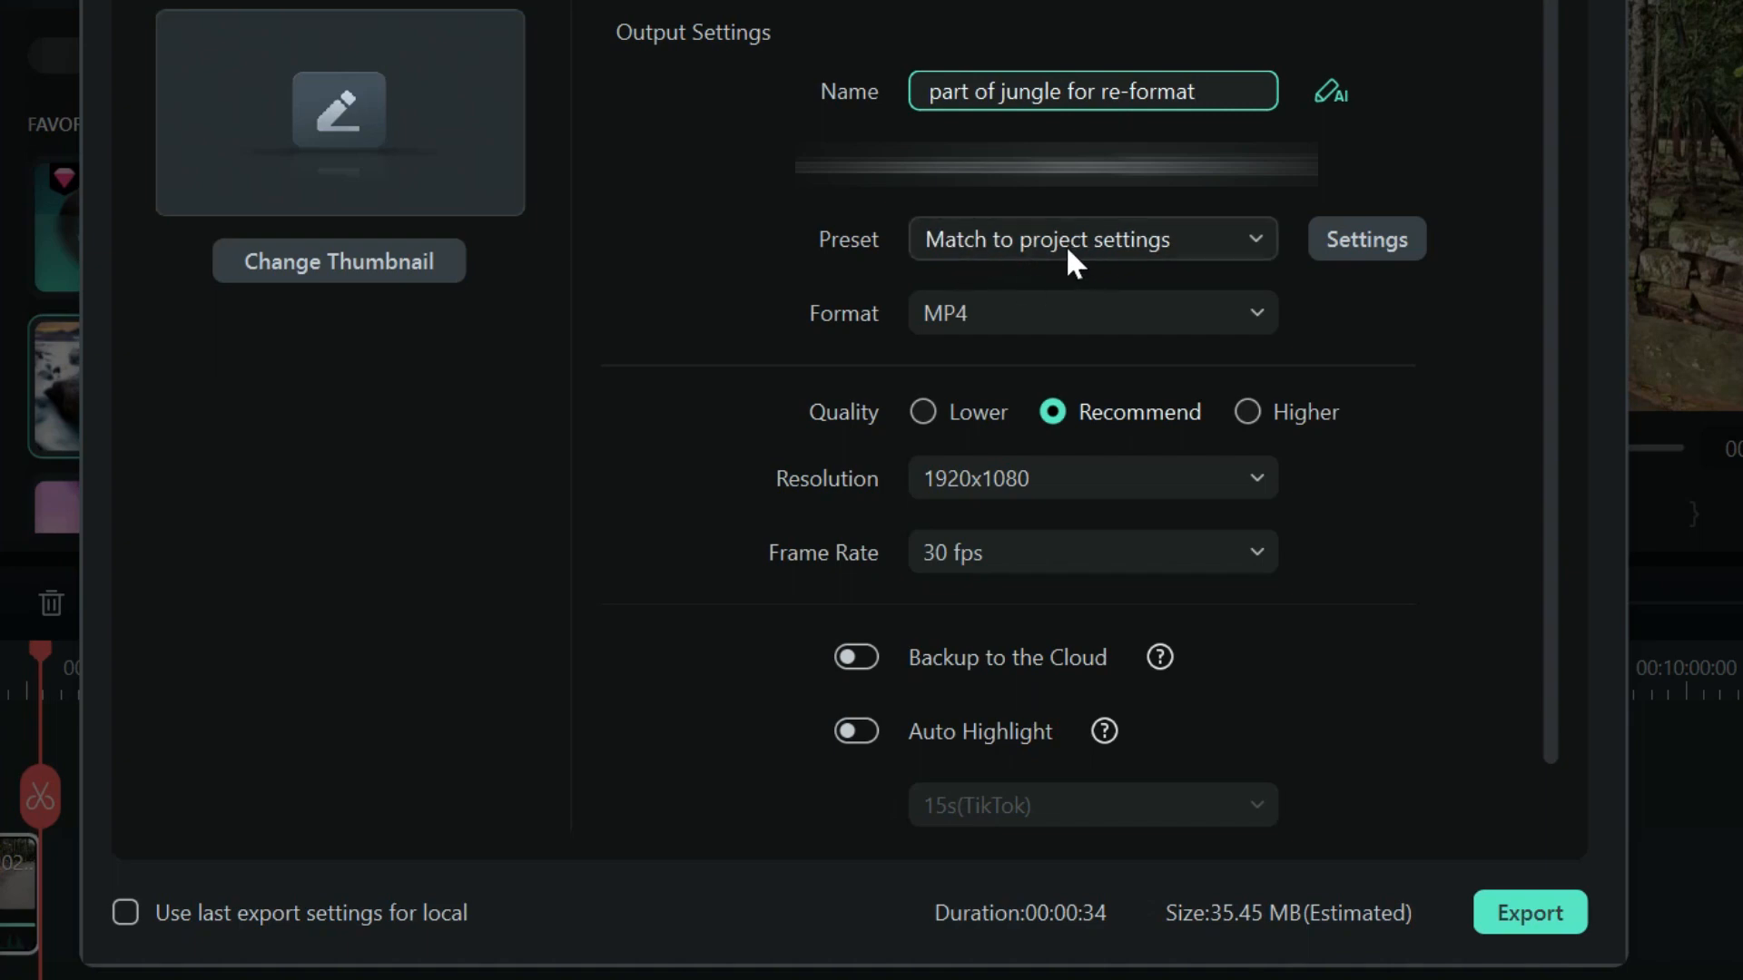
scroll(728, 356, "down", 1)
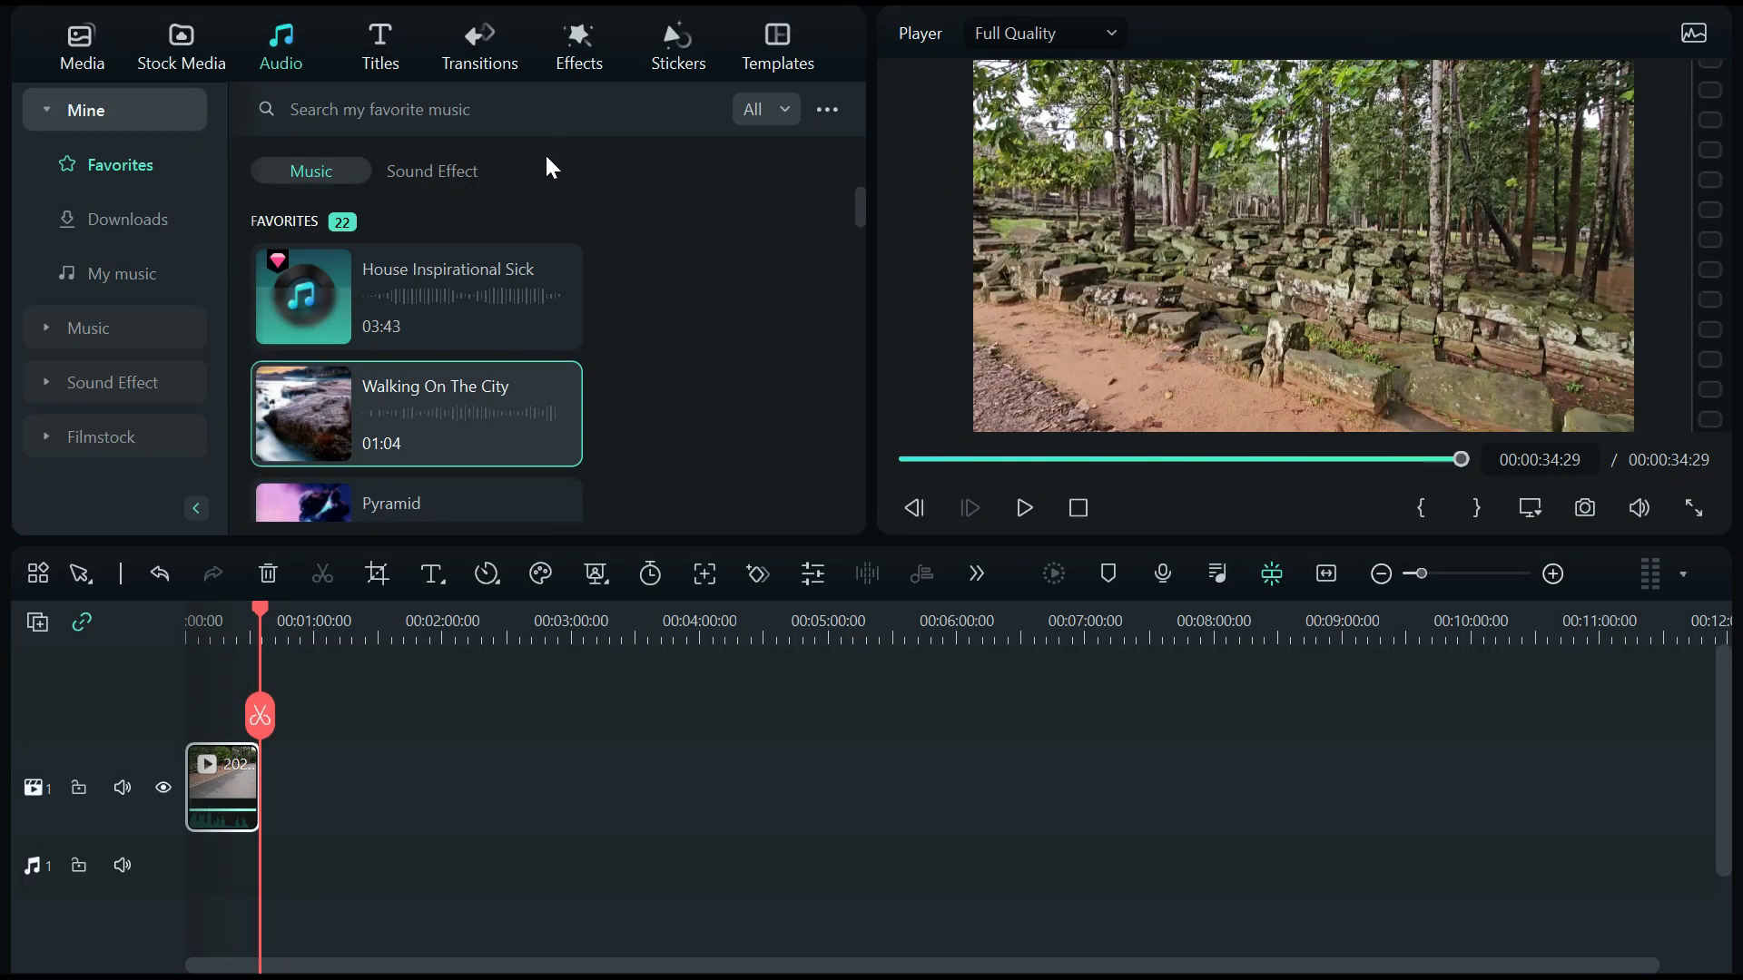
Return to the startup window and import "part of jungle for re-format" into Auto Reframe
left_click(265, 2)
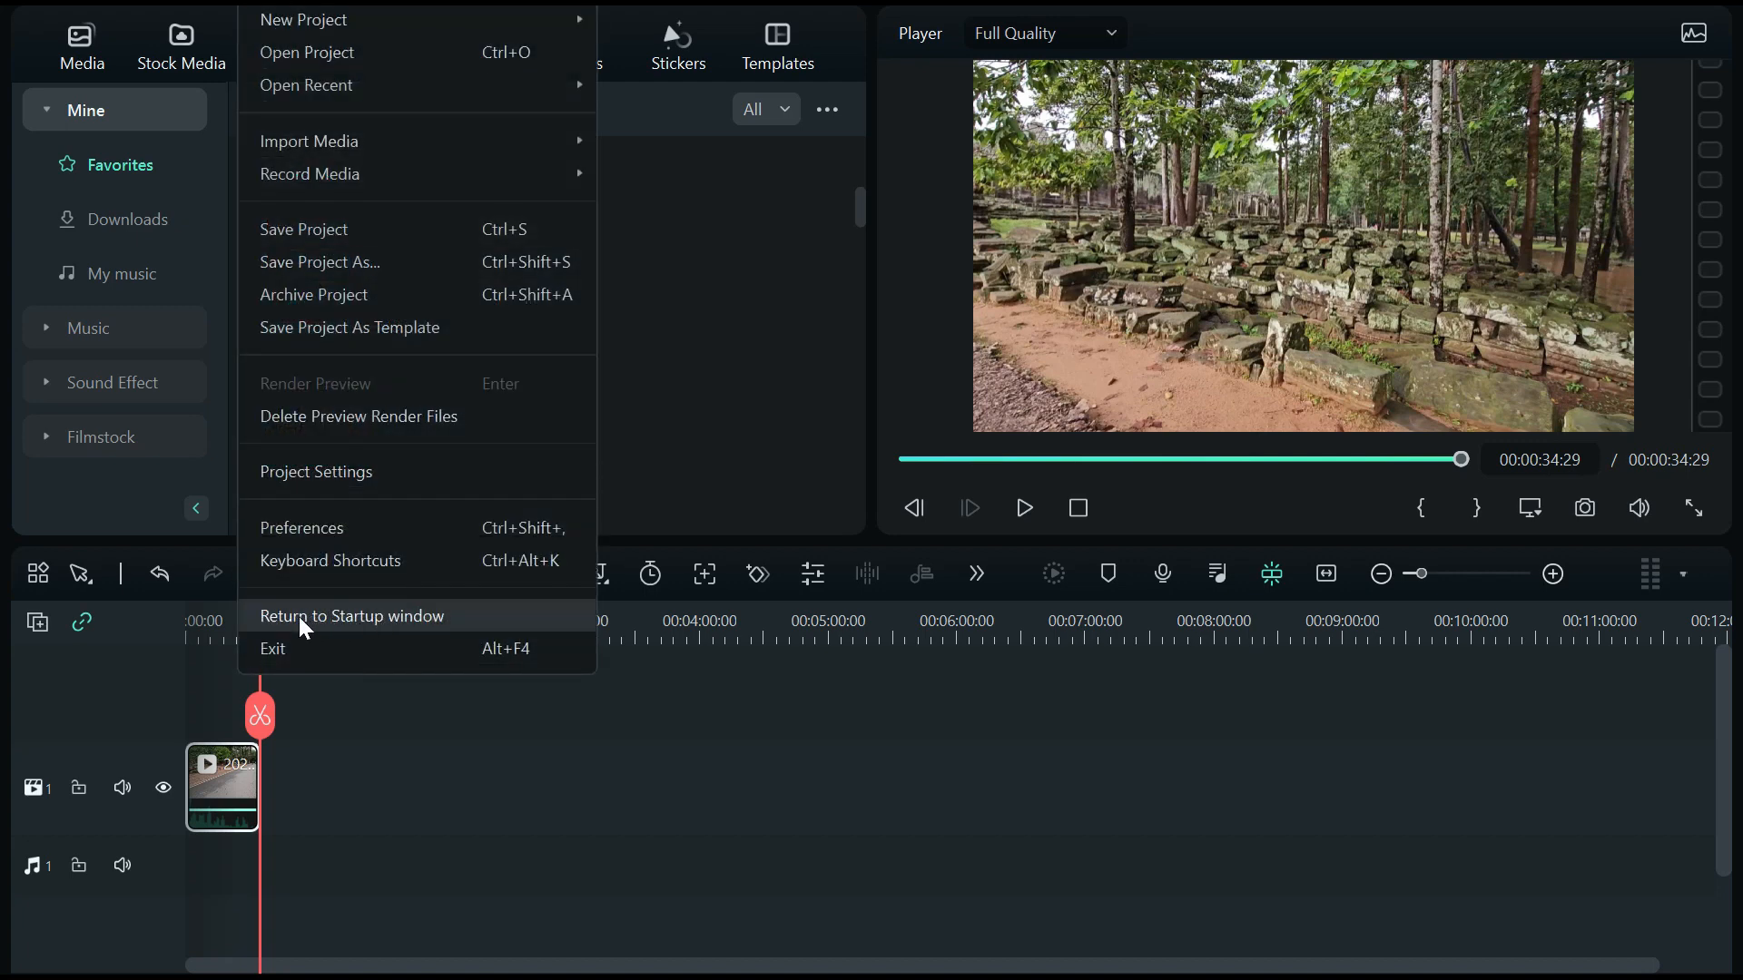
left_click(359, 617)
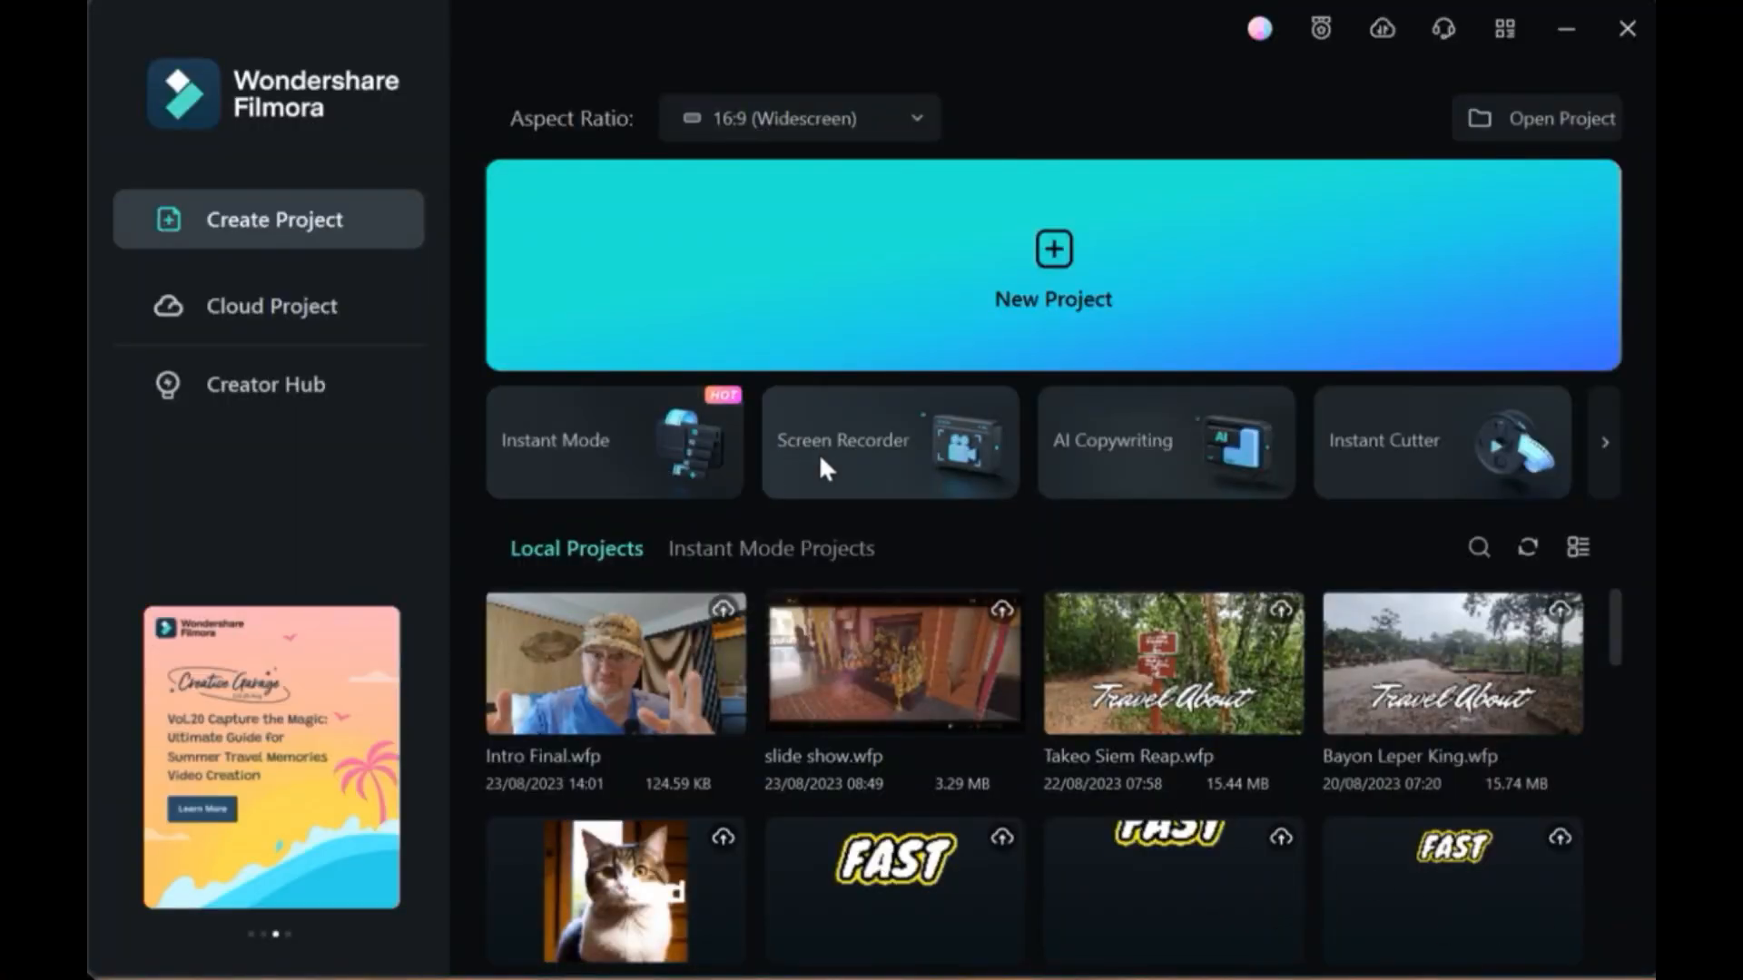
scroll(610, 455, "down", 2)
left_click(610, 456)
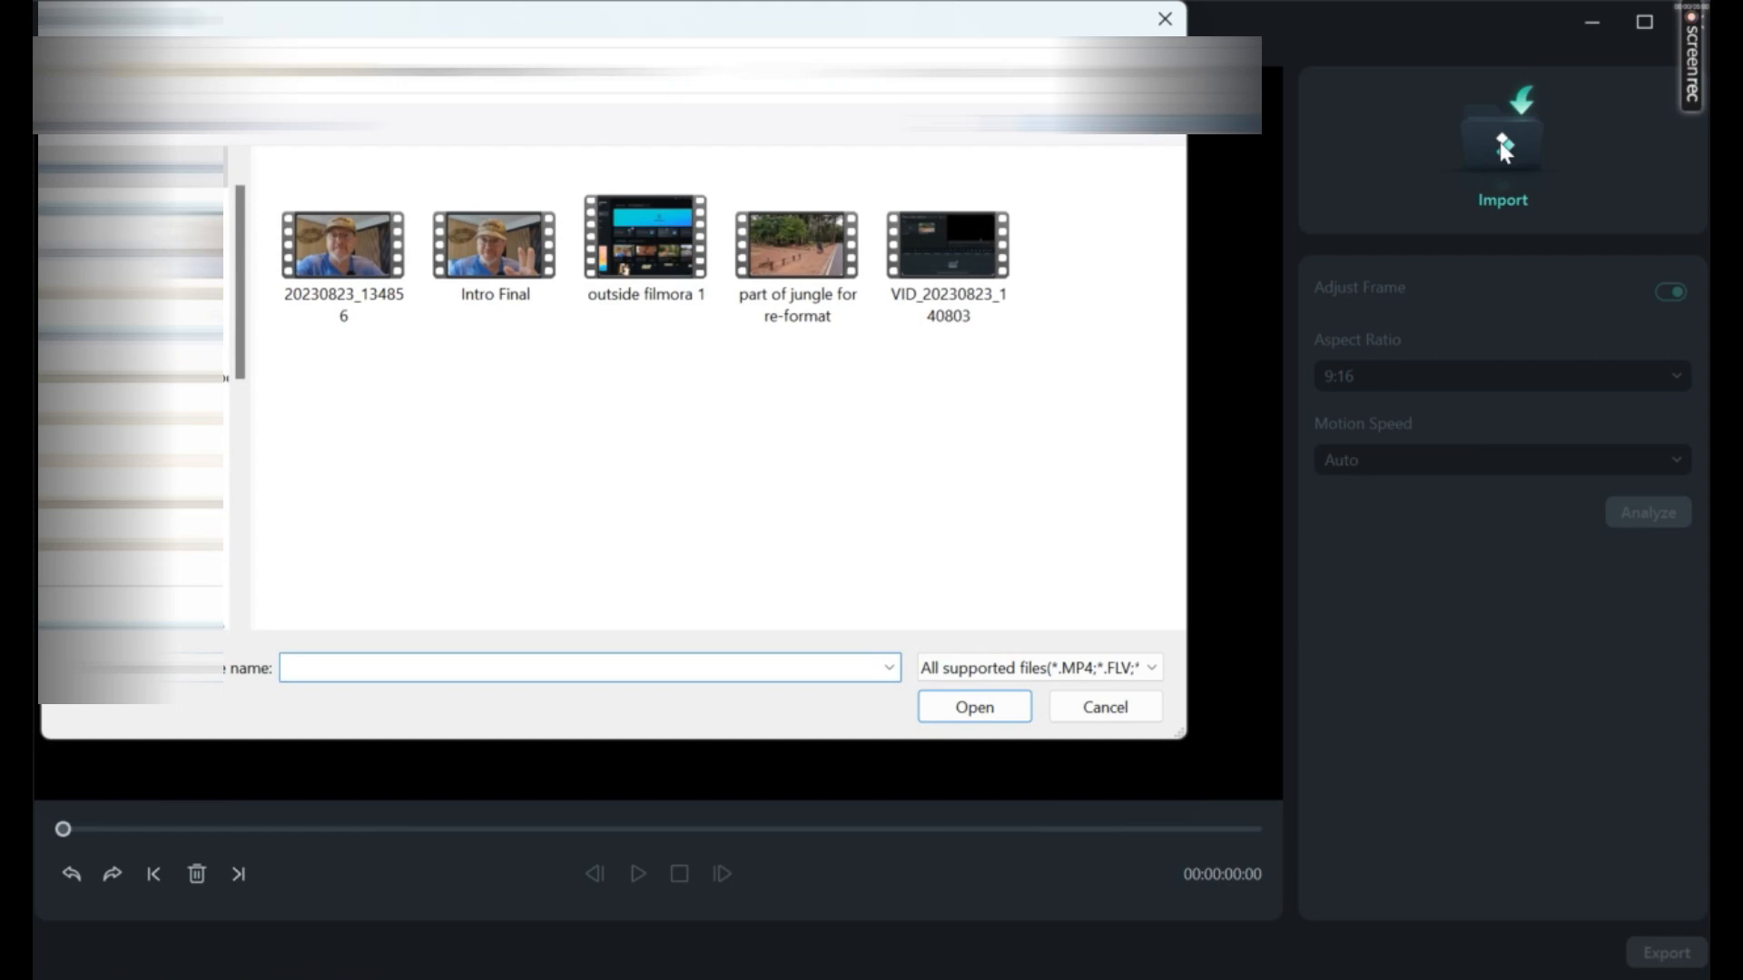
double_click(795, 259)
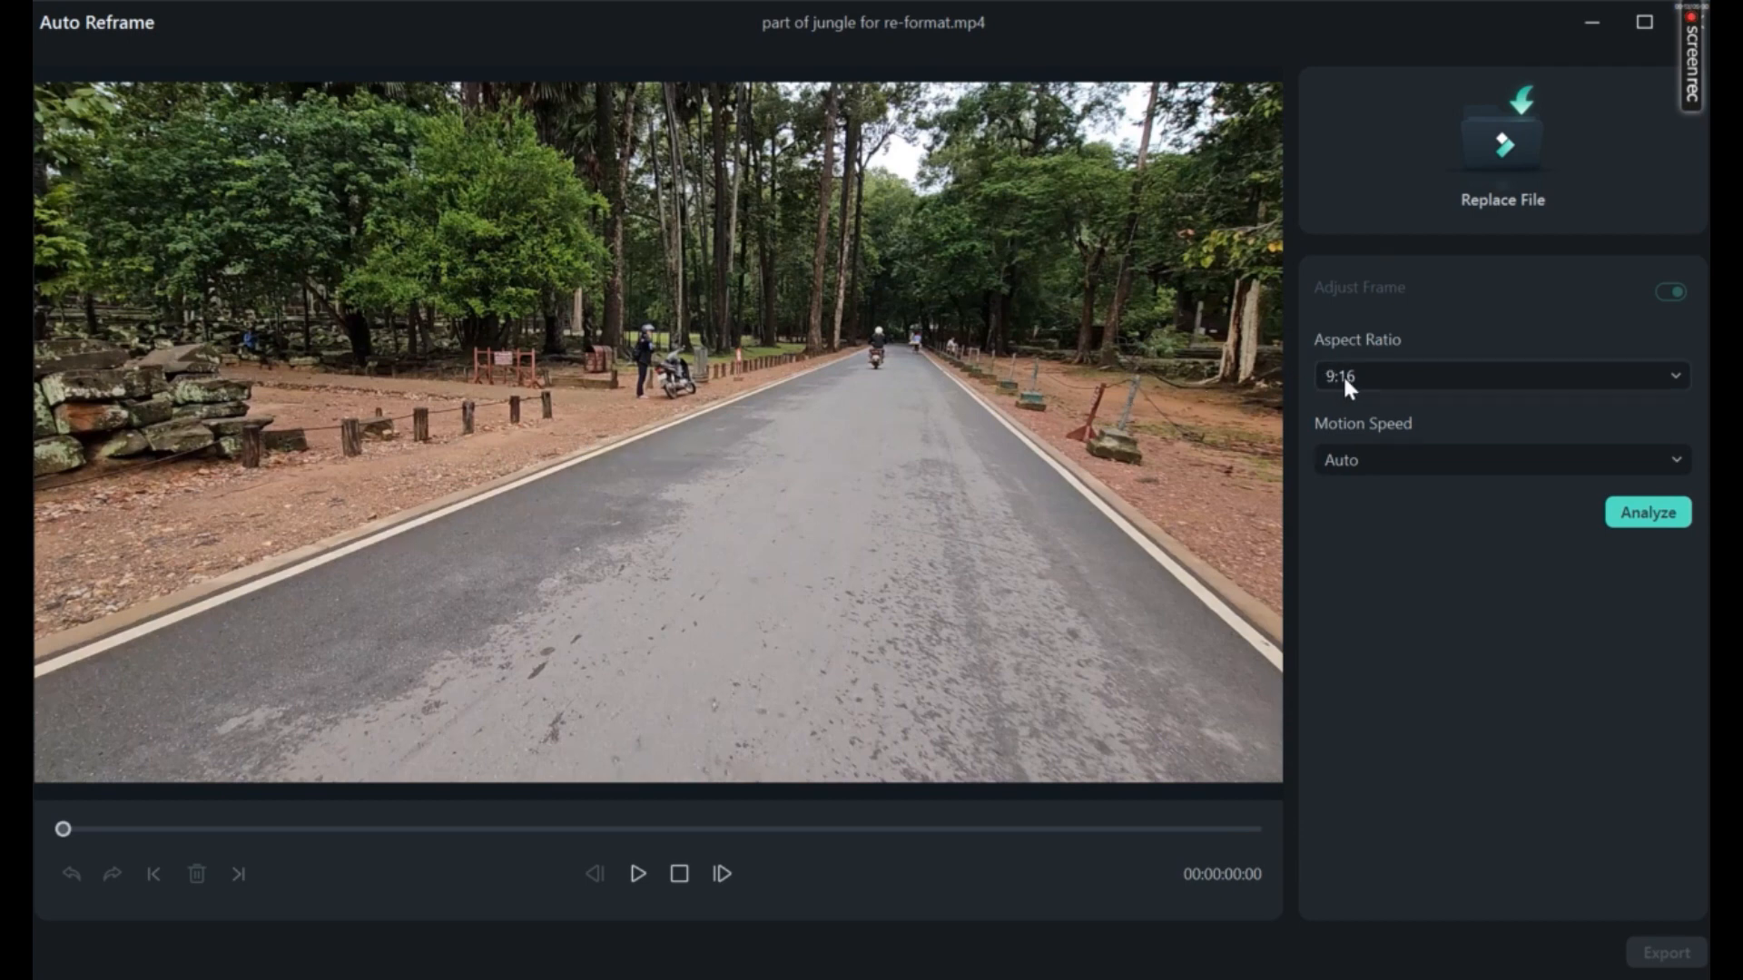
Analyze the imported clip with a 9:16 aspect ratio and Auto motion speed
left_click(1375, 380)
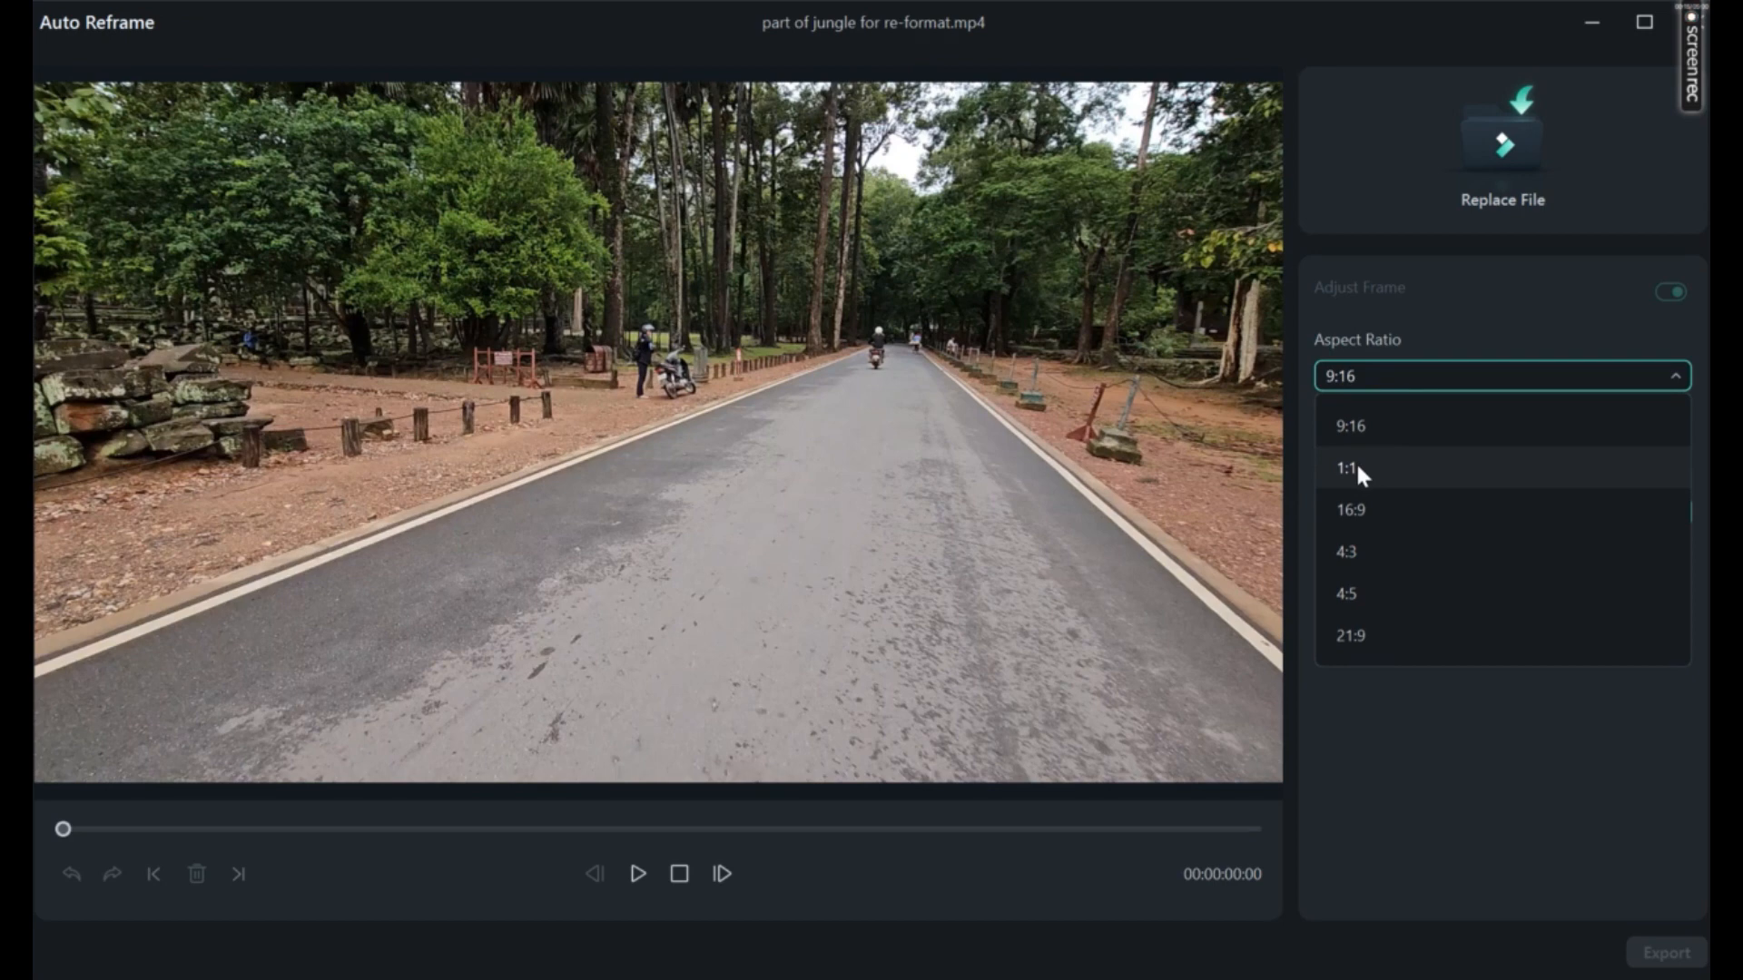
left_click(1368, 374)
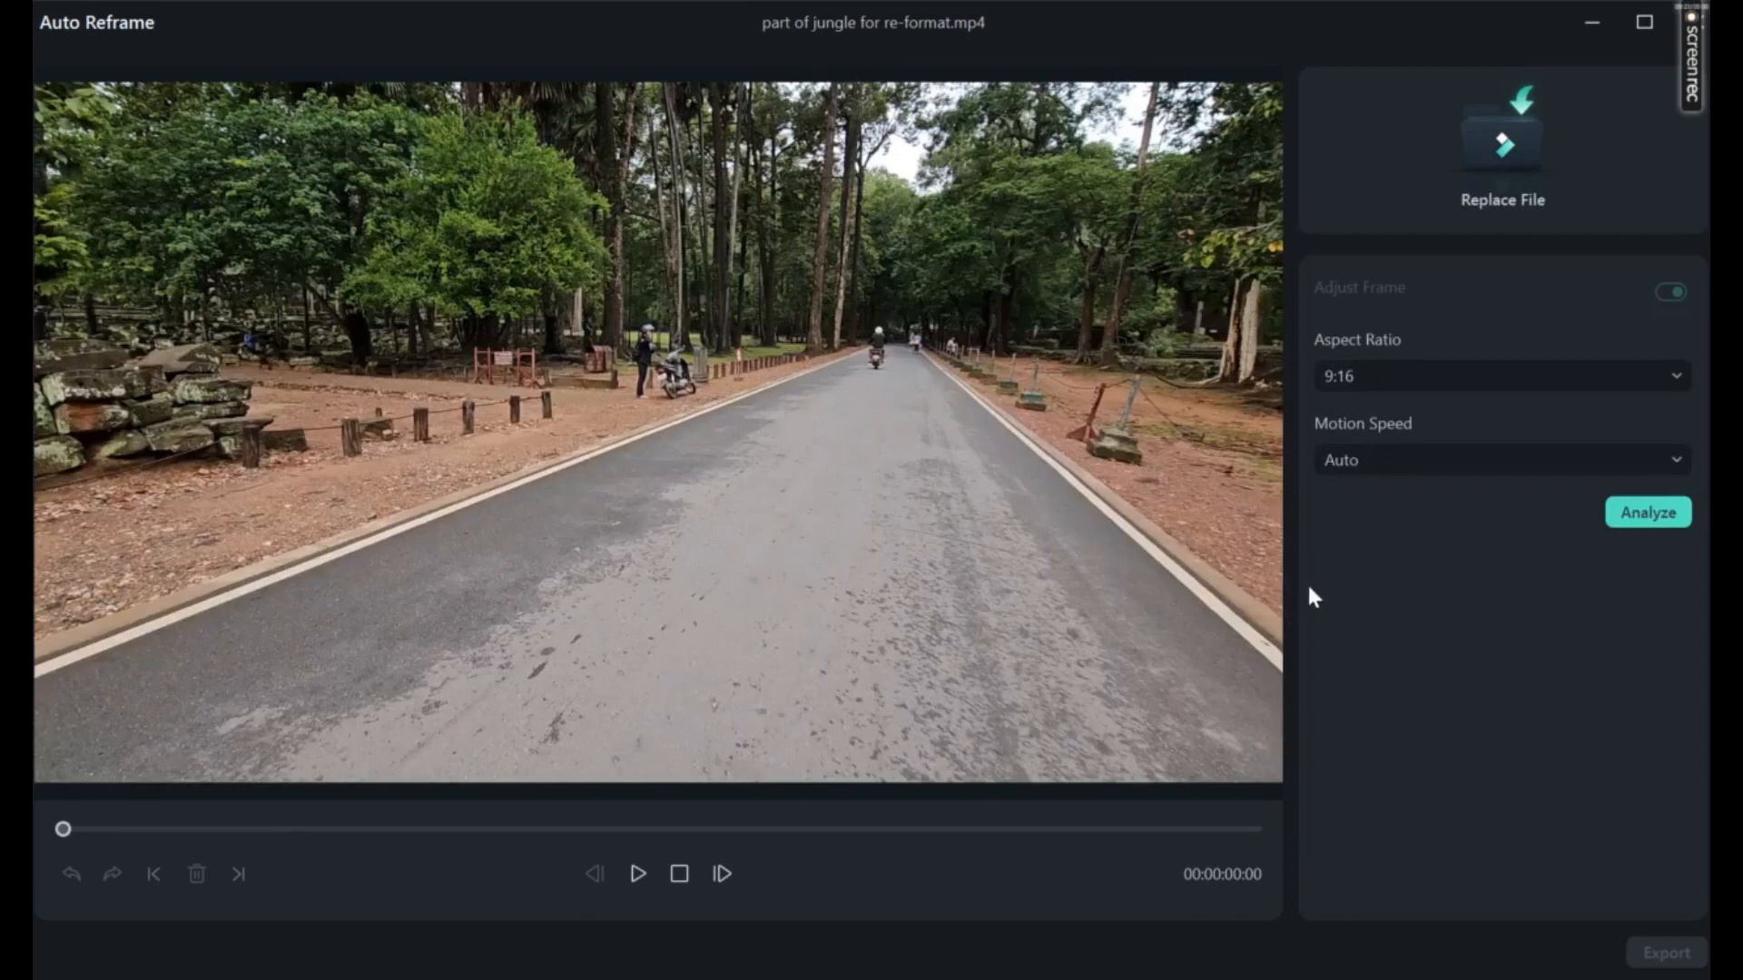
left_click(1631, 521)
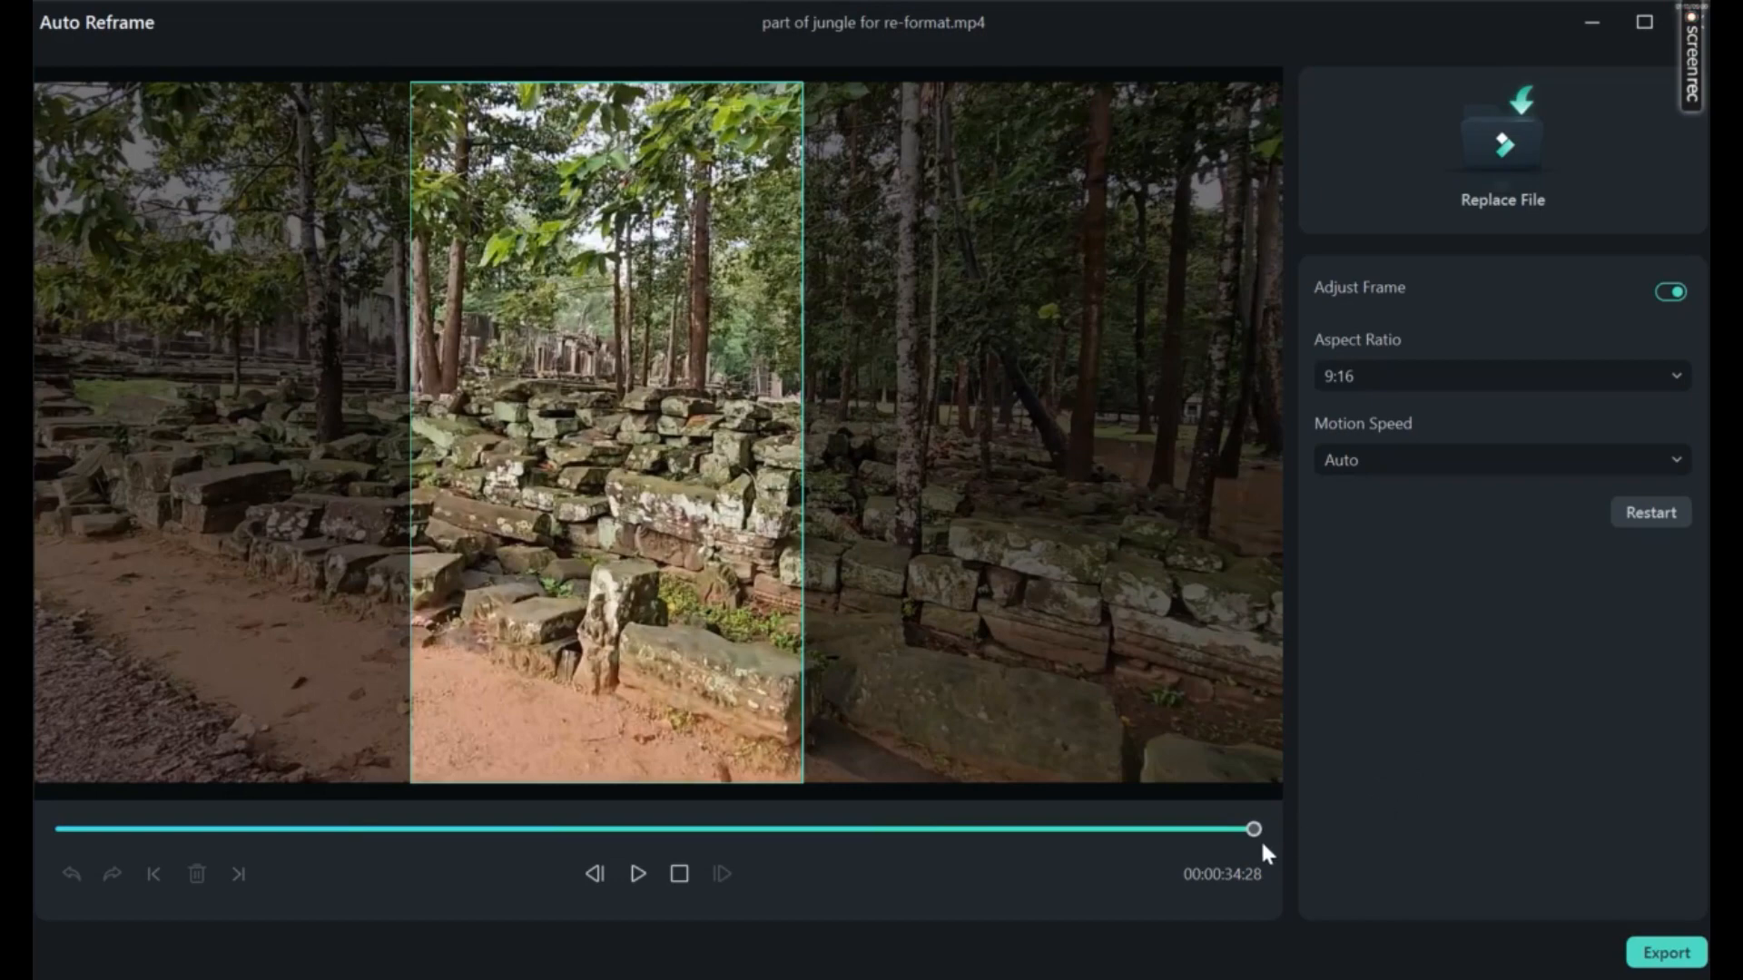
Reposition the crop frame at 00:00:00:00 leftward, around the person and parked motorbike beside the road
left_click_drag(1253, 829, 63, 829)
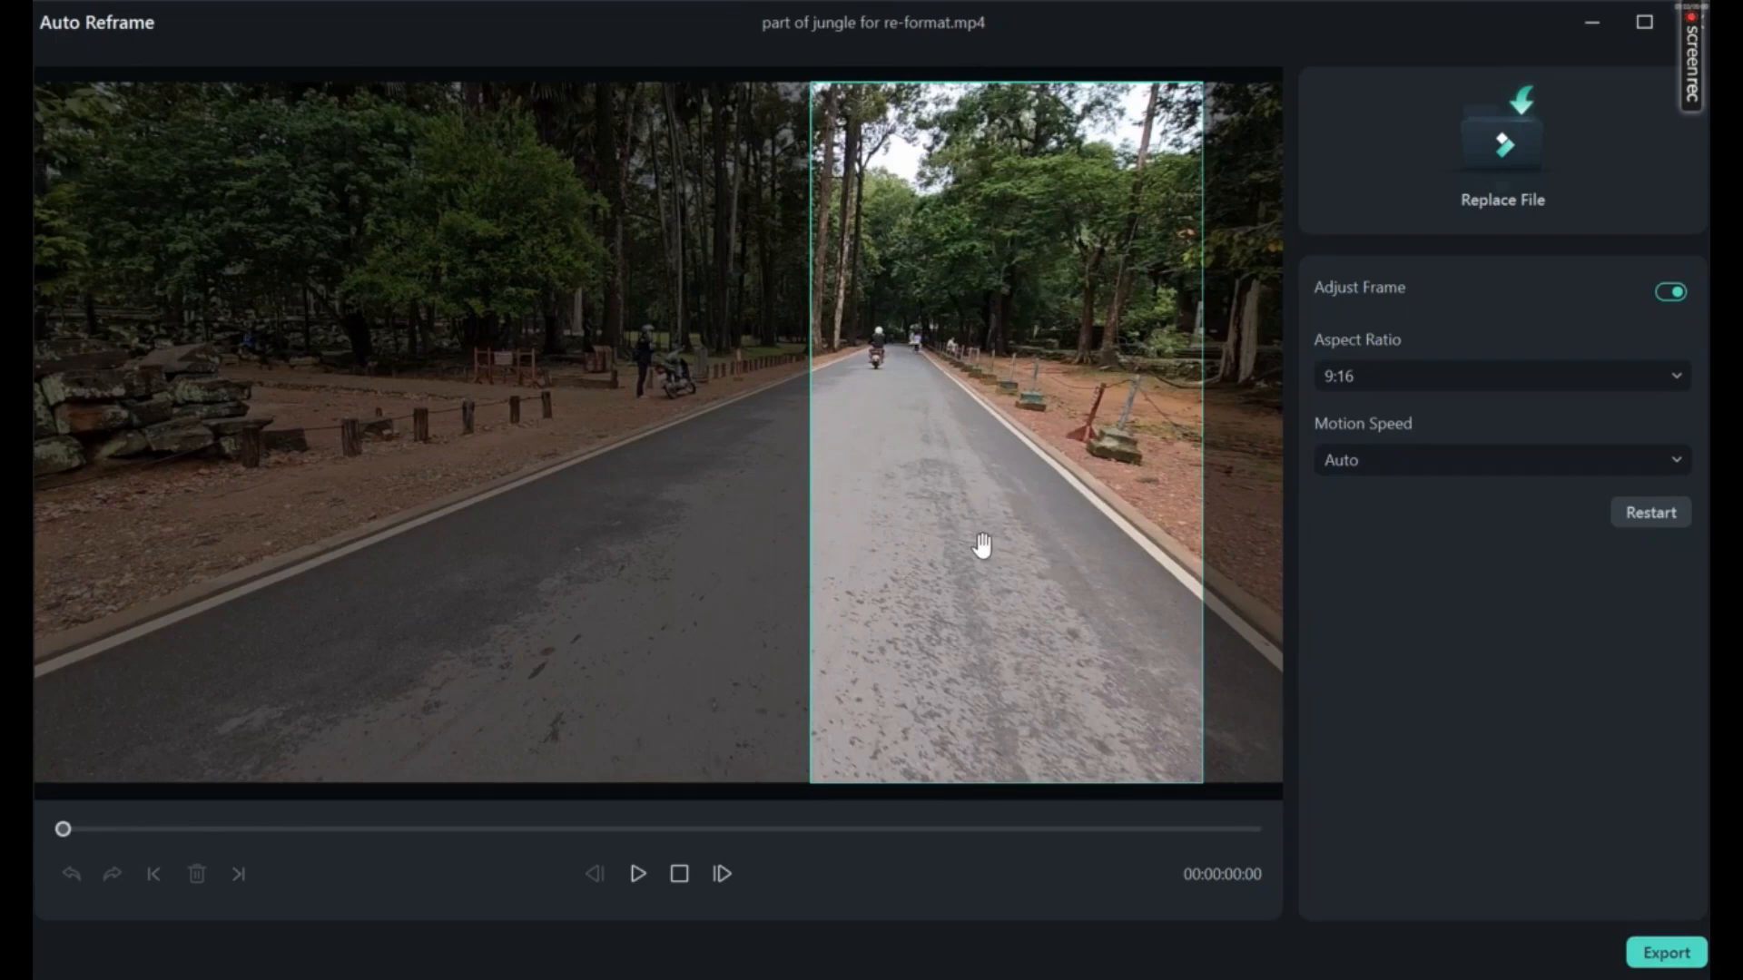
left_click_drag(976, 547, 624, 551)
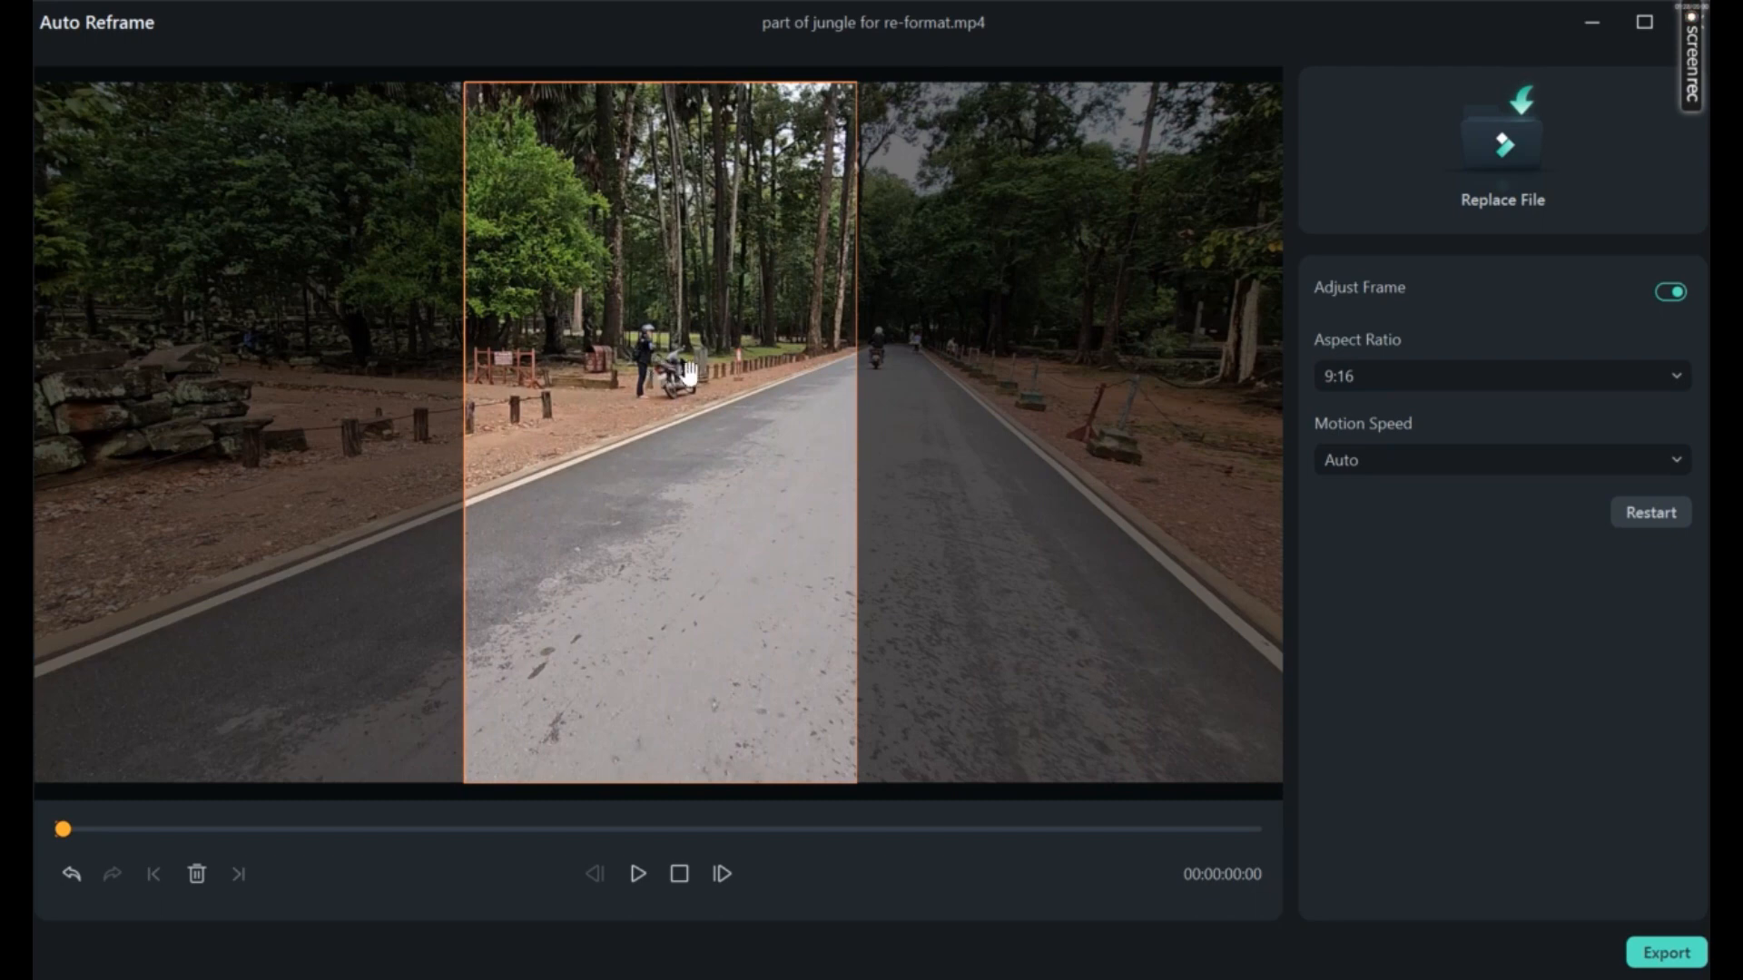
Advance to 00:00:00:07 and shift the crop frame slightly left to keep the parked motorbike centred
left_click(721, 873)
left_click(721, 874)
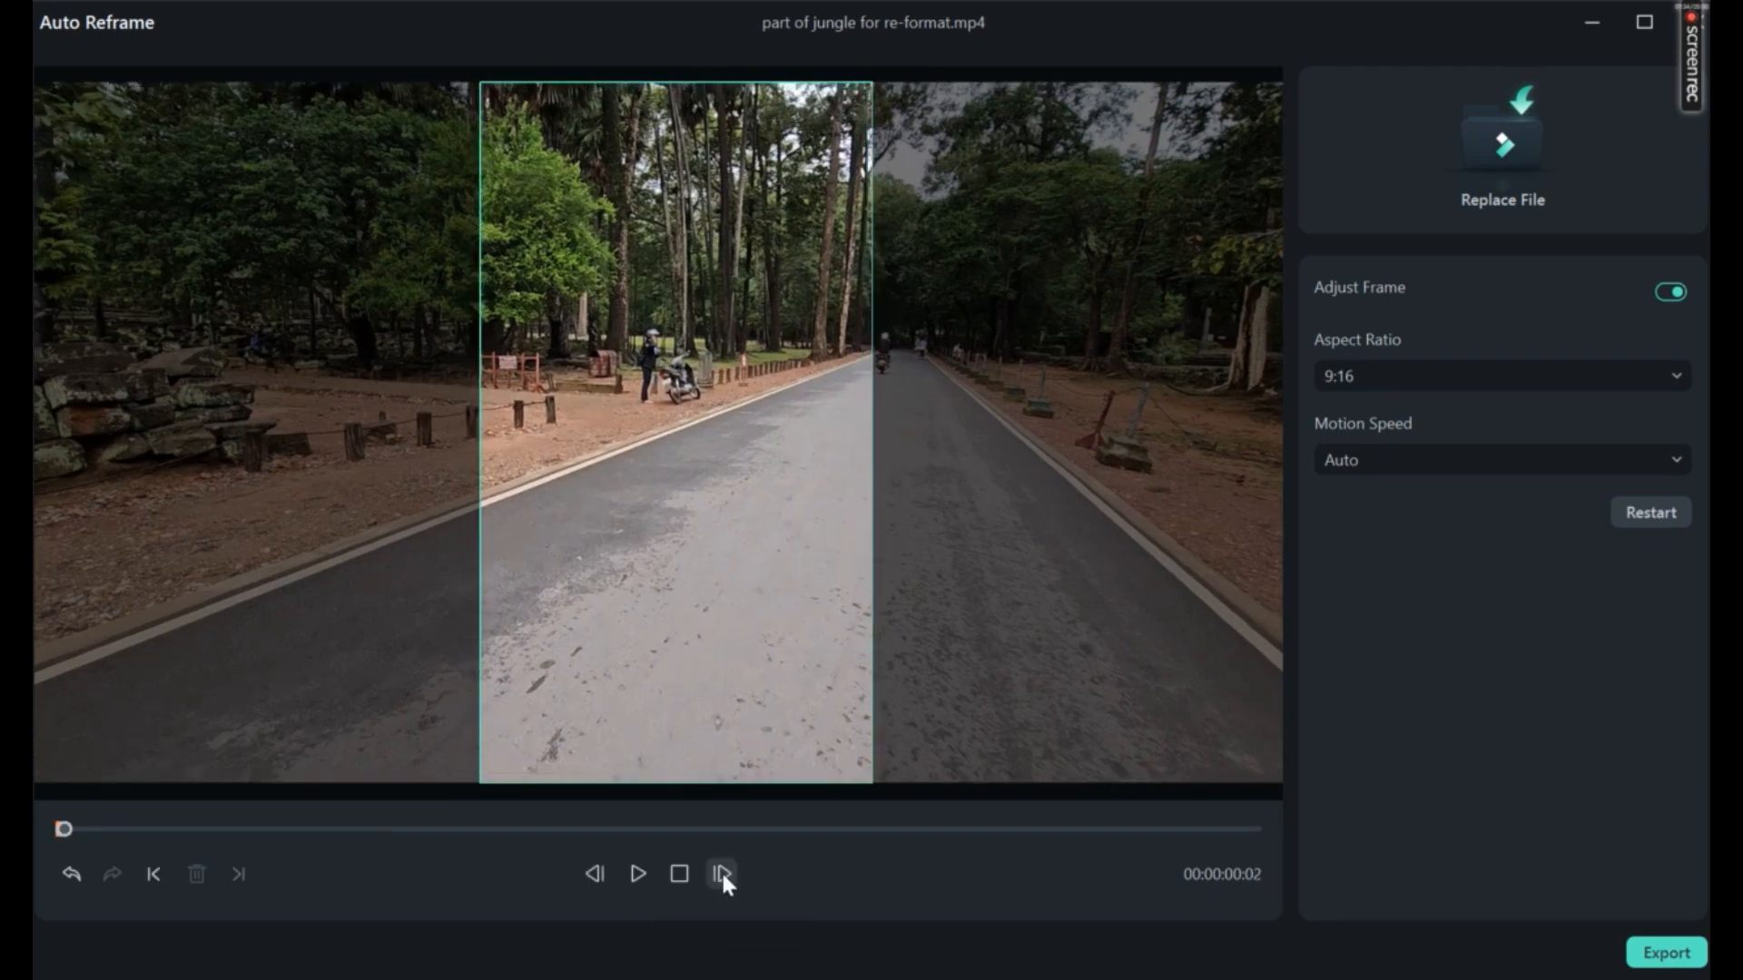
left_click(721, 873)
left_click(721, 873)
left_click(721, 874)
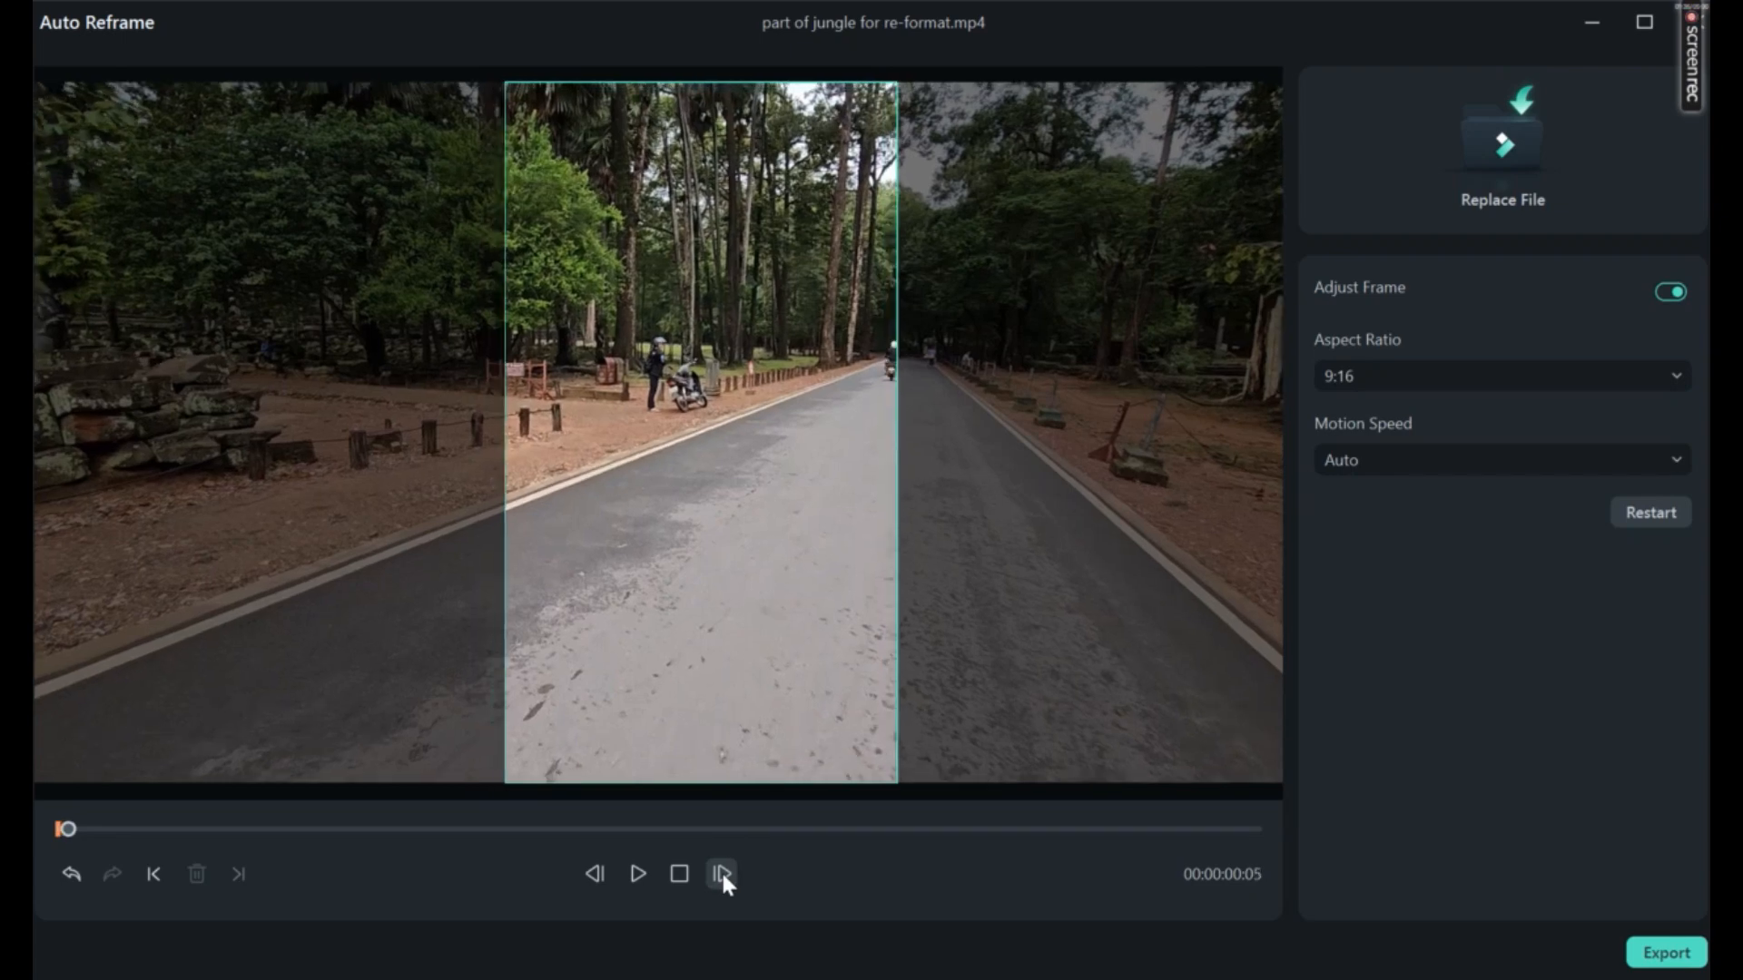
left_click(721, 873)
left_click(721, 874)
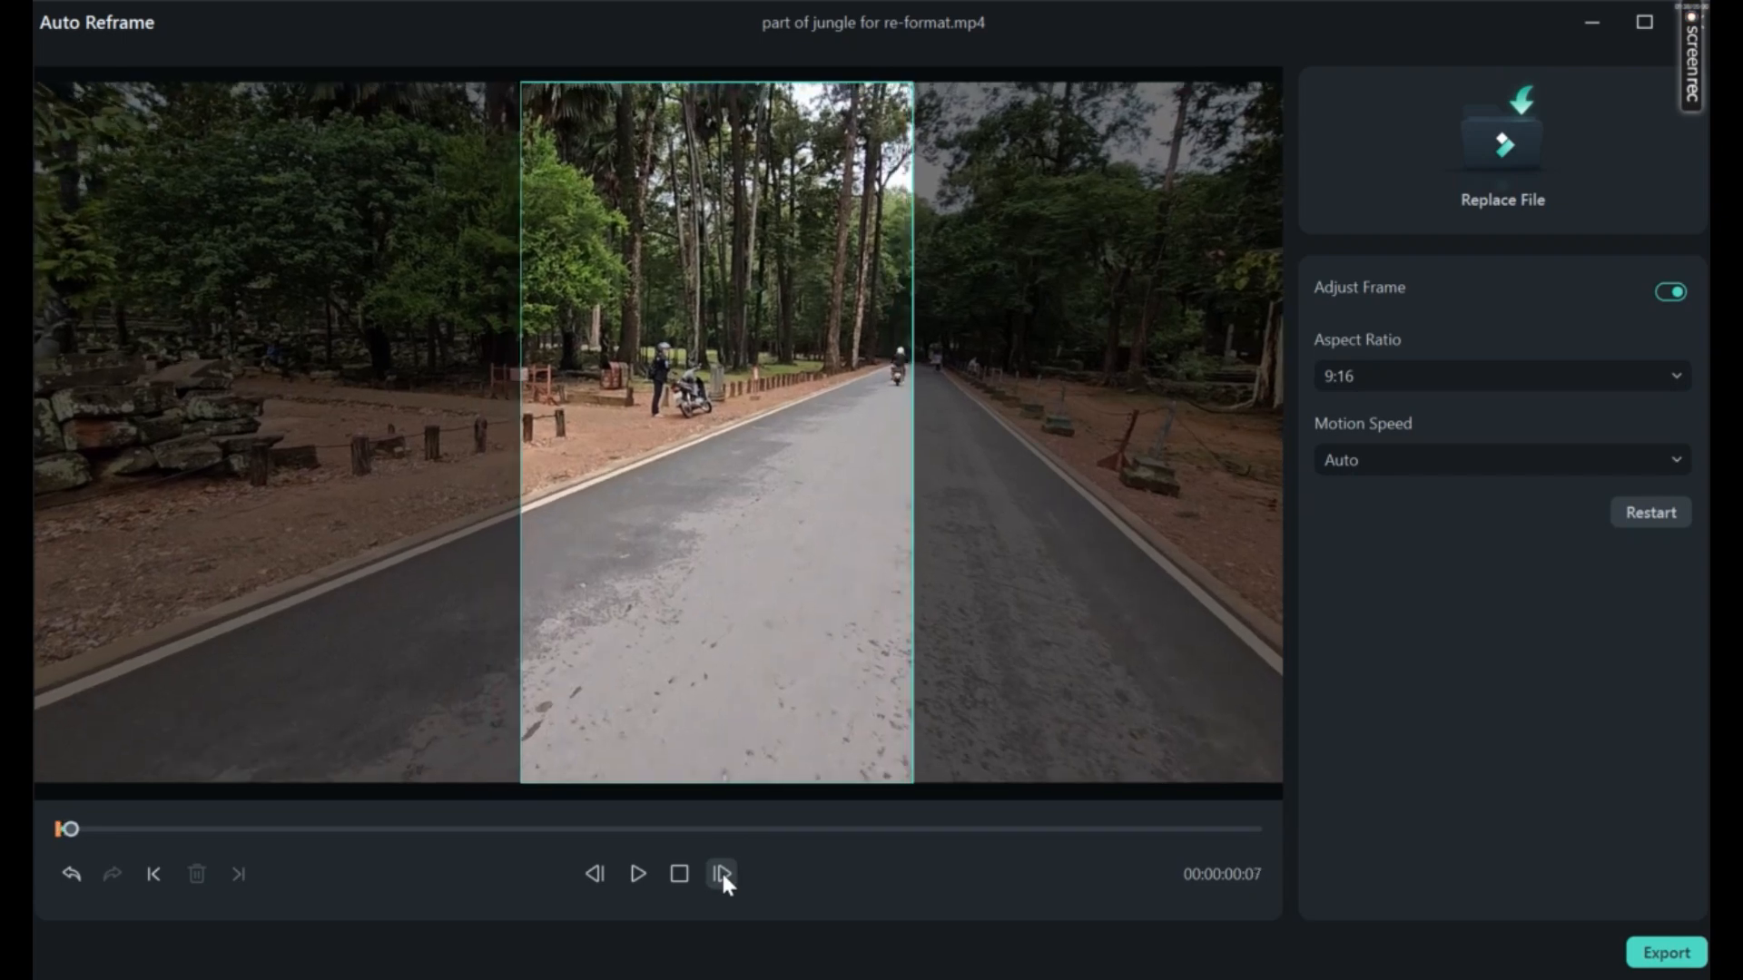
left_click_drag(780, 596, 754, 596)
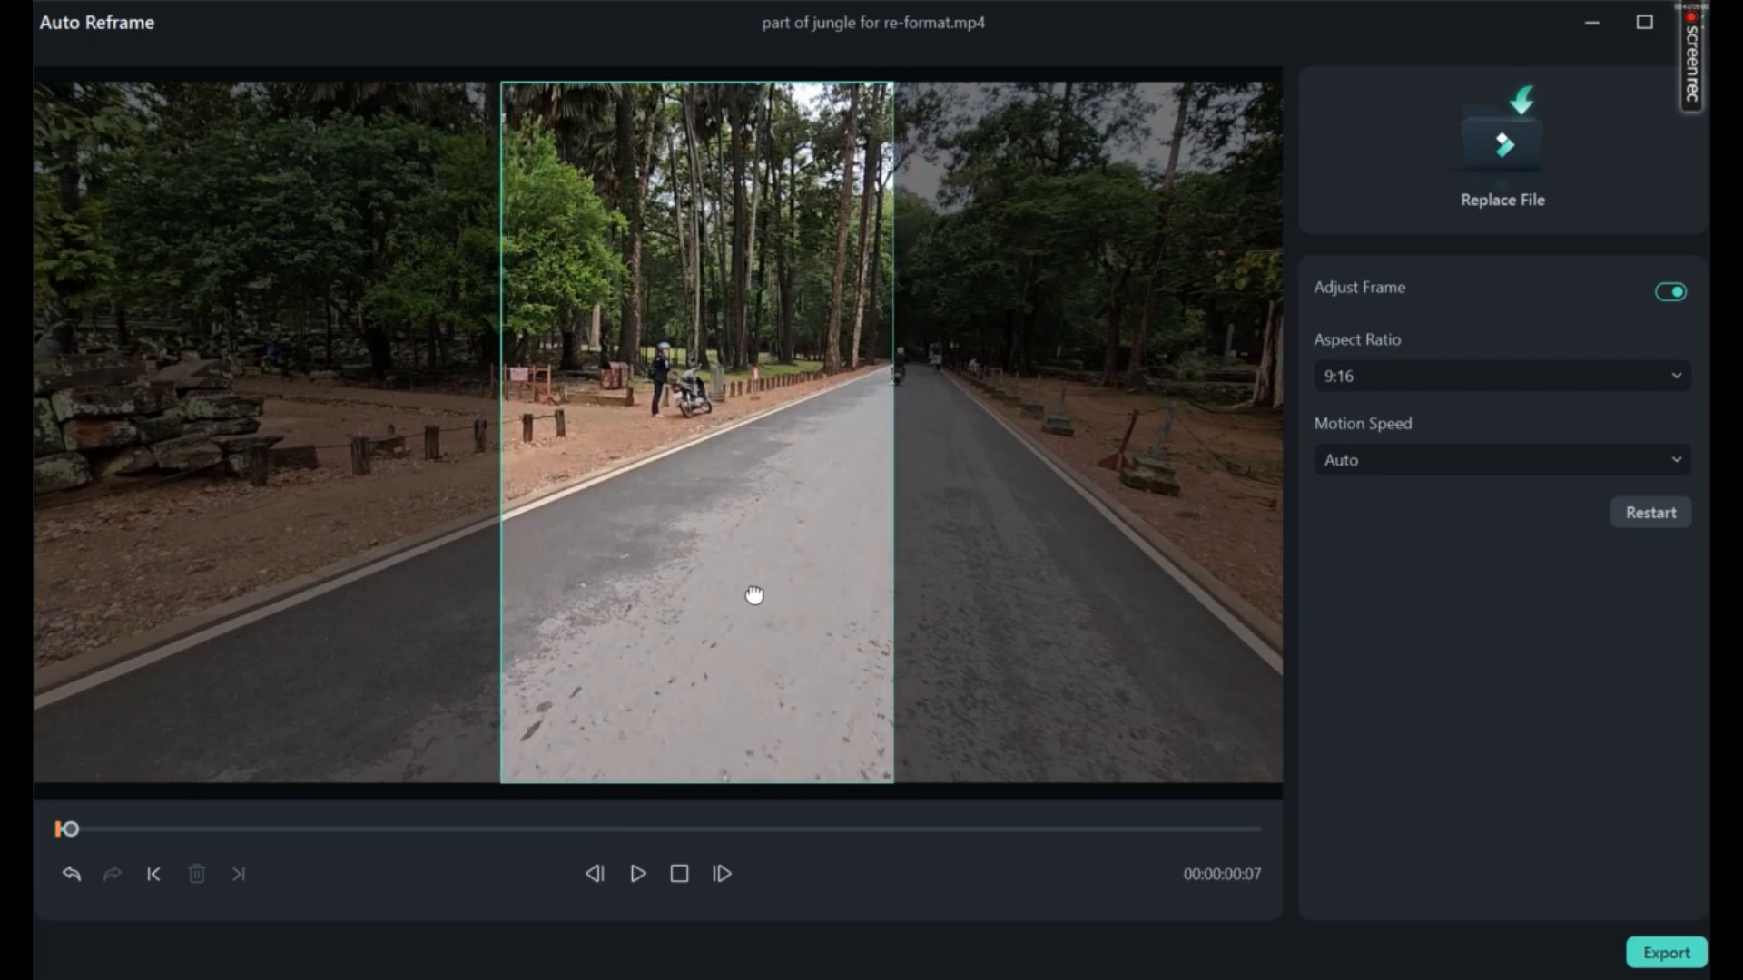
Advance to 00:00:00:12 and nudge the crop frame left again around the parked motorbike
left_click(720, 874)
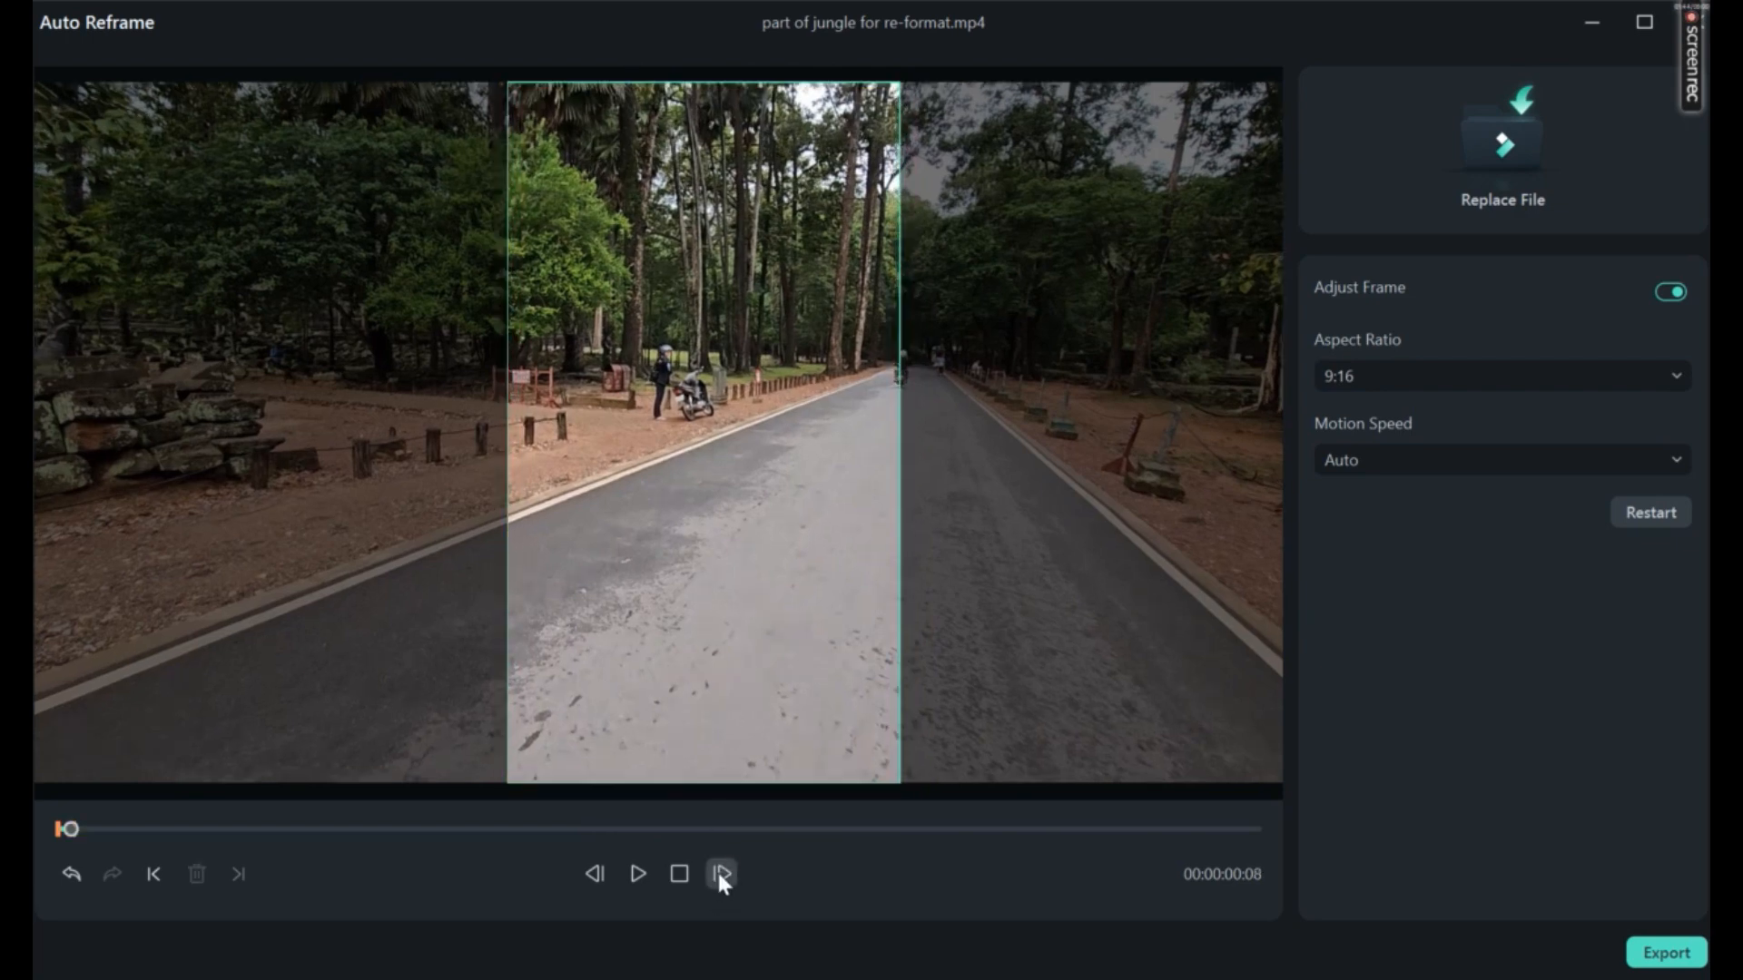
left_click(720, 873)
left_click(719, 873)
left_click(719, 873)
left_click(720, 874)
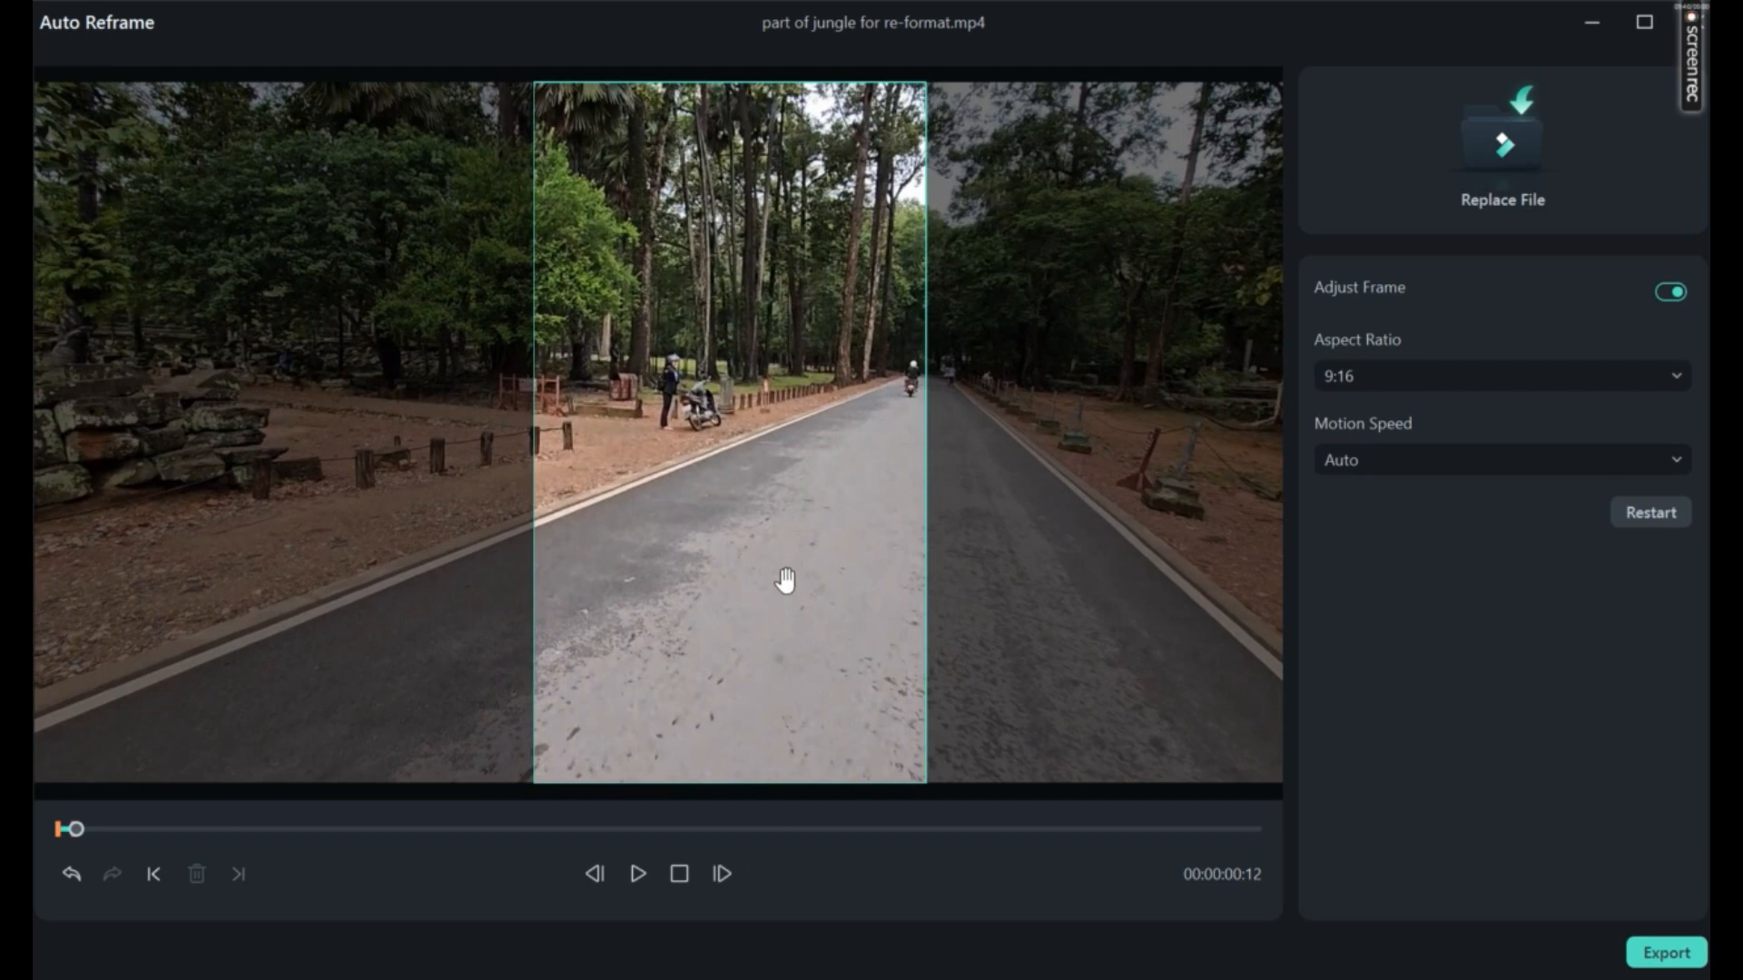
left_click_drag(769, 583, 750, 584)
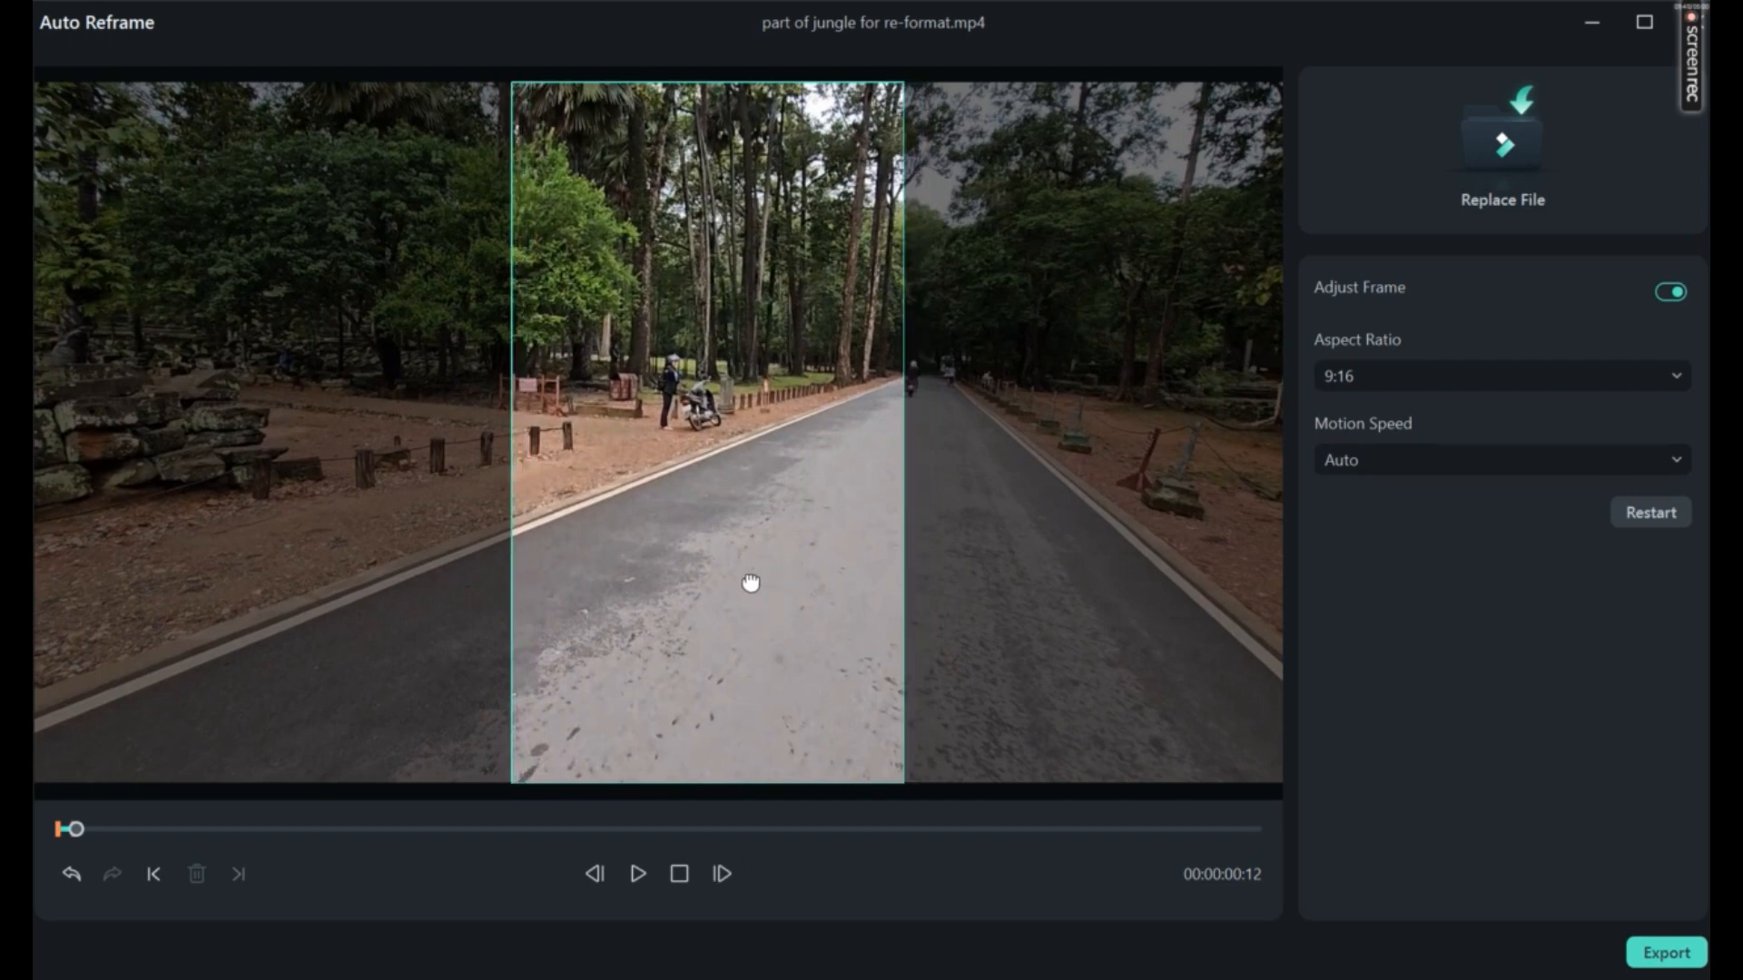
Advance to 00:00:00:18 and shift the crop frame left around the person and parked motorbike
left_click(723, 873)
left_click(722, 873)
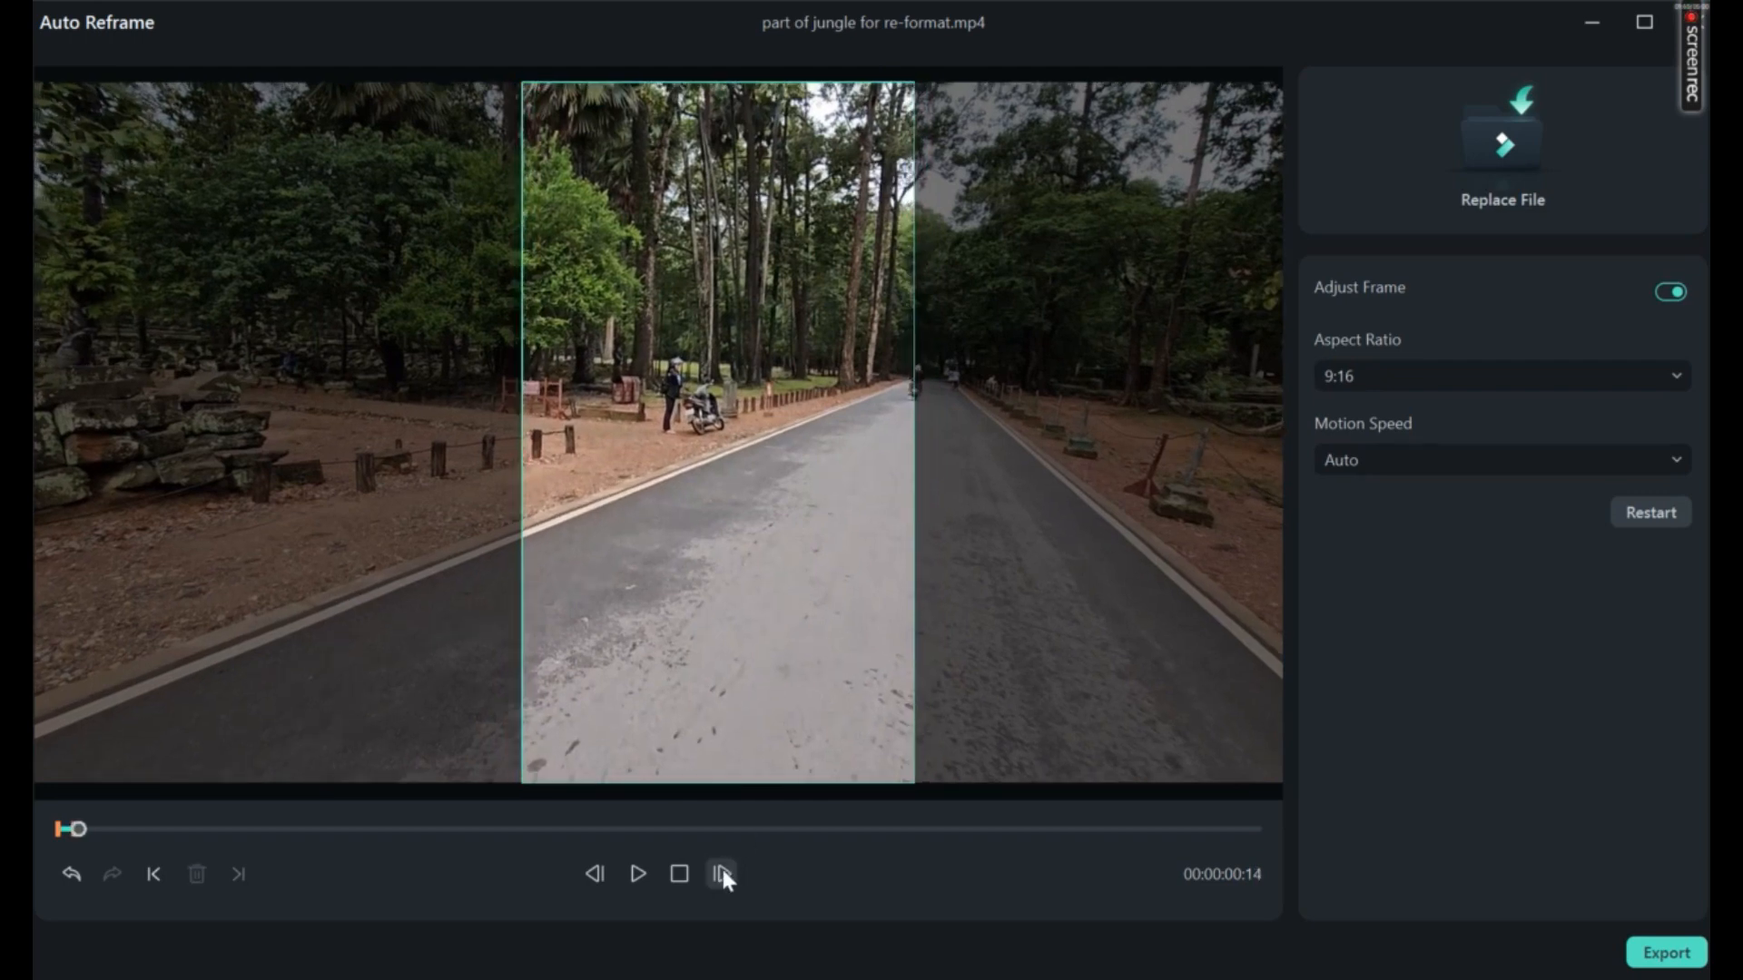
left_click(723, 873)
left_click(723, 874)
left_click(723, 873)
left_click(723, 873)
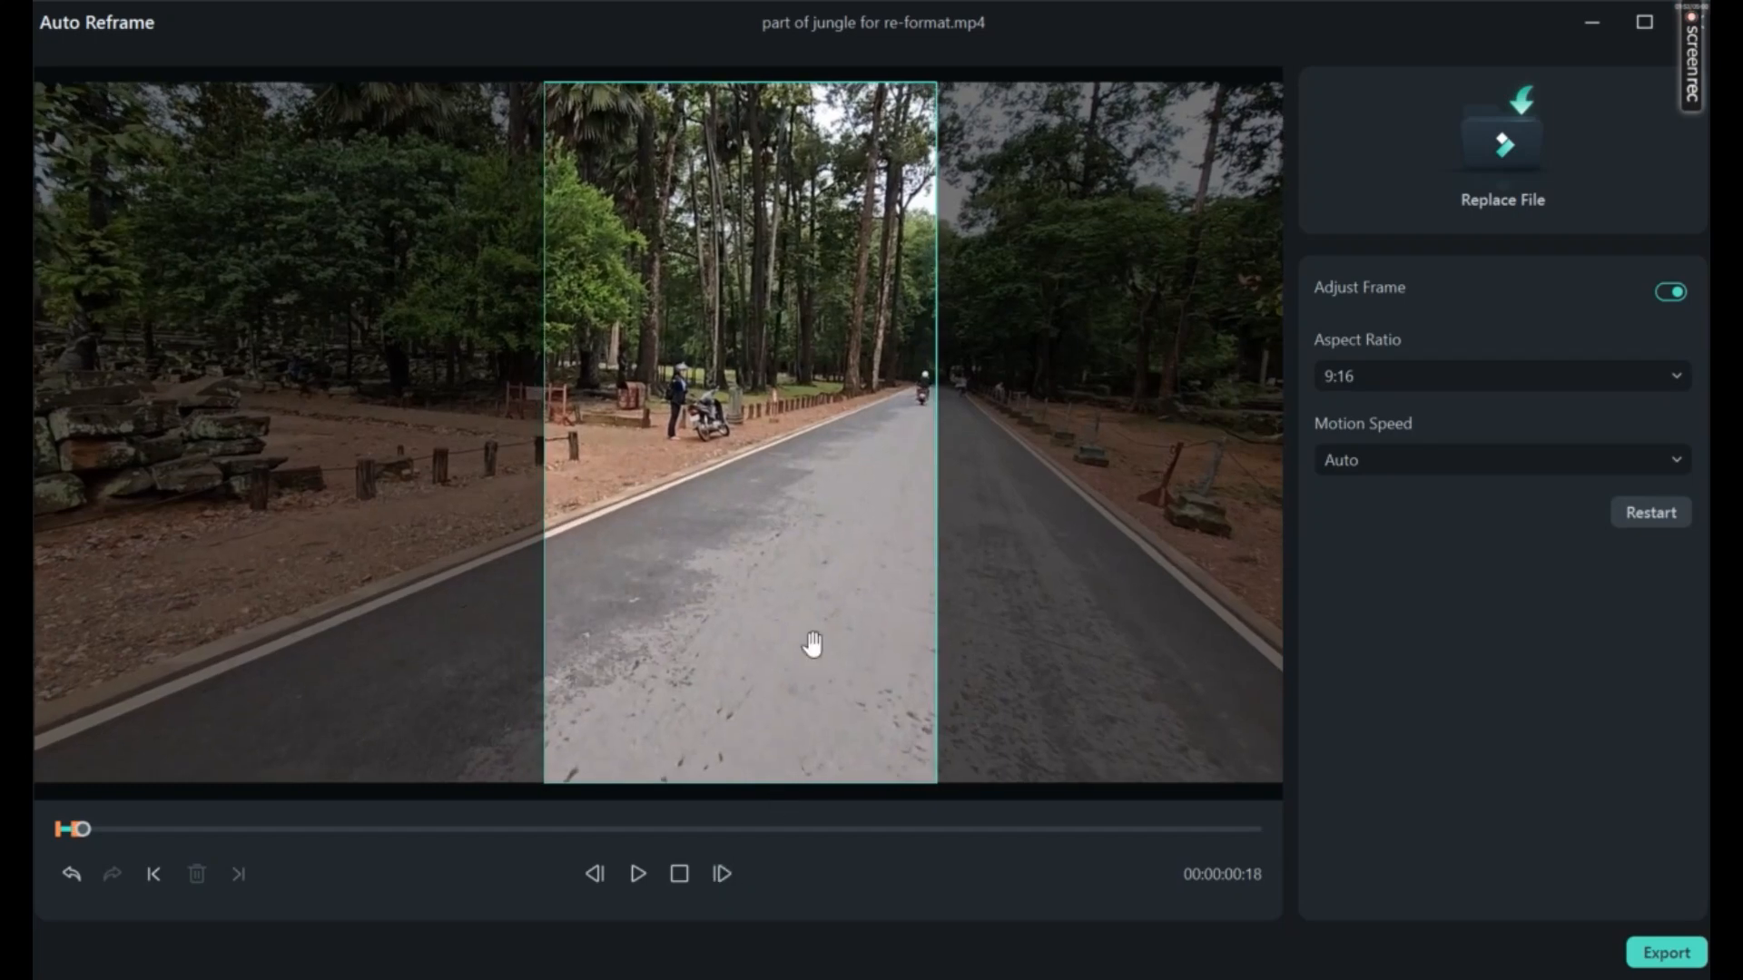
left_click_drag(786, 575, 754, 575)
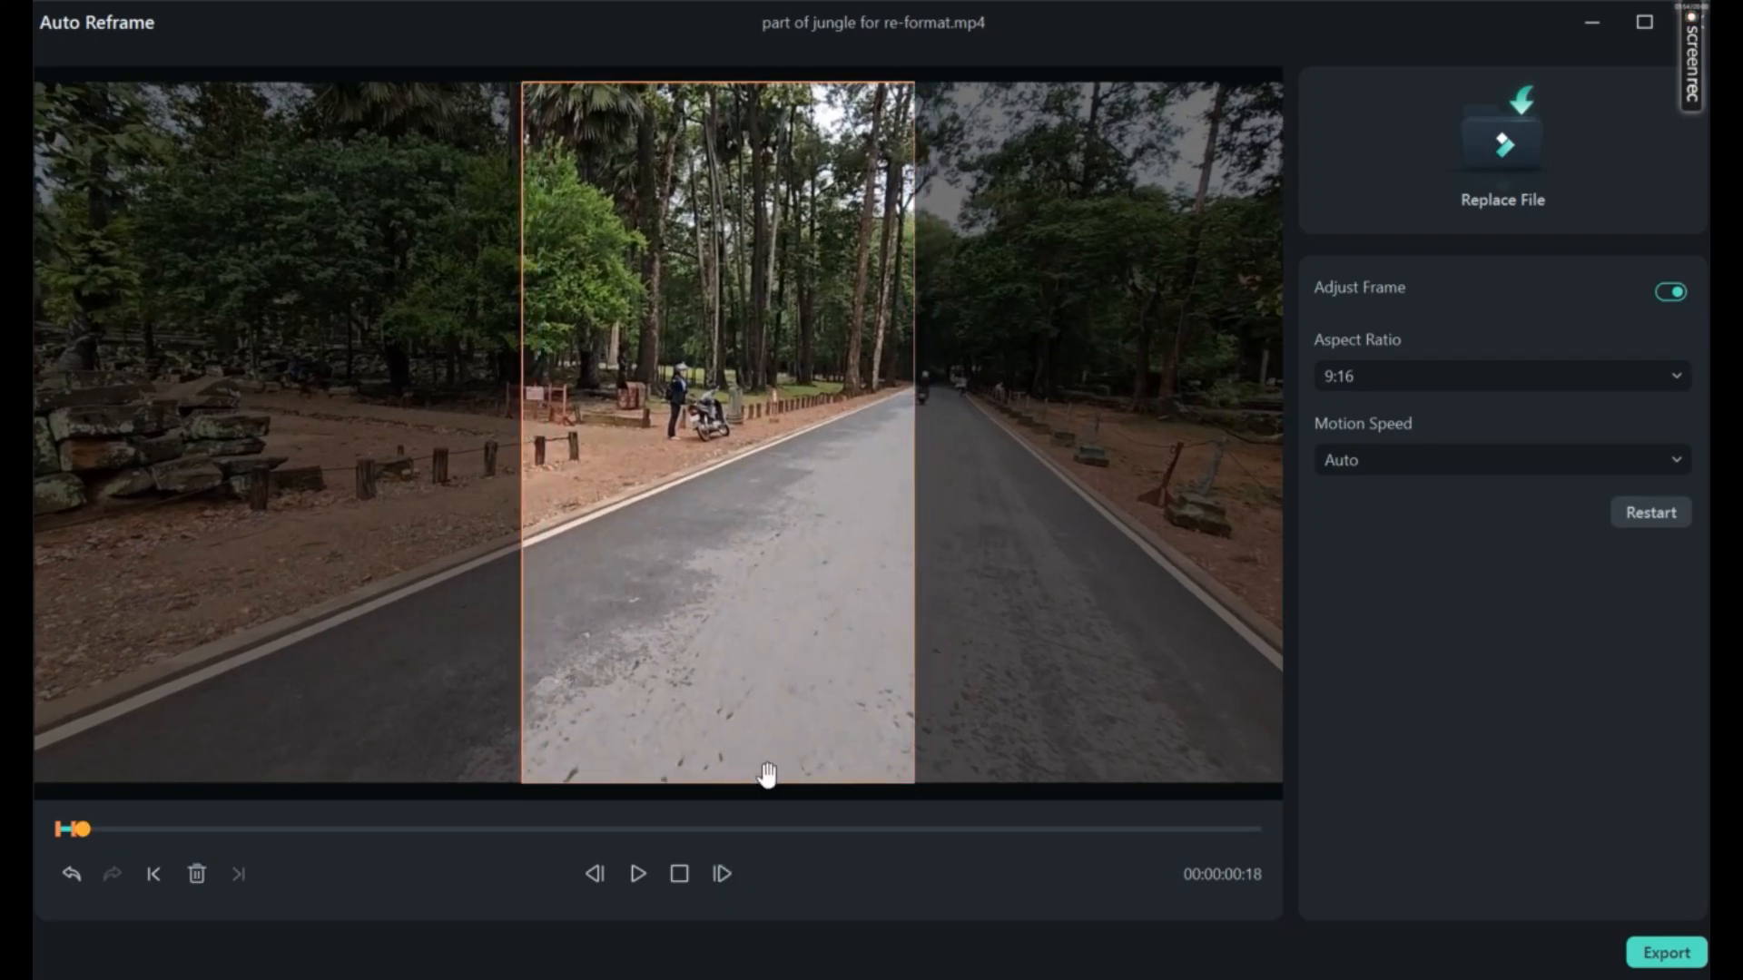
Advance to 00:00:00:25 and nudge the crop frame slightly left to keep the parked motorbike near its centre
left_click(720, 873)
left_click(721, 873)
left_click(721, 873)
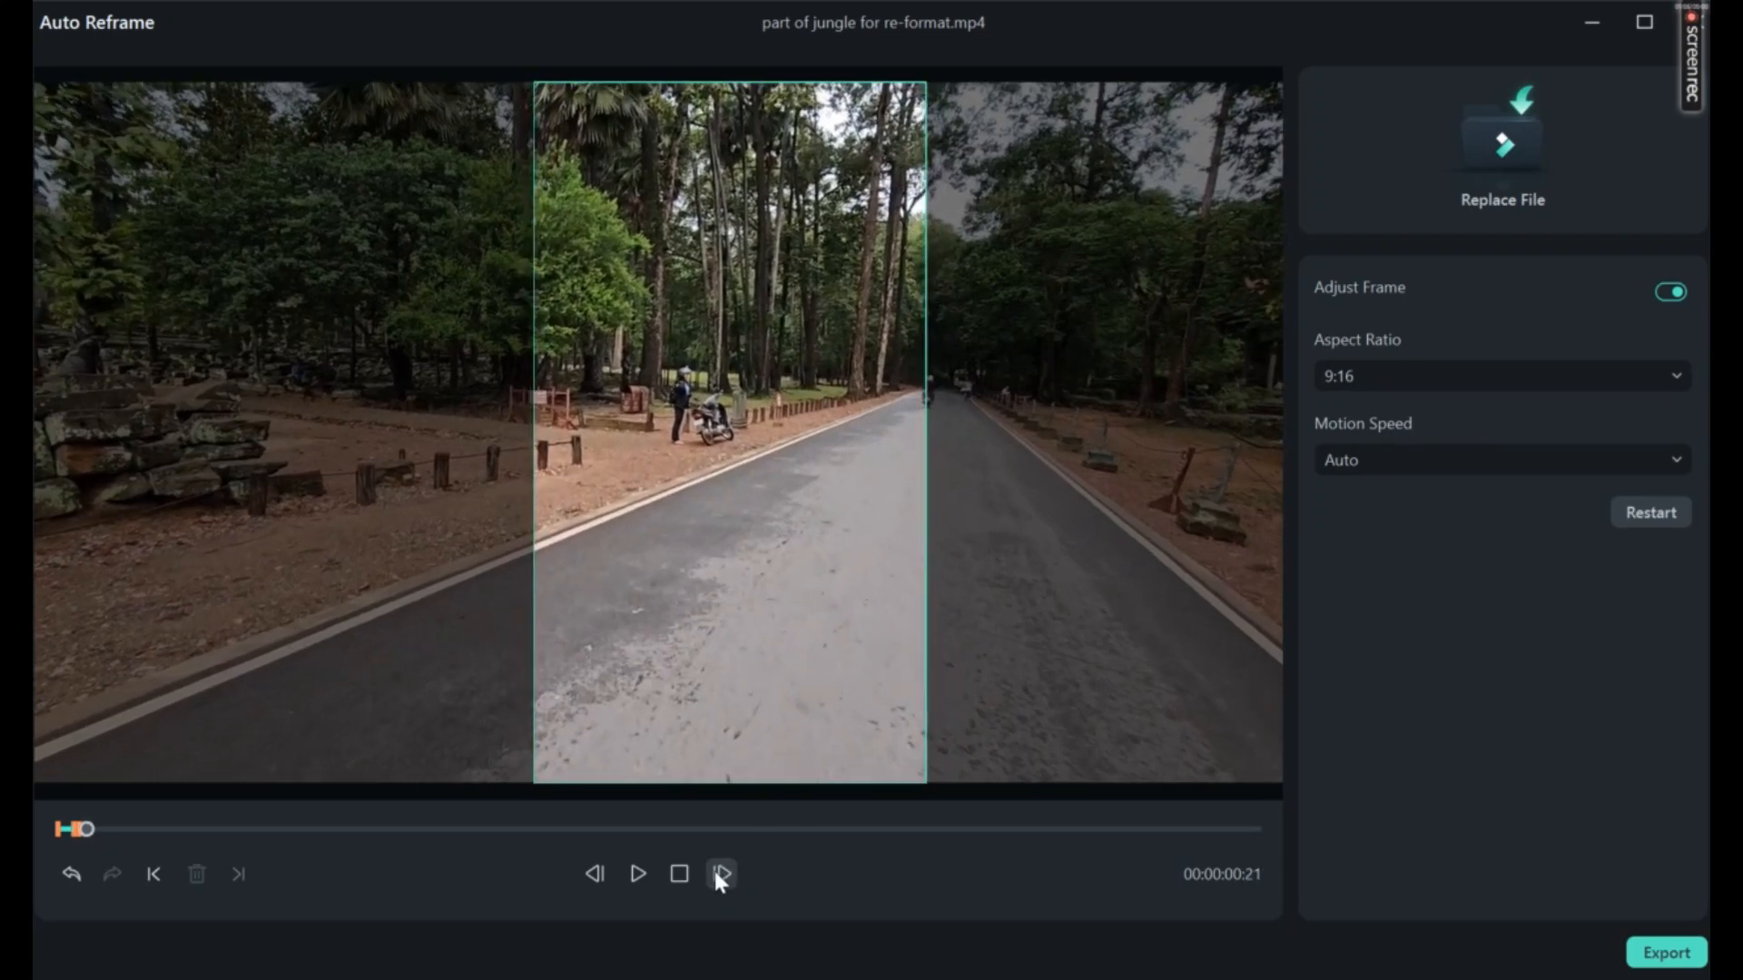
left_click(721, 874)
left_click(721, 873)
left_click(720, 874)
left_click(721, 873)
left_click_drag(799, 583, 778, 584)
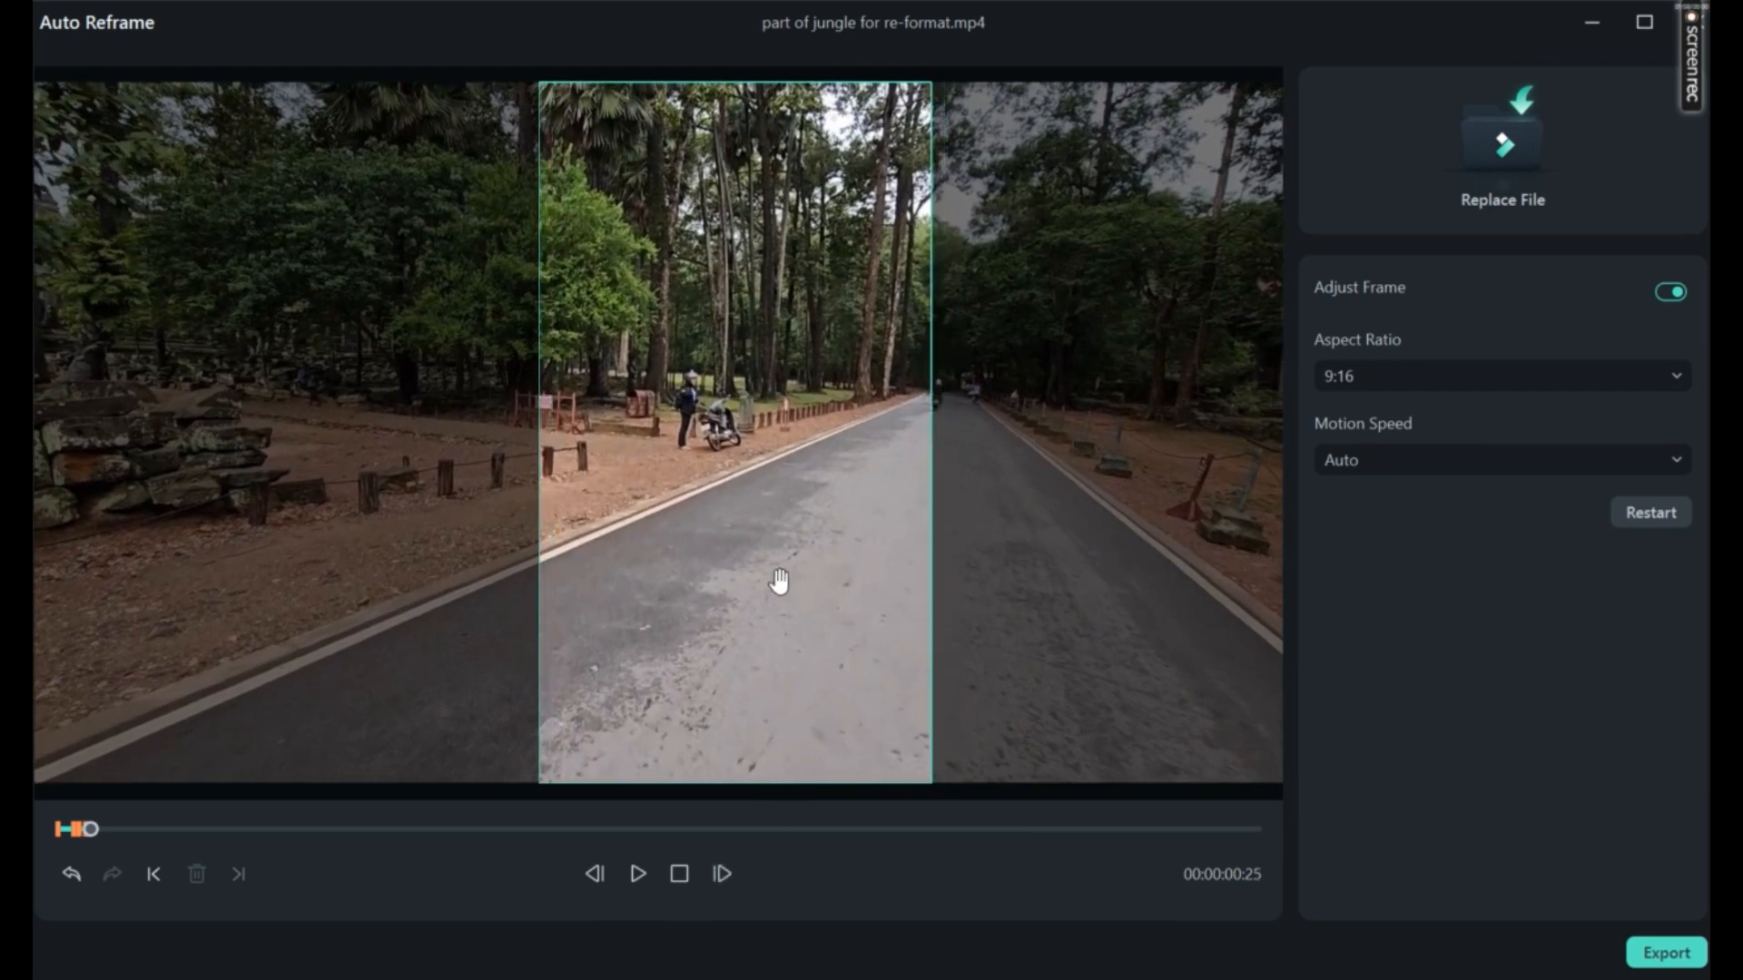
Continue through the clip to 00:00:04:15 and export the reframed video to MP4 as "part of jungle for re-format"
left_click(726, 876)
left_click(726, 877)
left_click(727, 877)
left_click(726, 877)
left_click(726, 877)
left_click(726, 877)
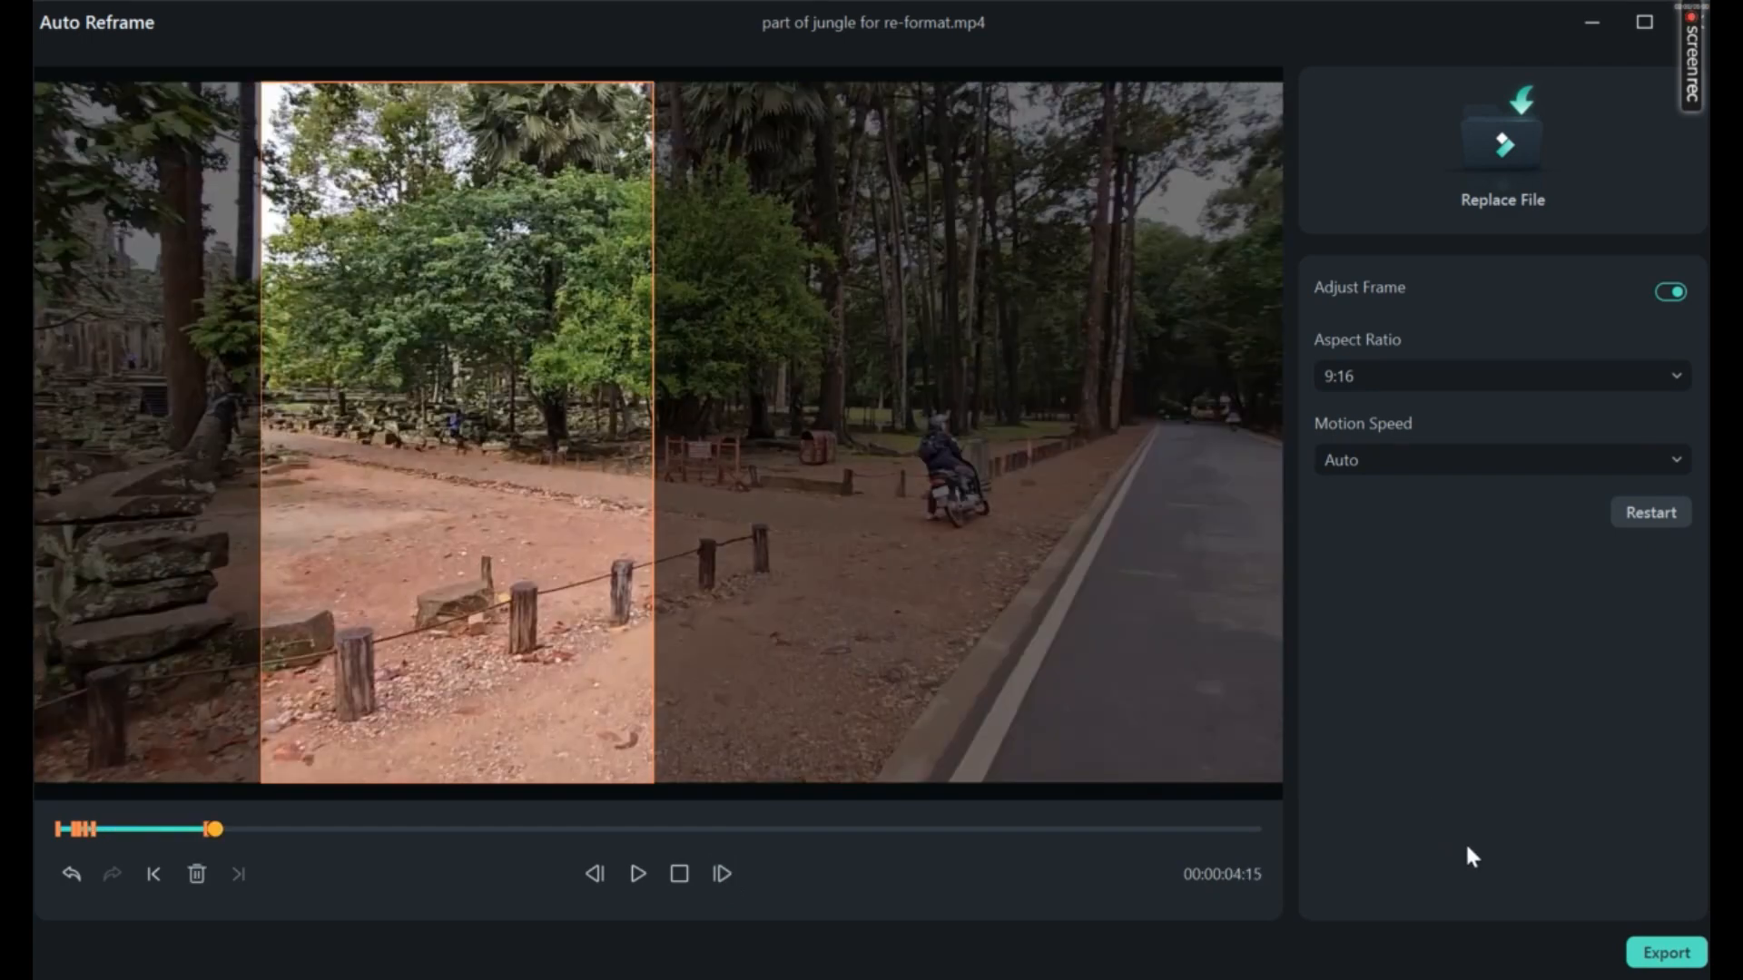
left_click(1666, 953)
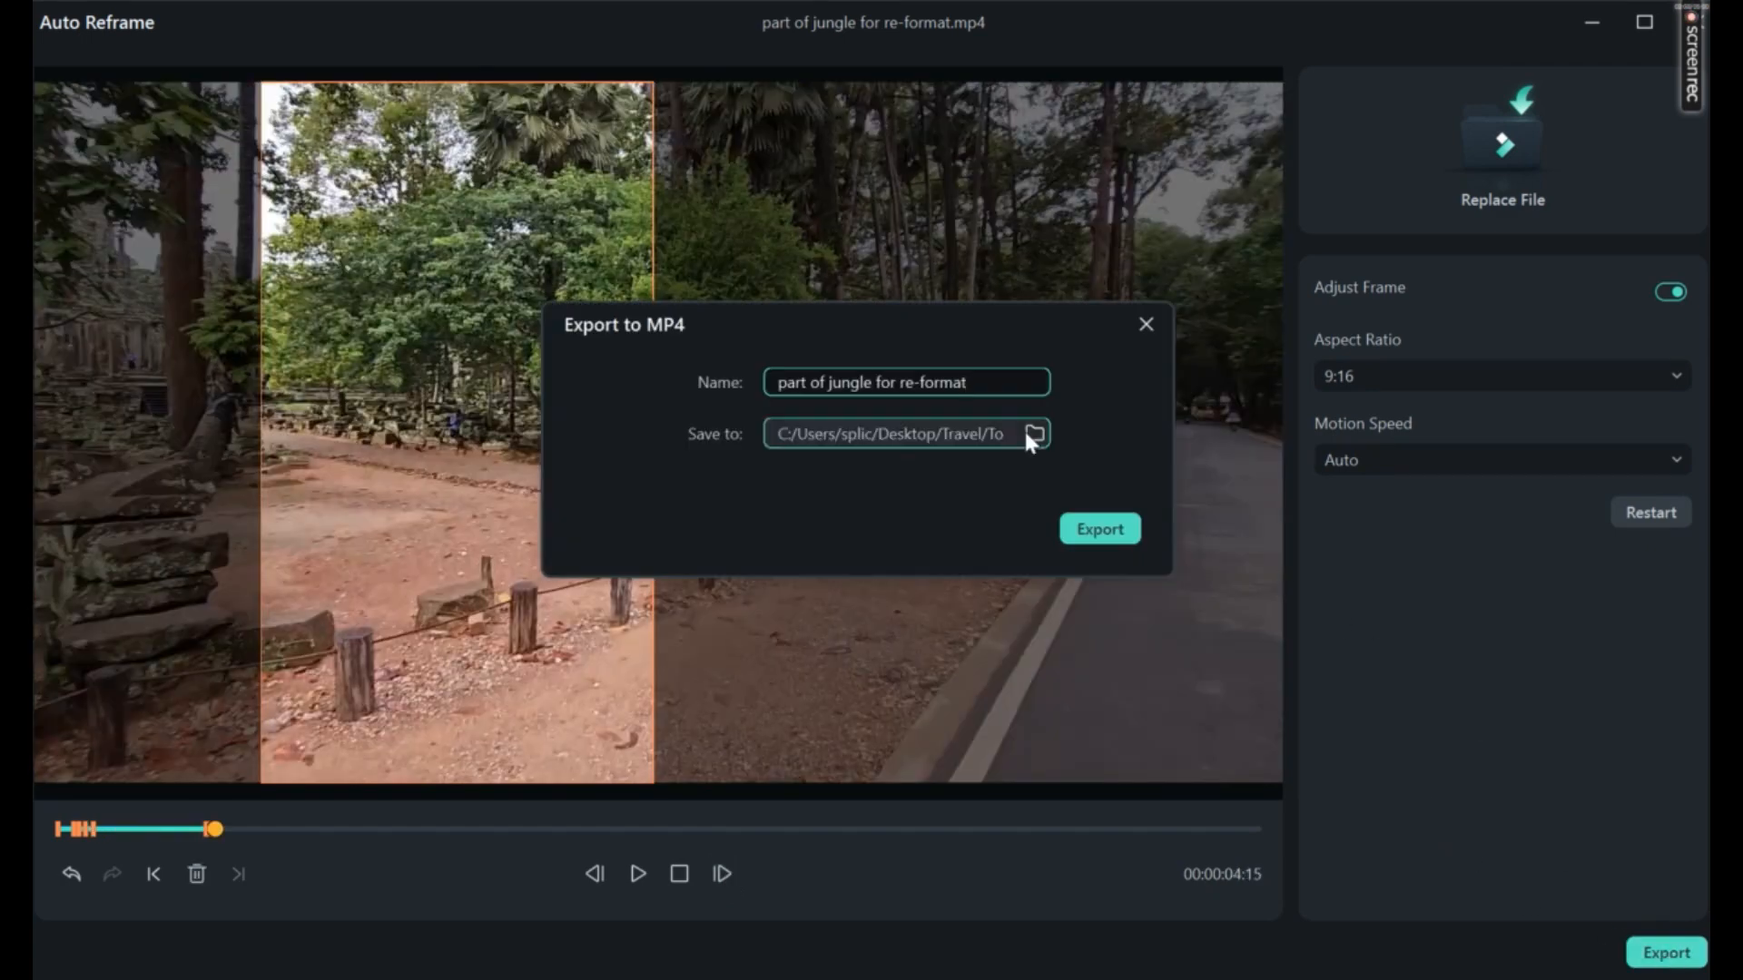
left_click(1094, 535)
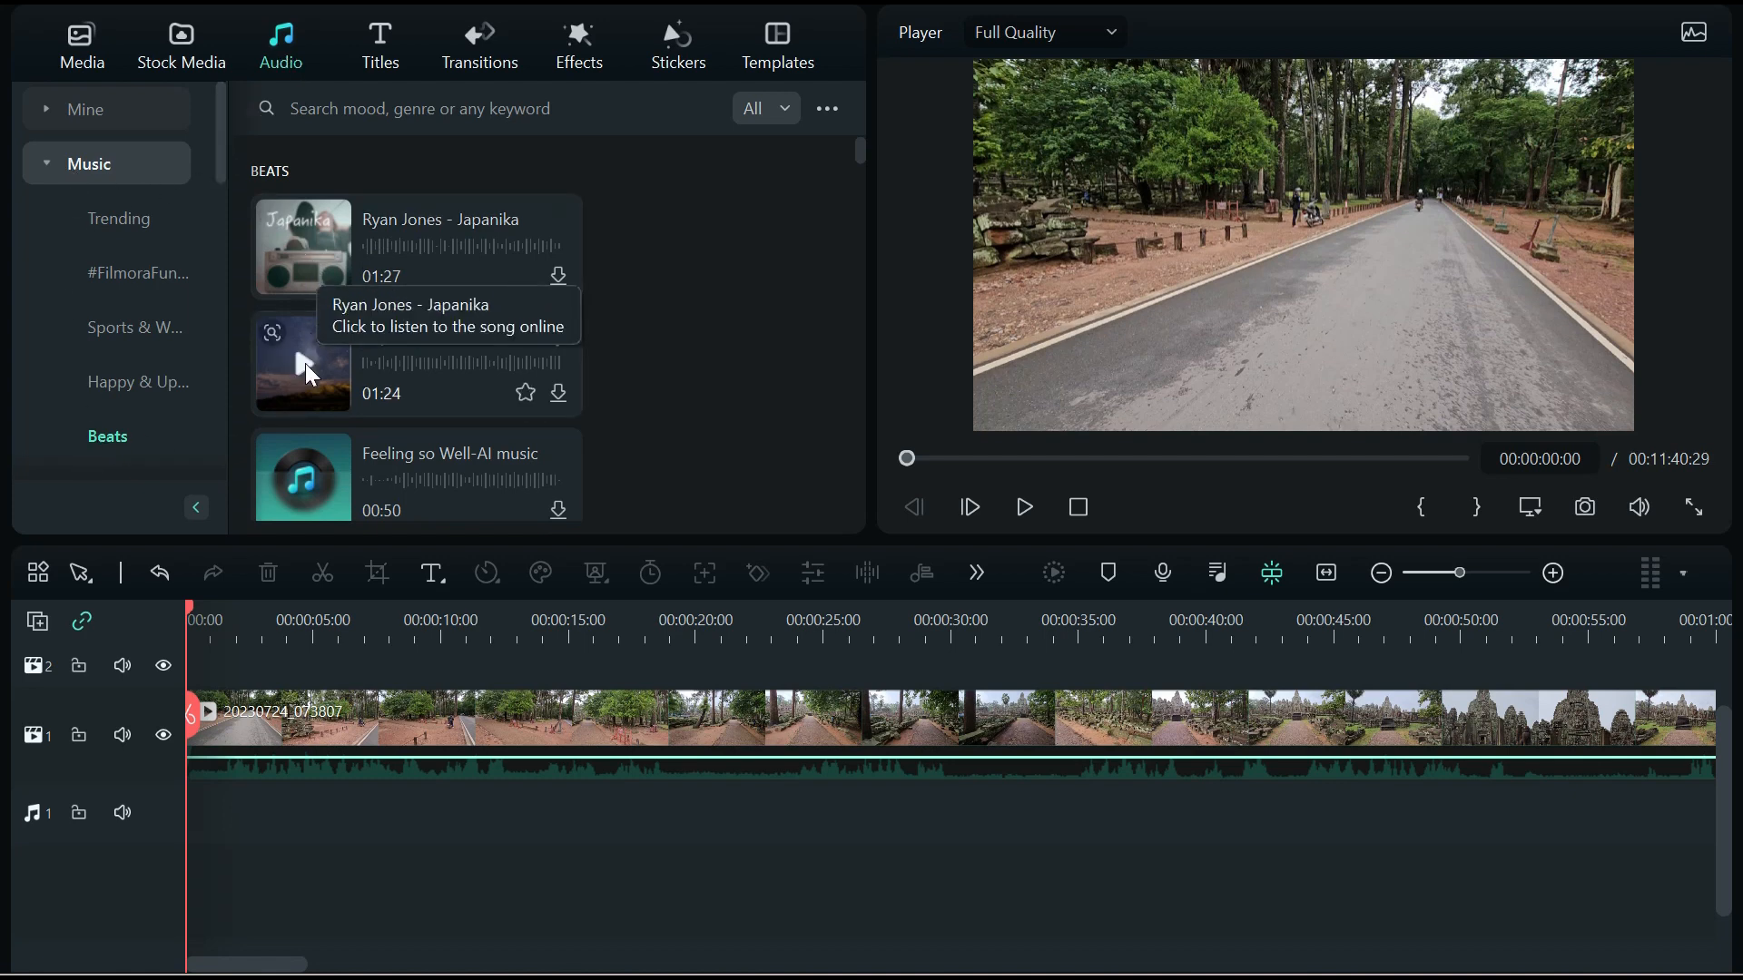
Place the Supernova music at the start of audio track 1 and preview its first seconds with the video
left_click_drag(323, 374, 191, 817)
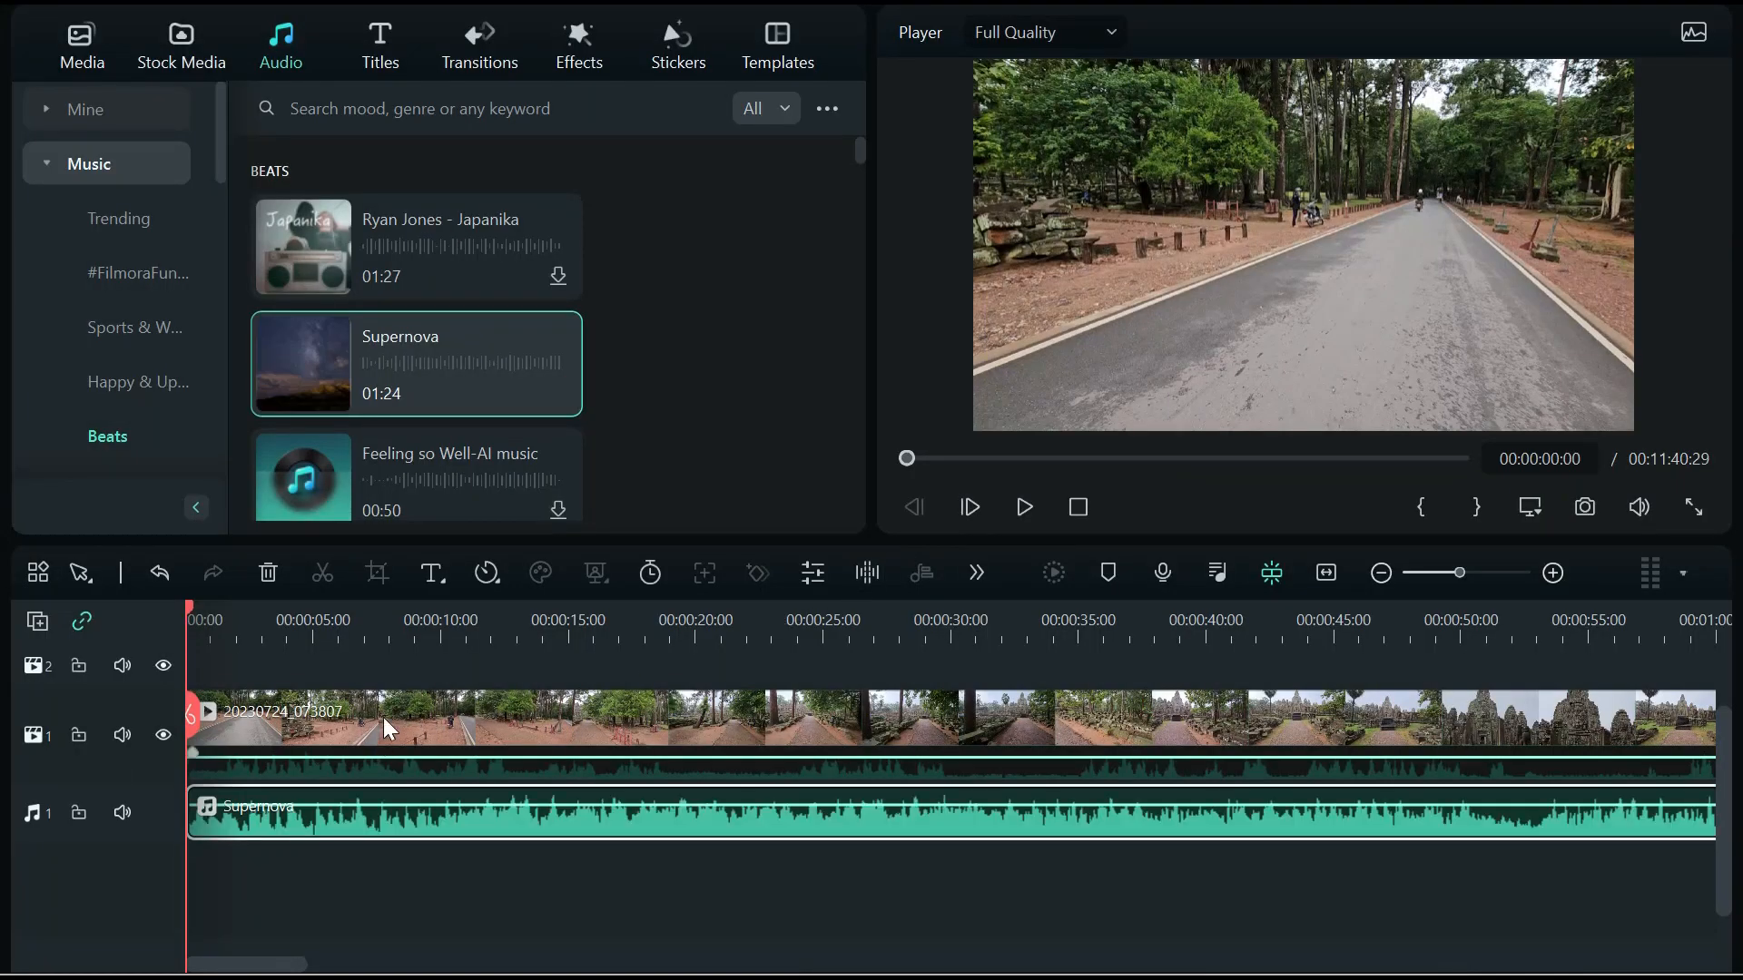
key("space")
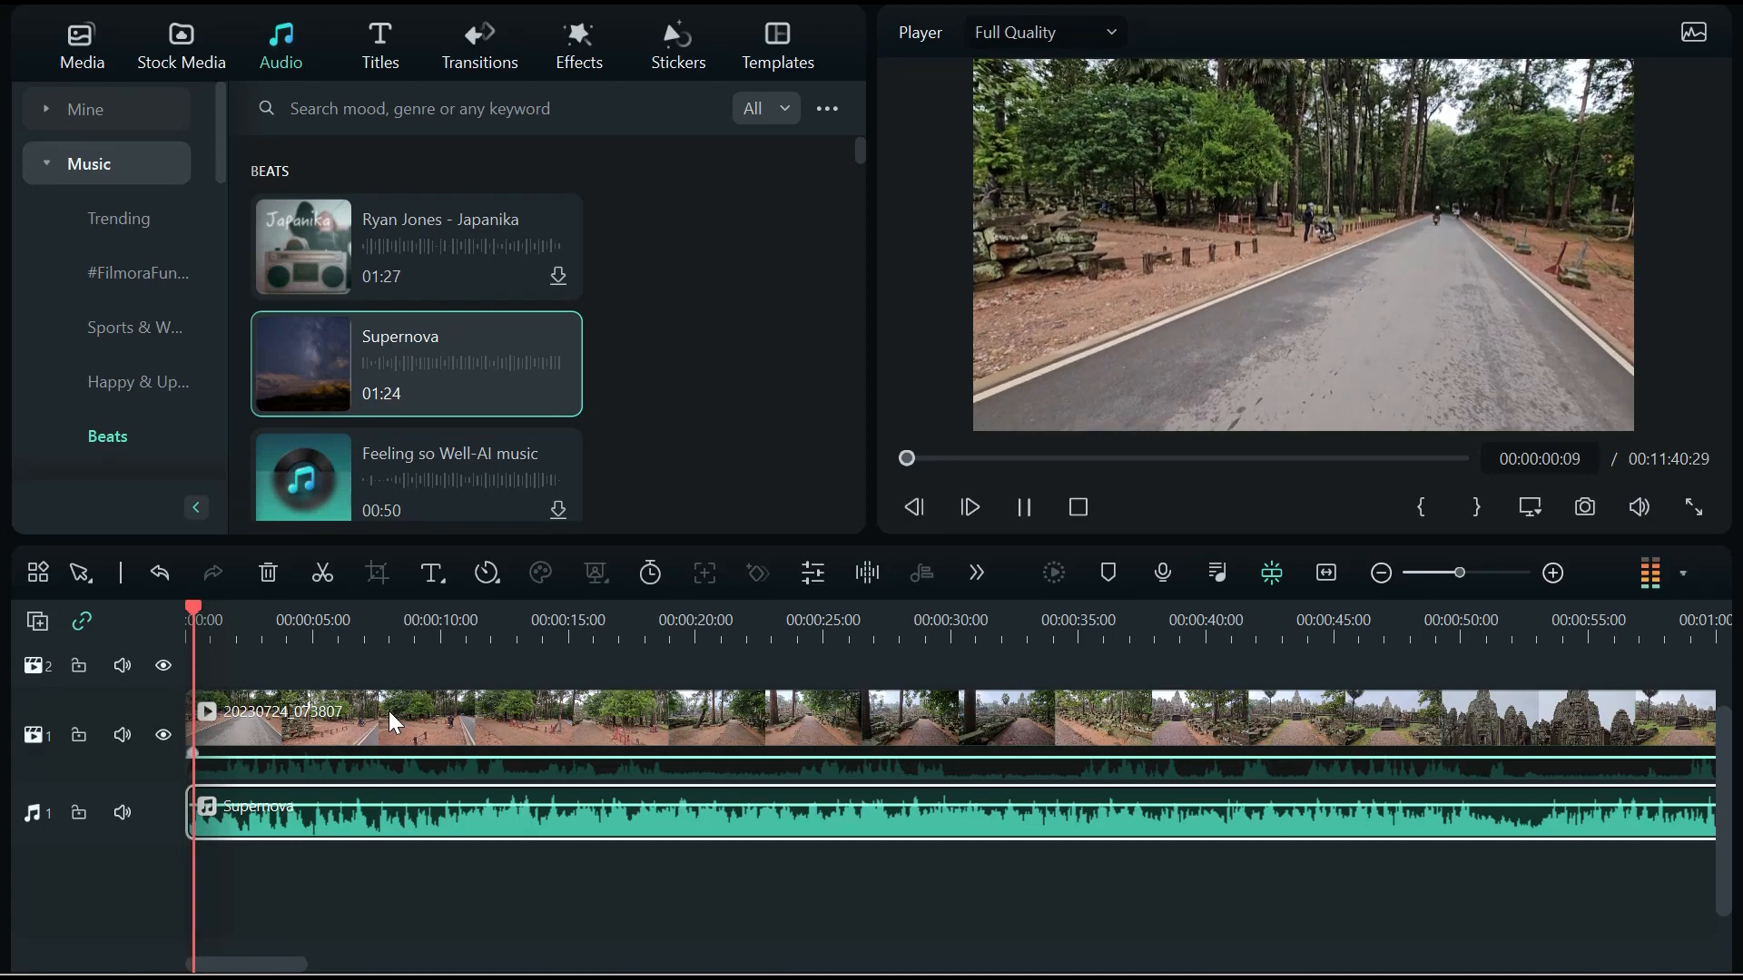
key("space")
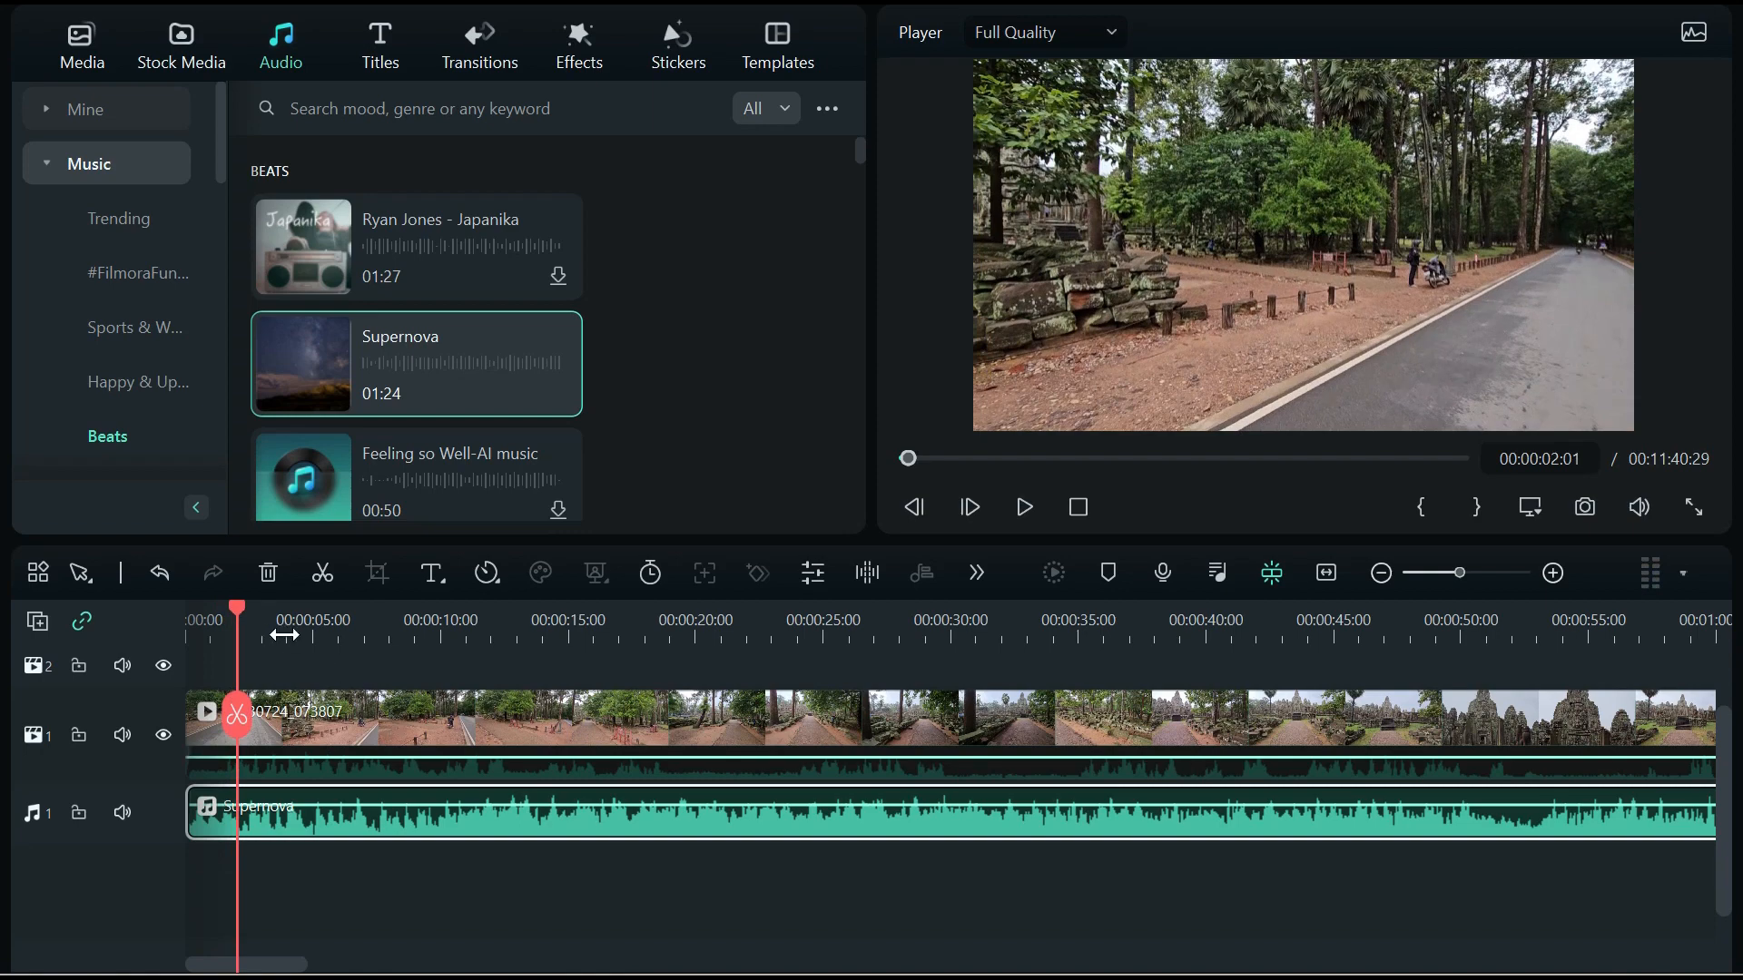
left_click_drag(238, 608, 202, 630)
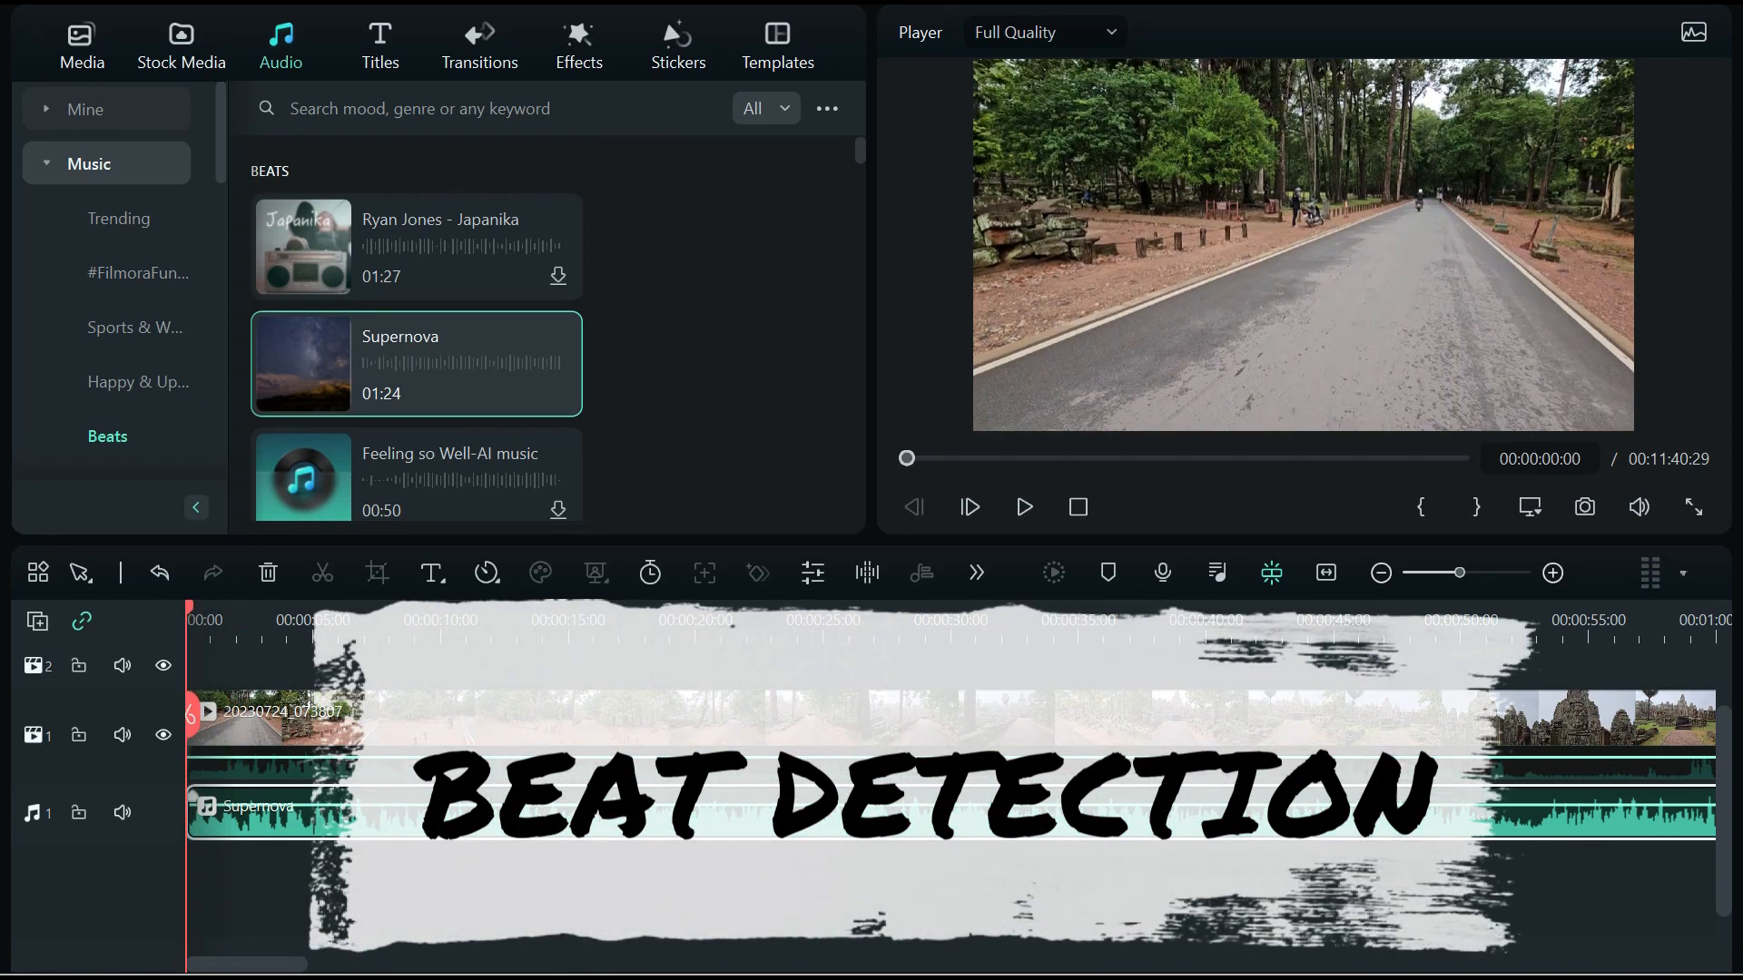
Run Beat Detection on the Supernova music and accept beat options with the beats1 model, highlighting every 4 beats and marking highlights only
mouse_move(462, 374)
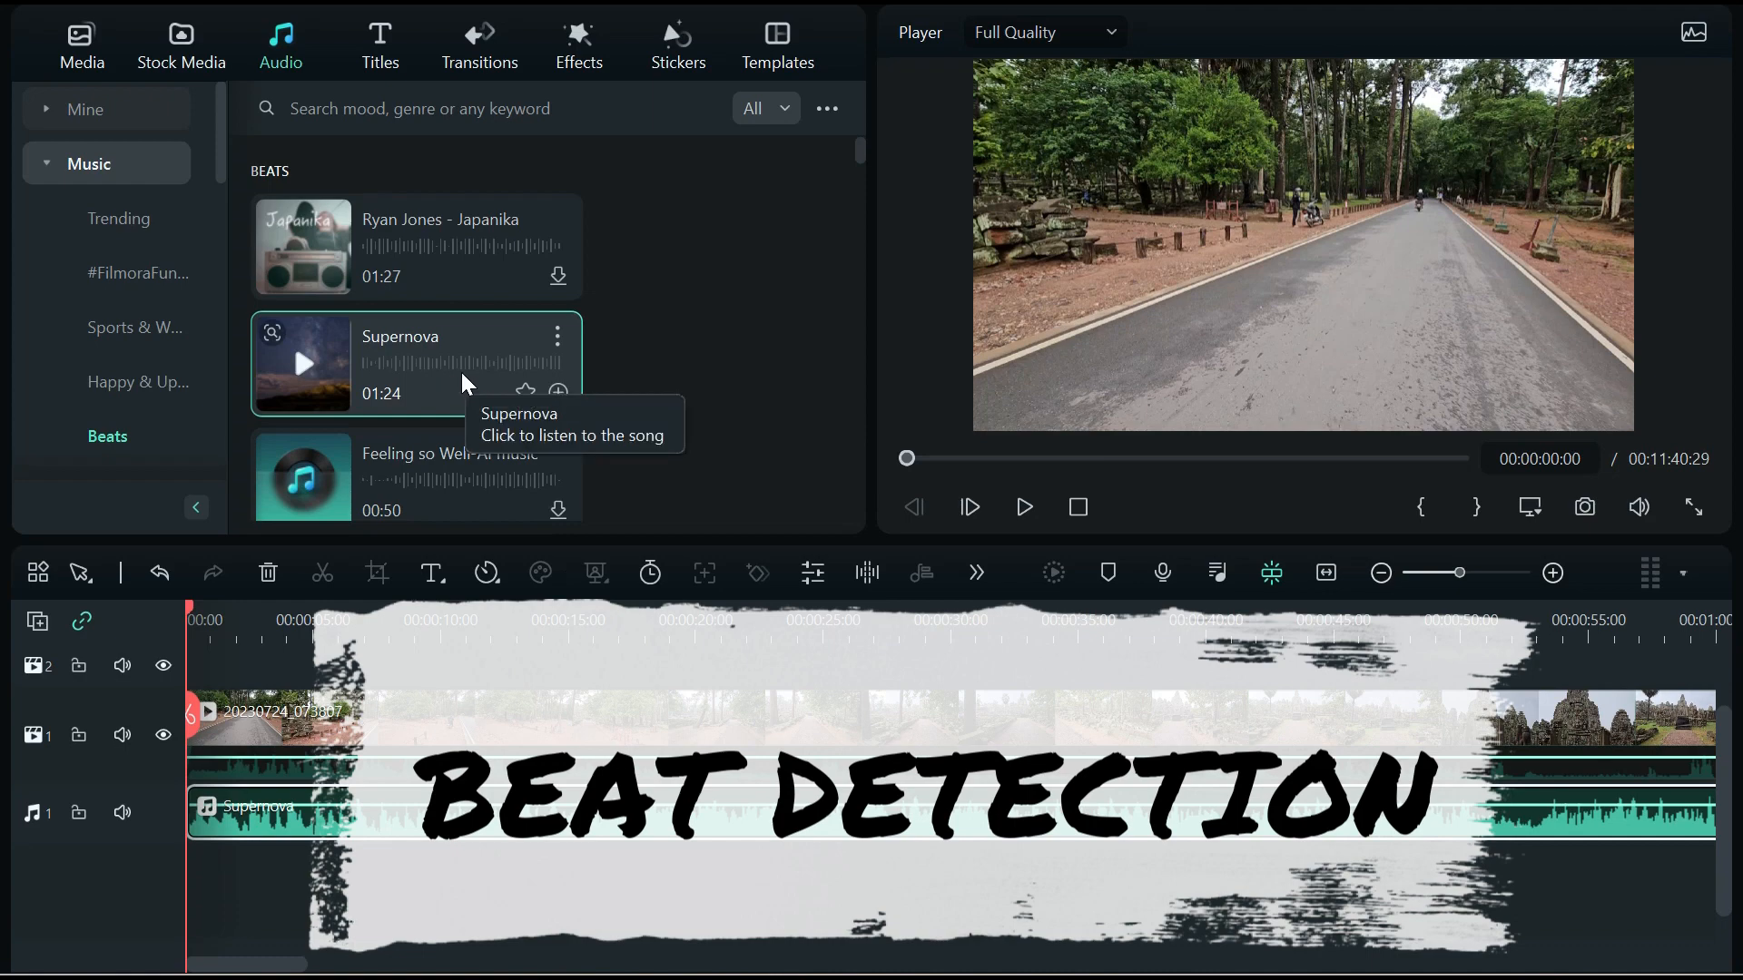
right_click(461, 372)
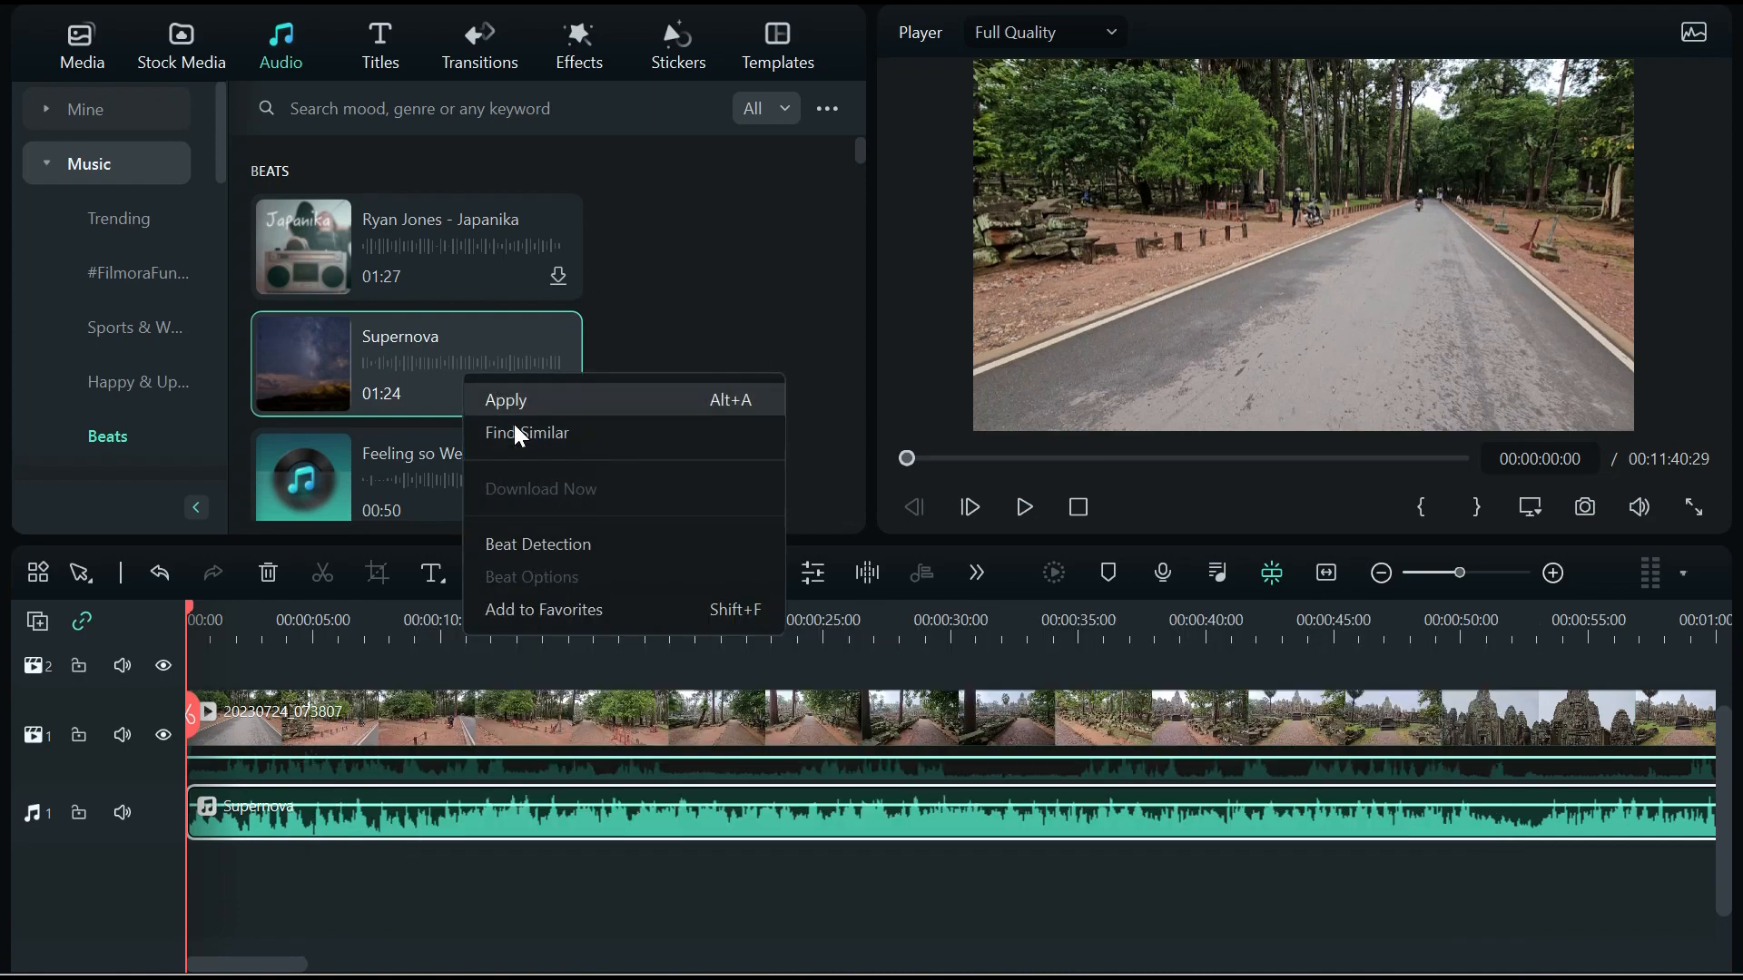
left_click(552, 543)
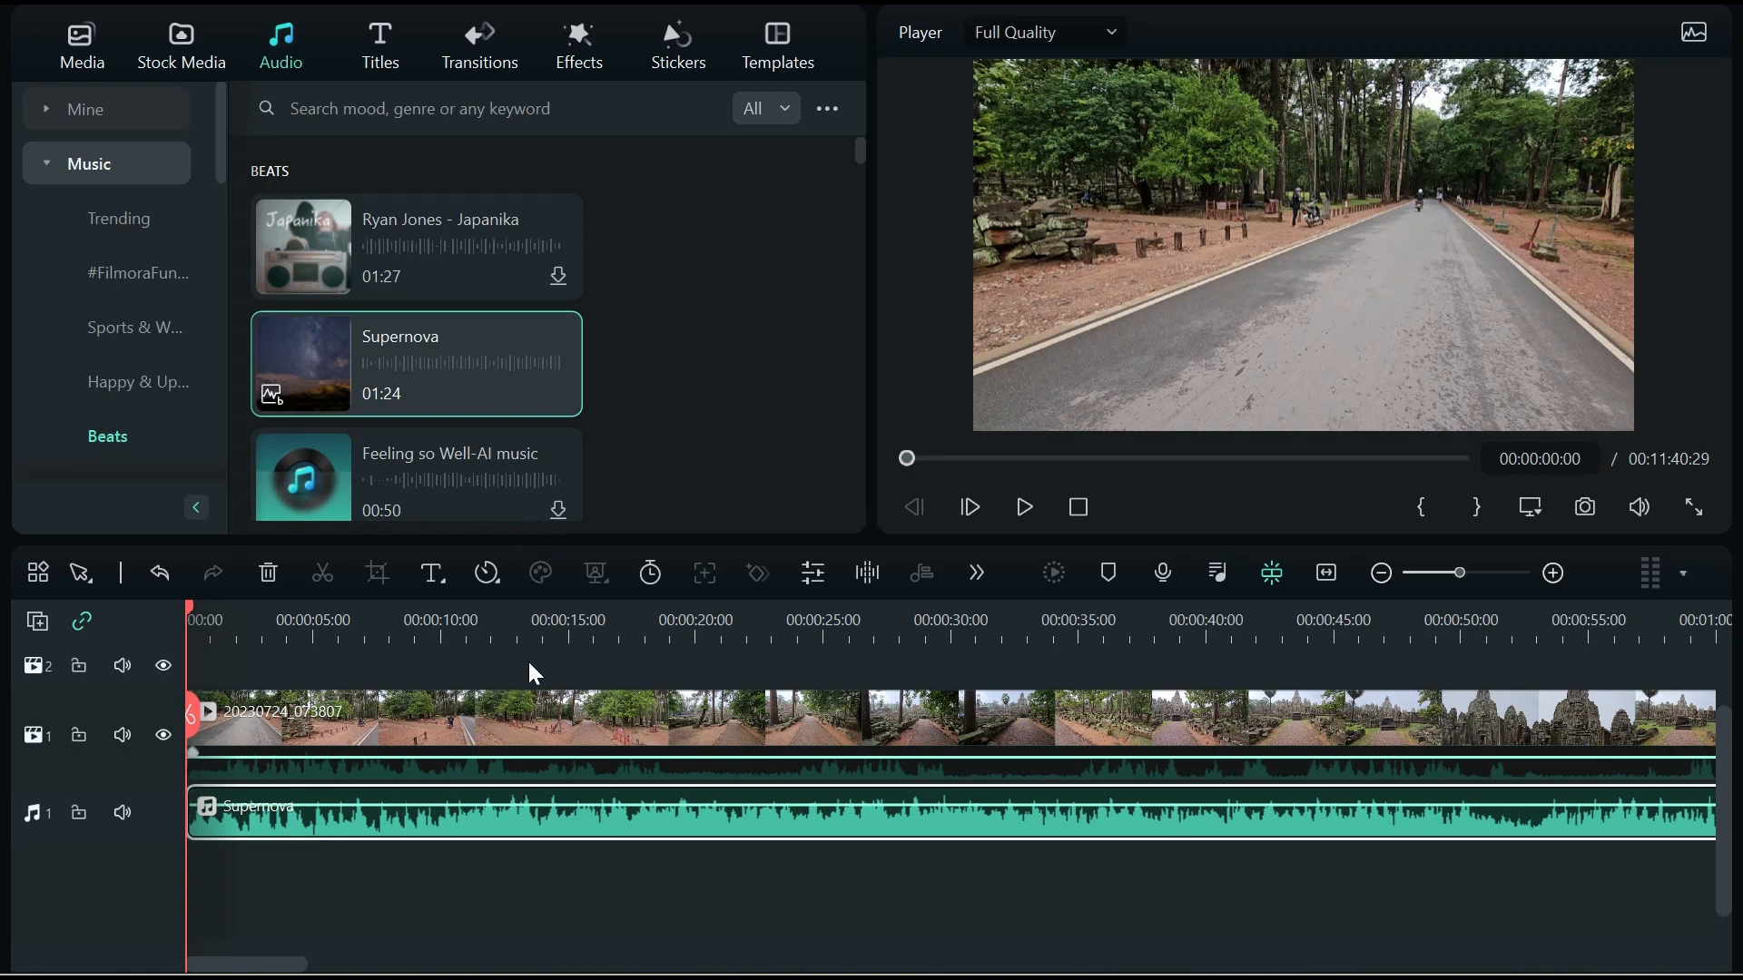
right_click(432, 384)
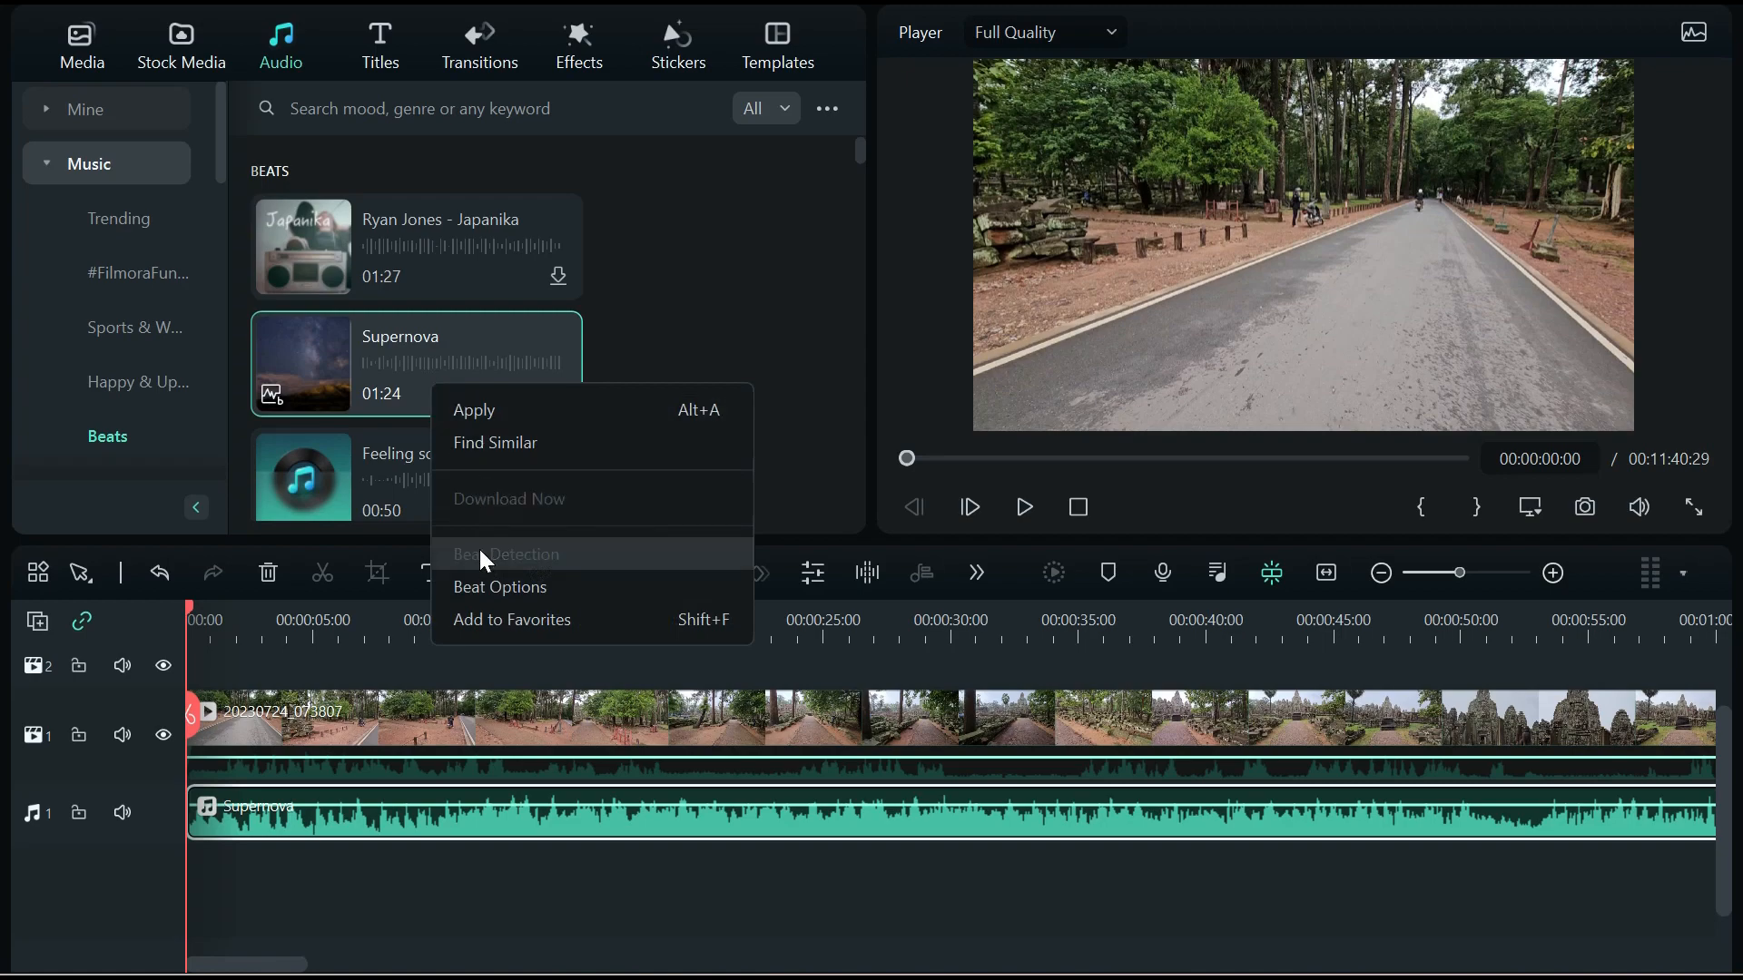
left_click(497, 586)
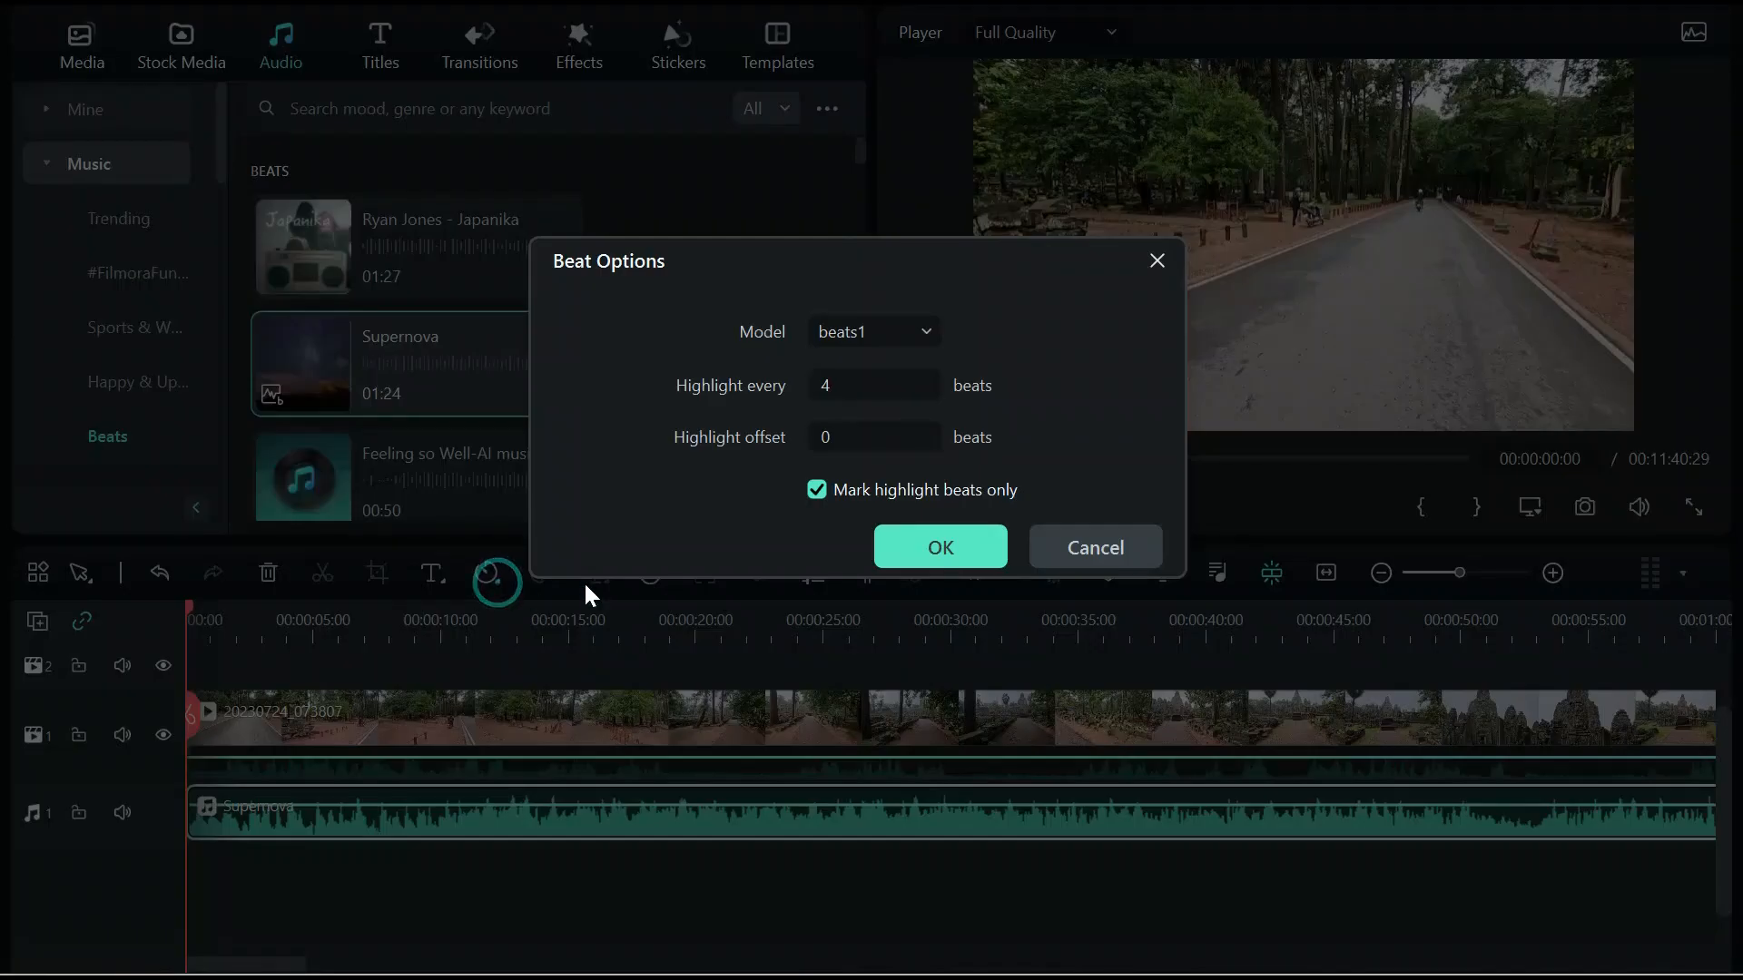
left_click(852, 384)
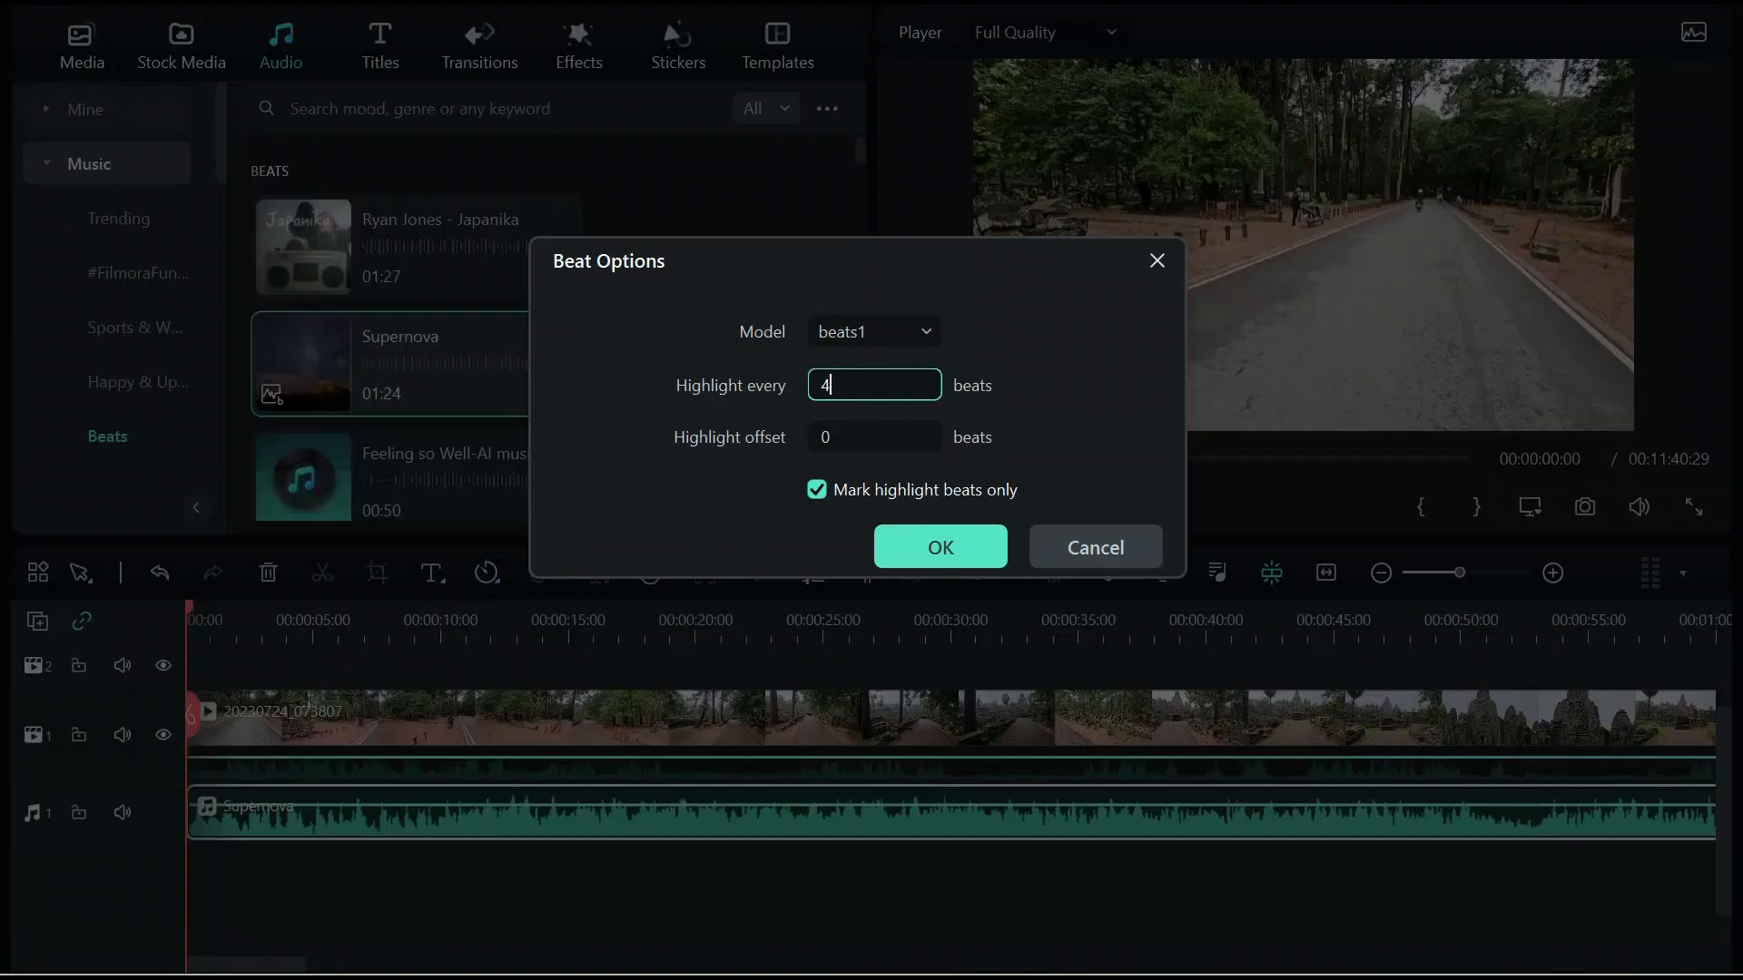
left_click(917, 552)
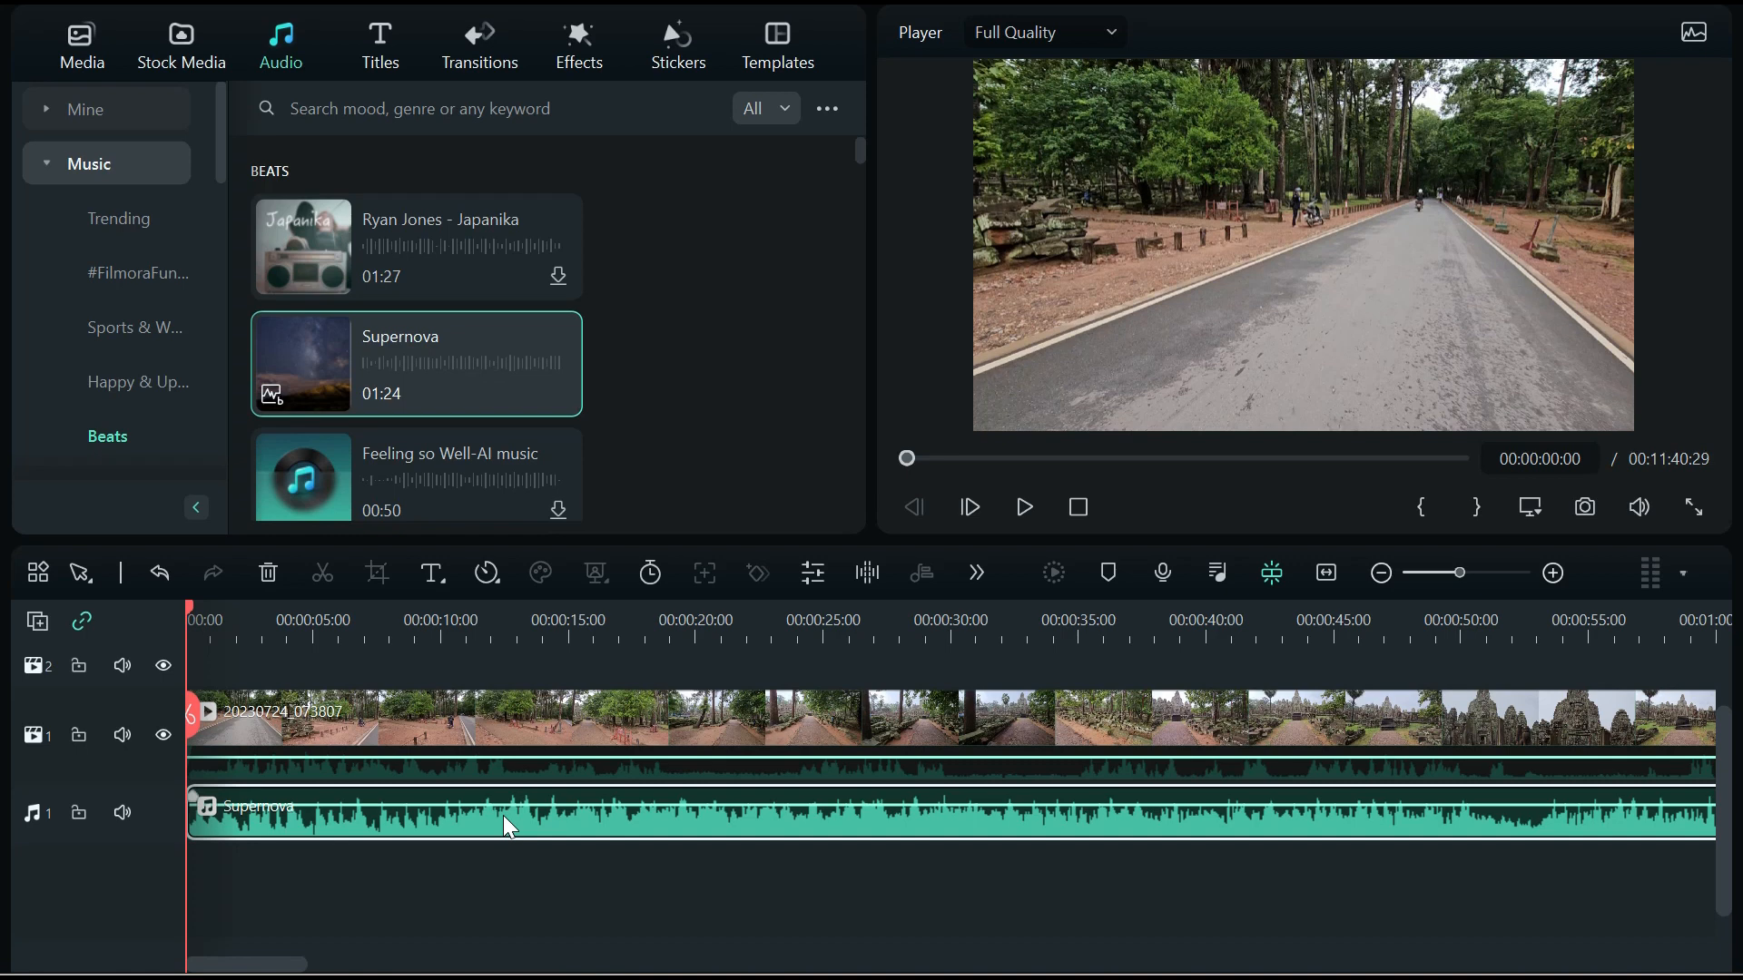
Replace the Supernova clip on audio track 1 with its beat-marked version for a preview, and delete that clip again
key("Delete")
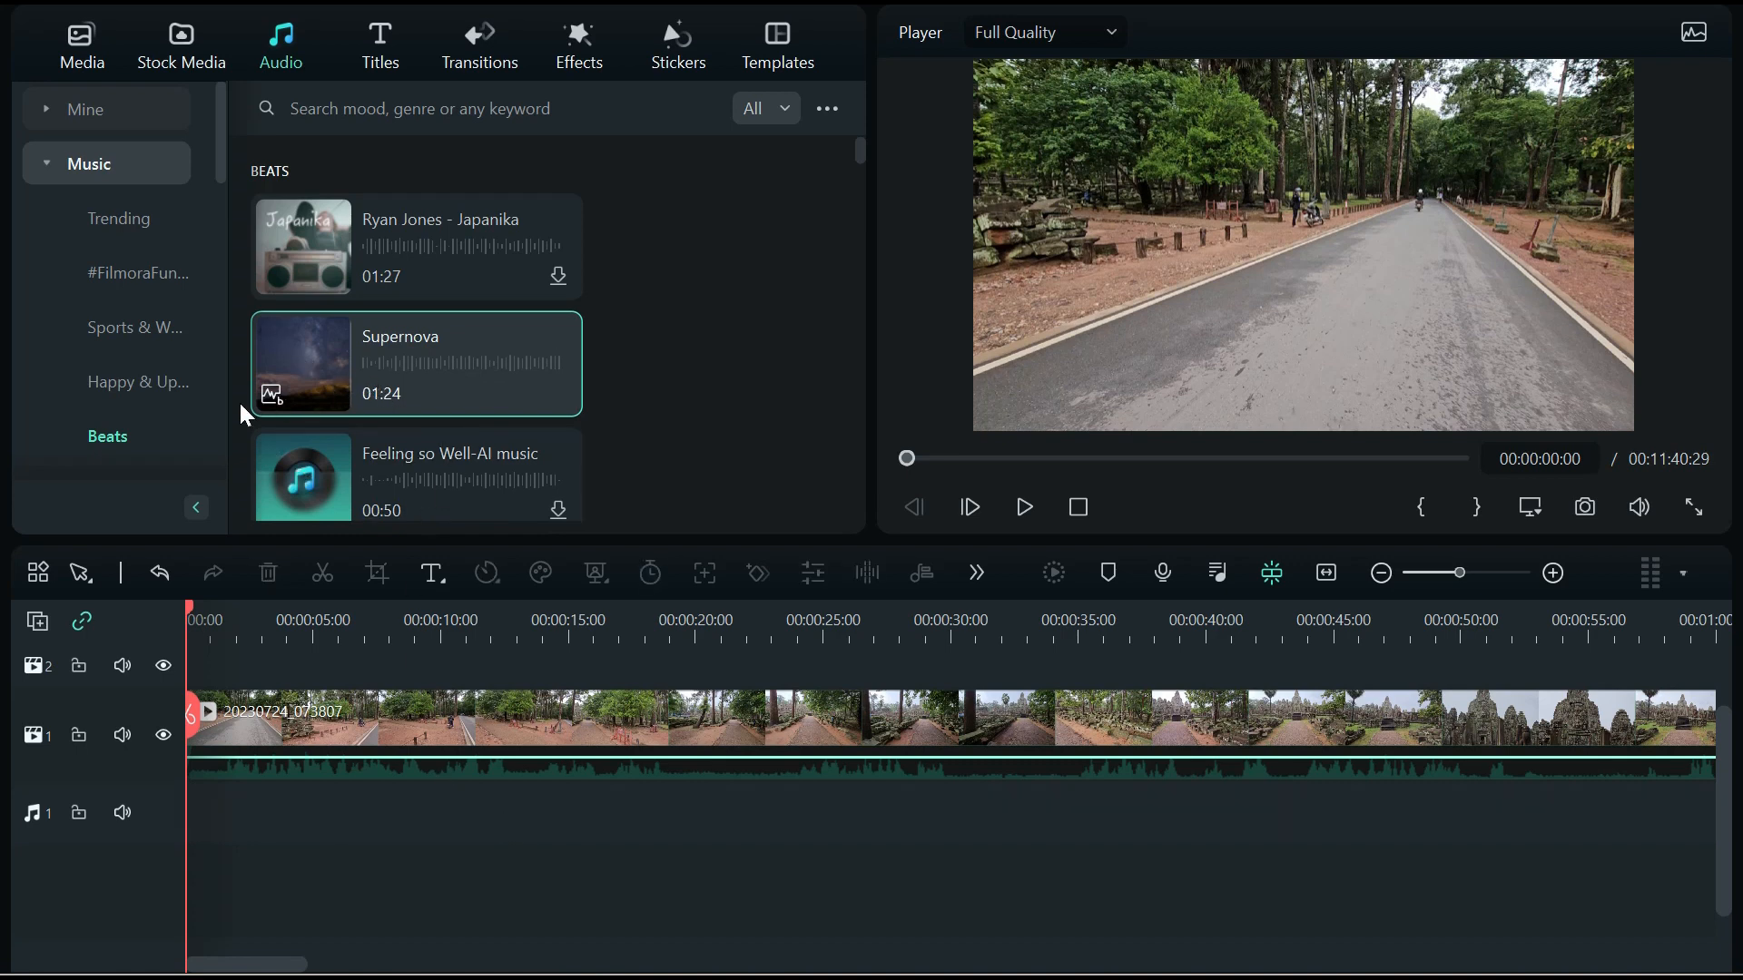
left_click_drag(298, 392, 200, 794)
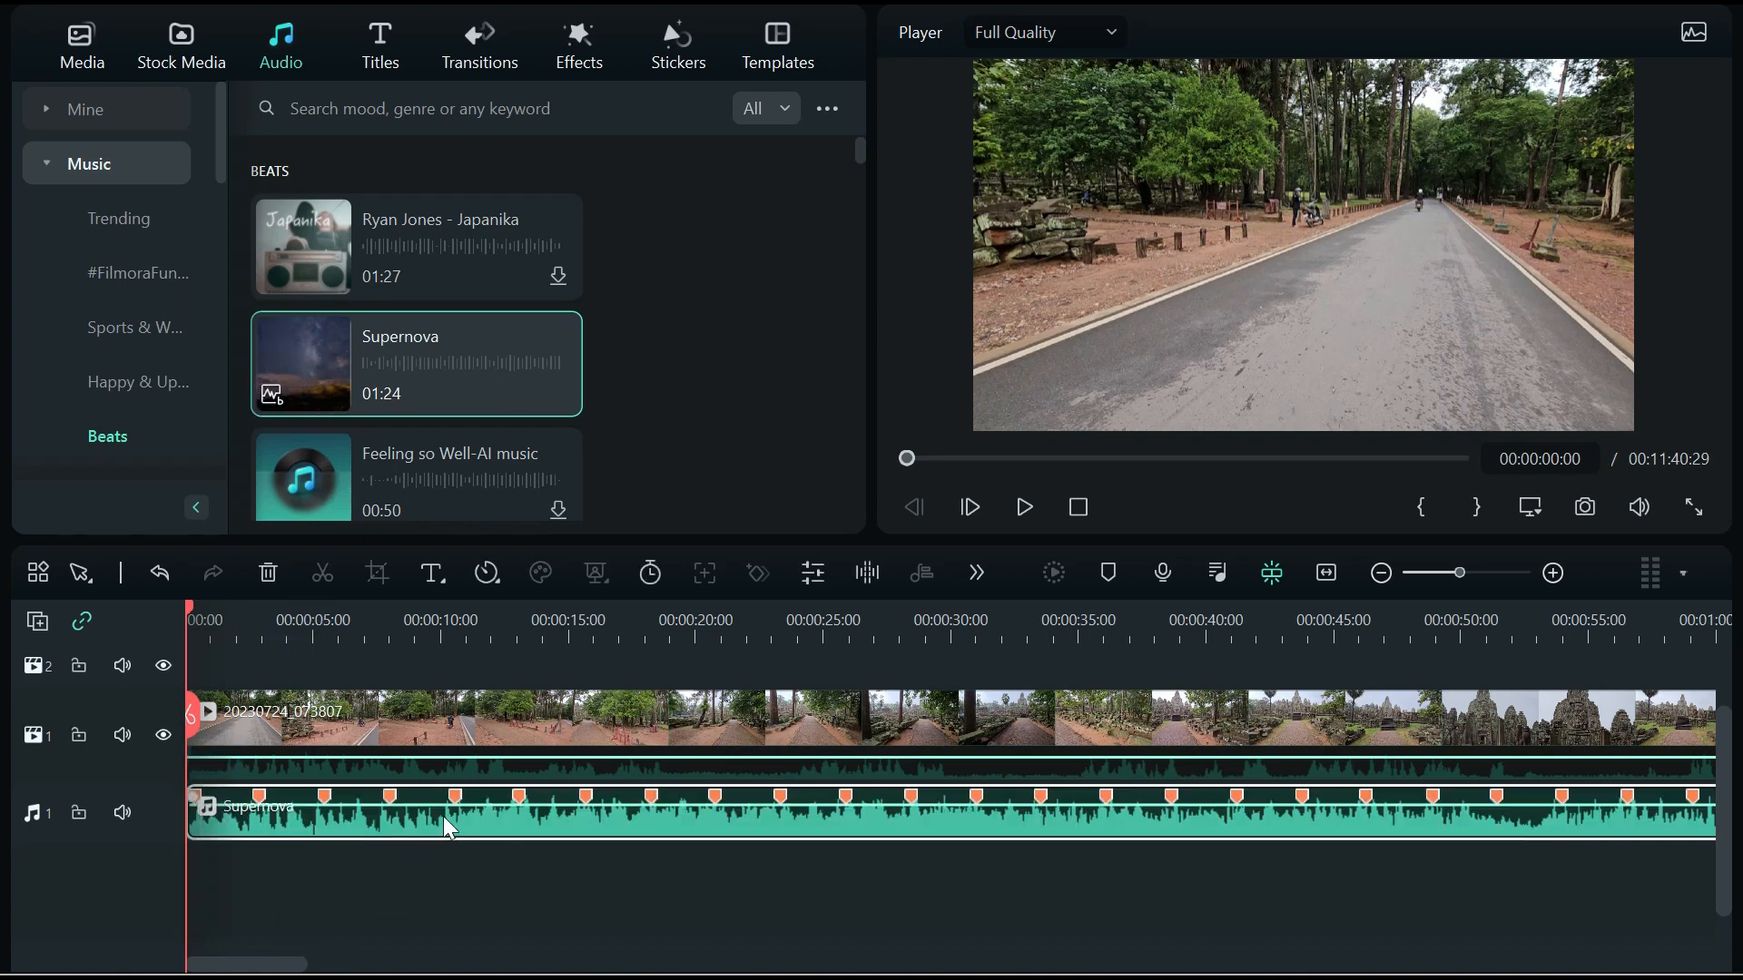
key("space")
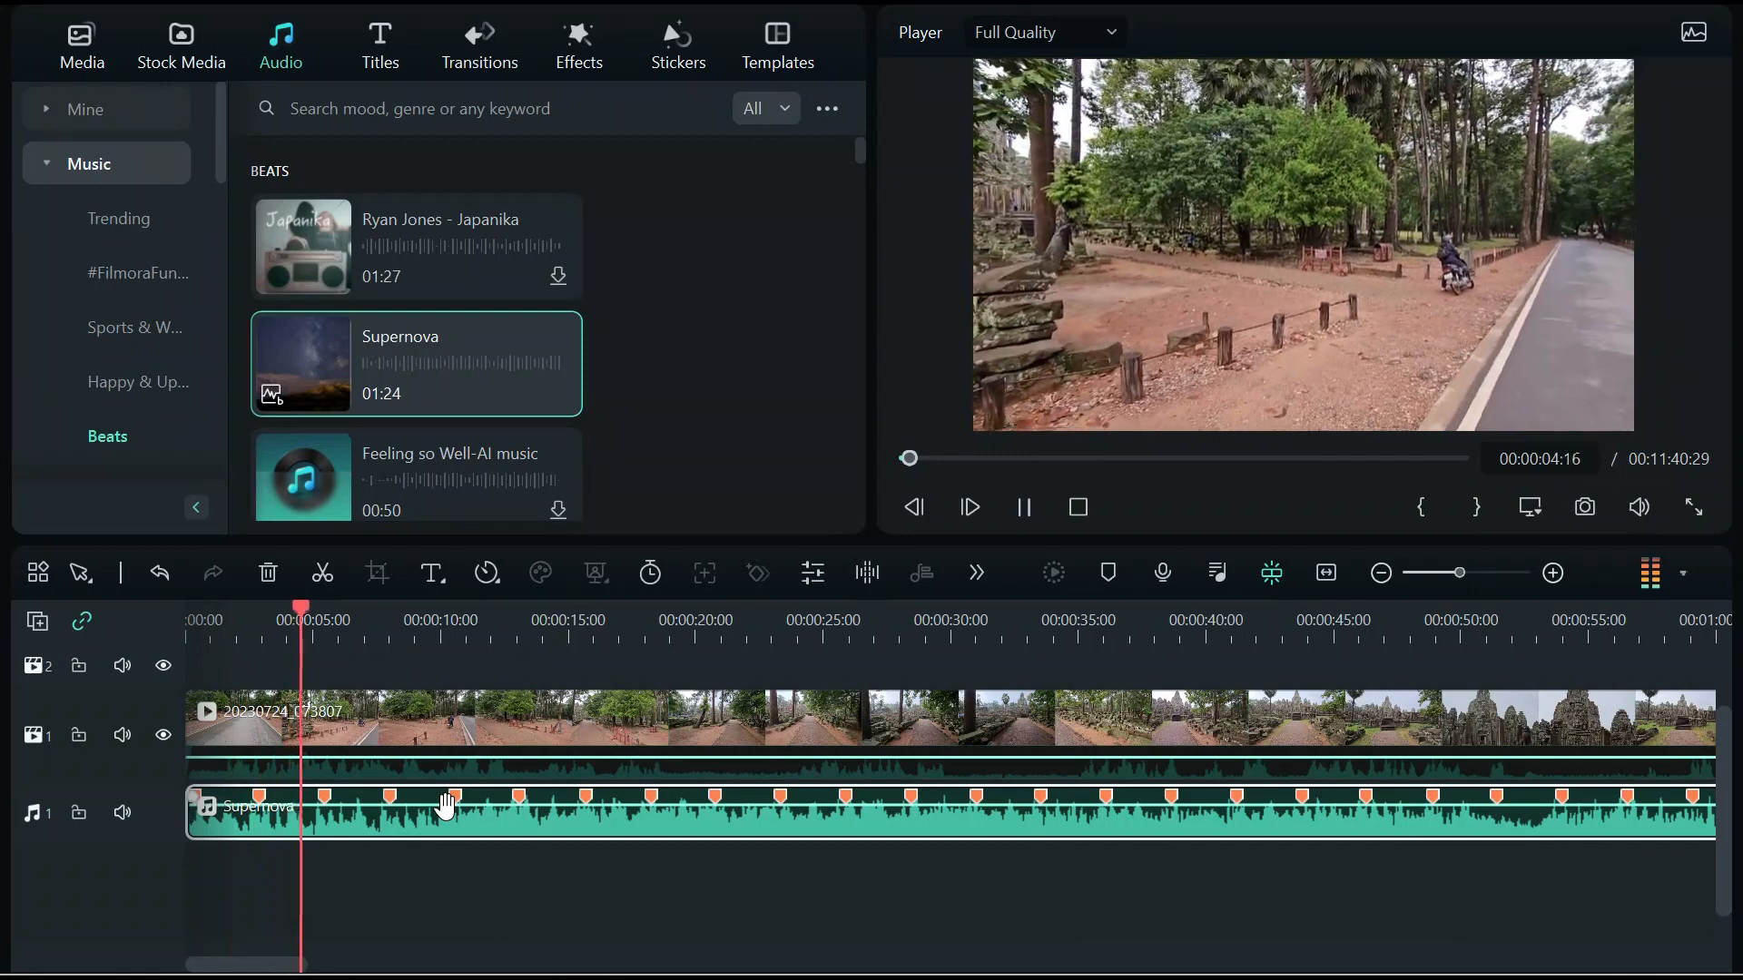
key("space")
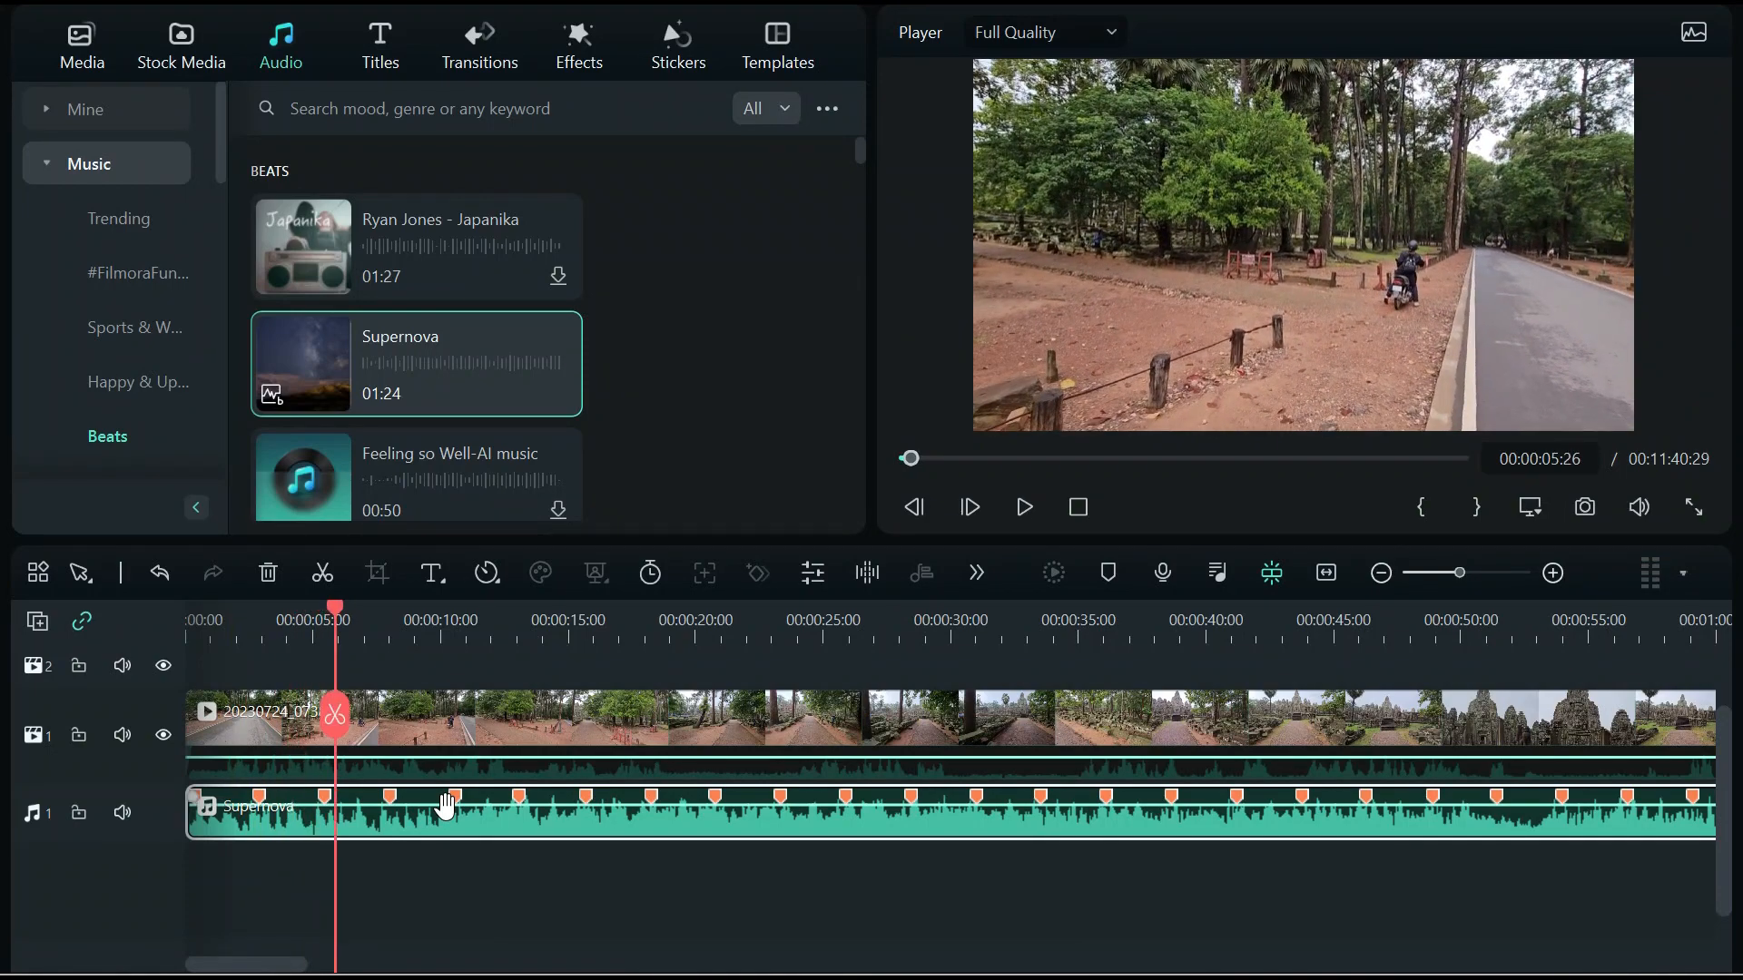
key("Delete")
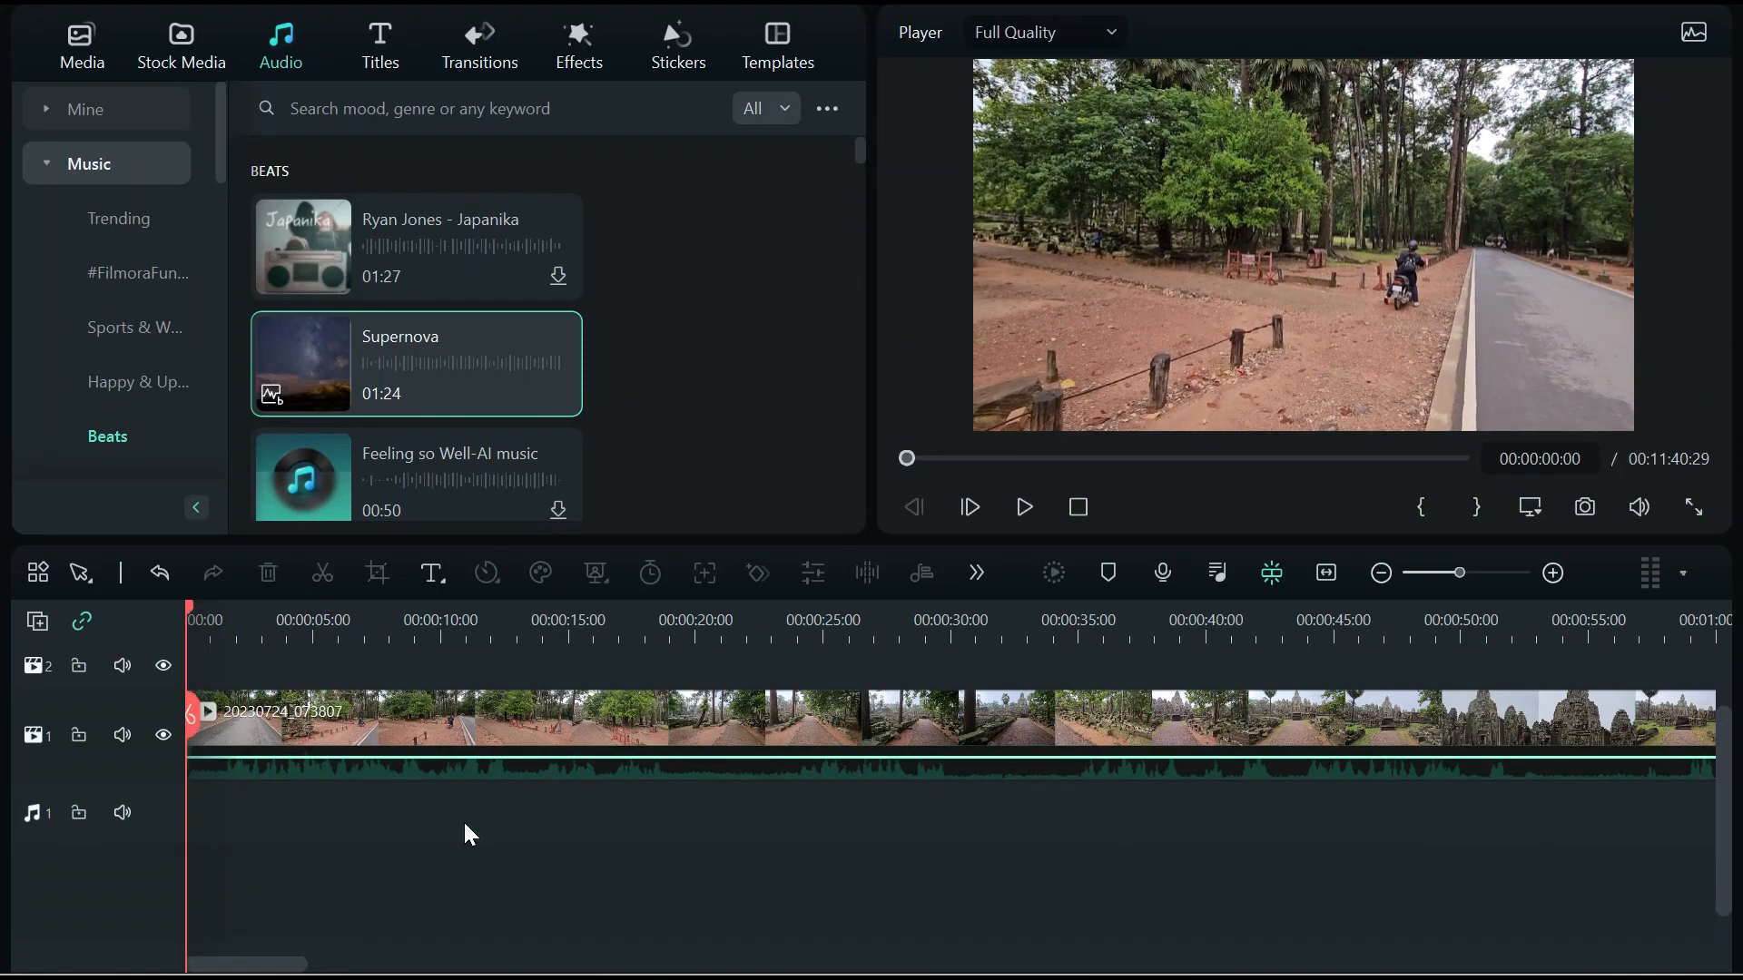
Change Supernova's beat options to highlight every 2 beats
right_click(405, 363)
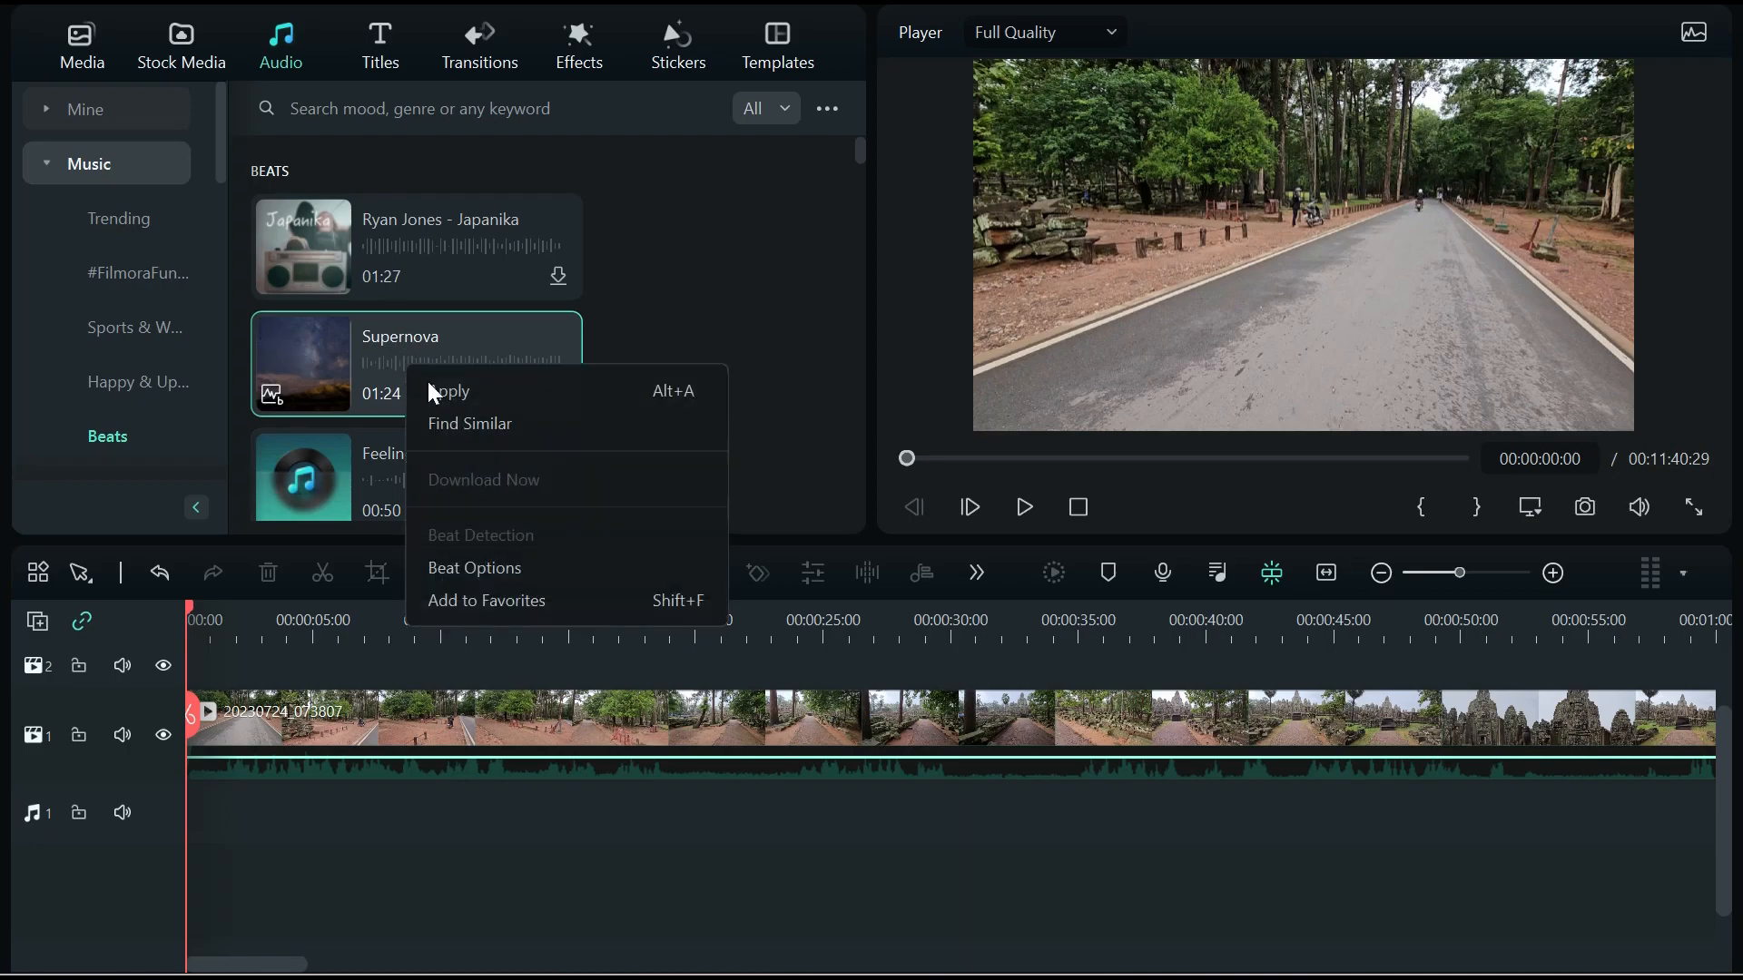
left_click(472, 568)
left_click(856, 380)
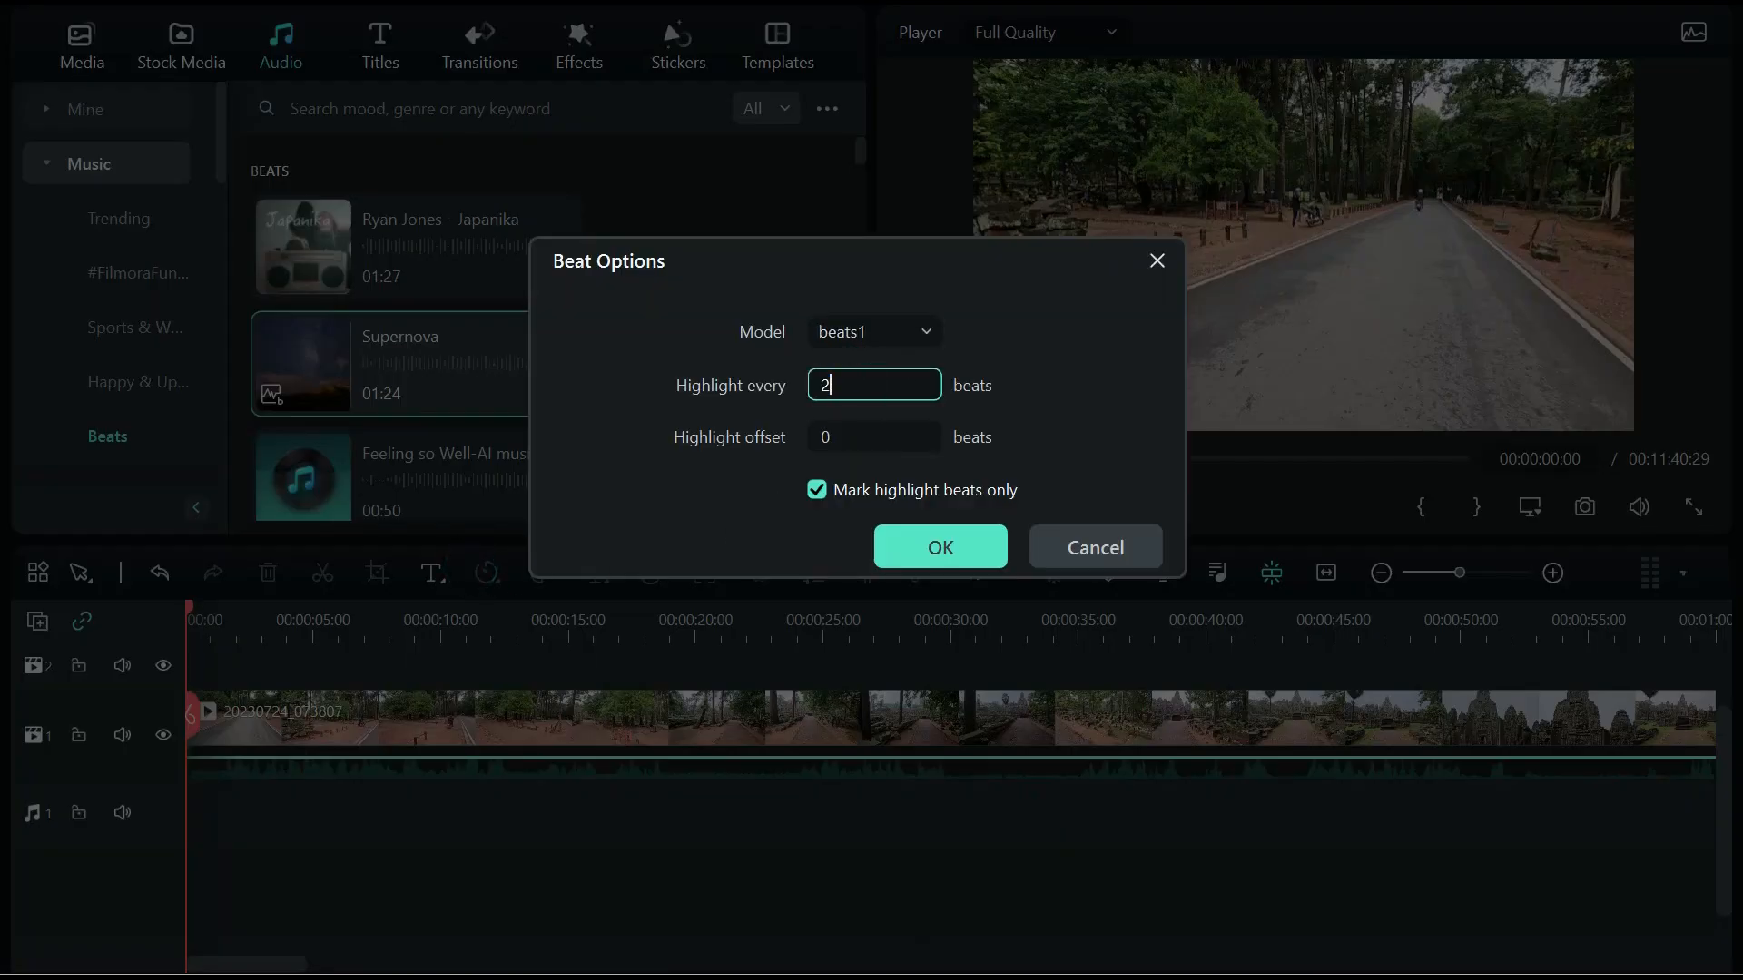
left_click(937, 545)
Place the beat-marked Supernova music at the start of audio track 1 and preview the first two seconds
left_click_drag(456, 381, 196, 799)
key("space")
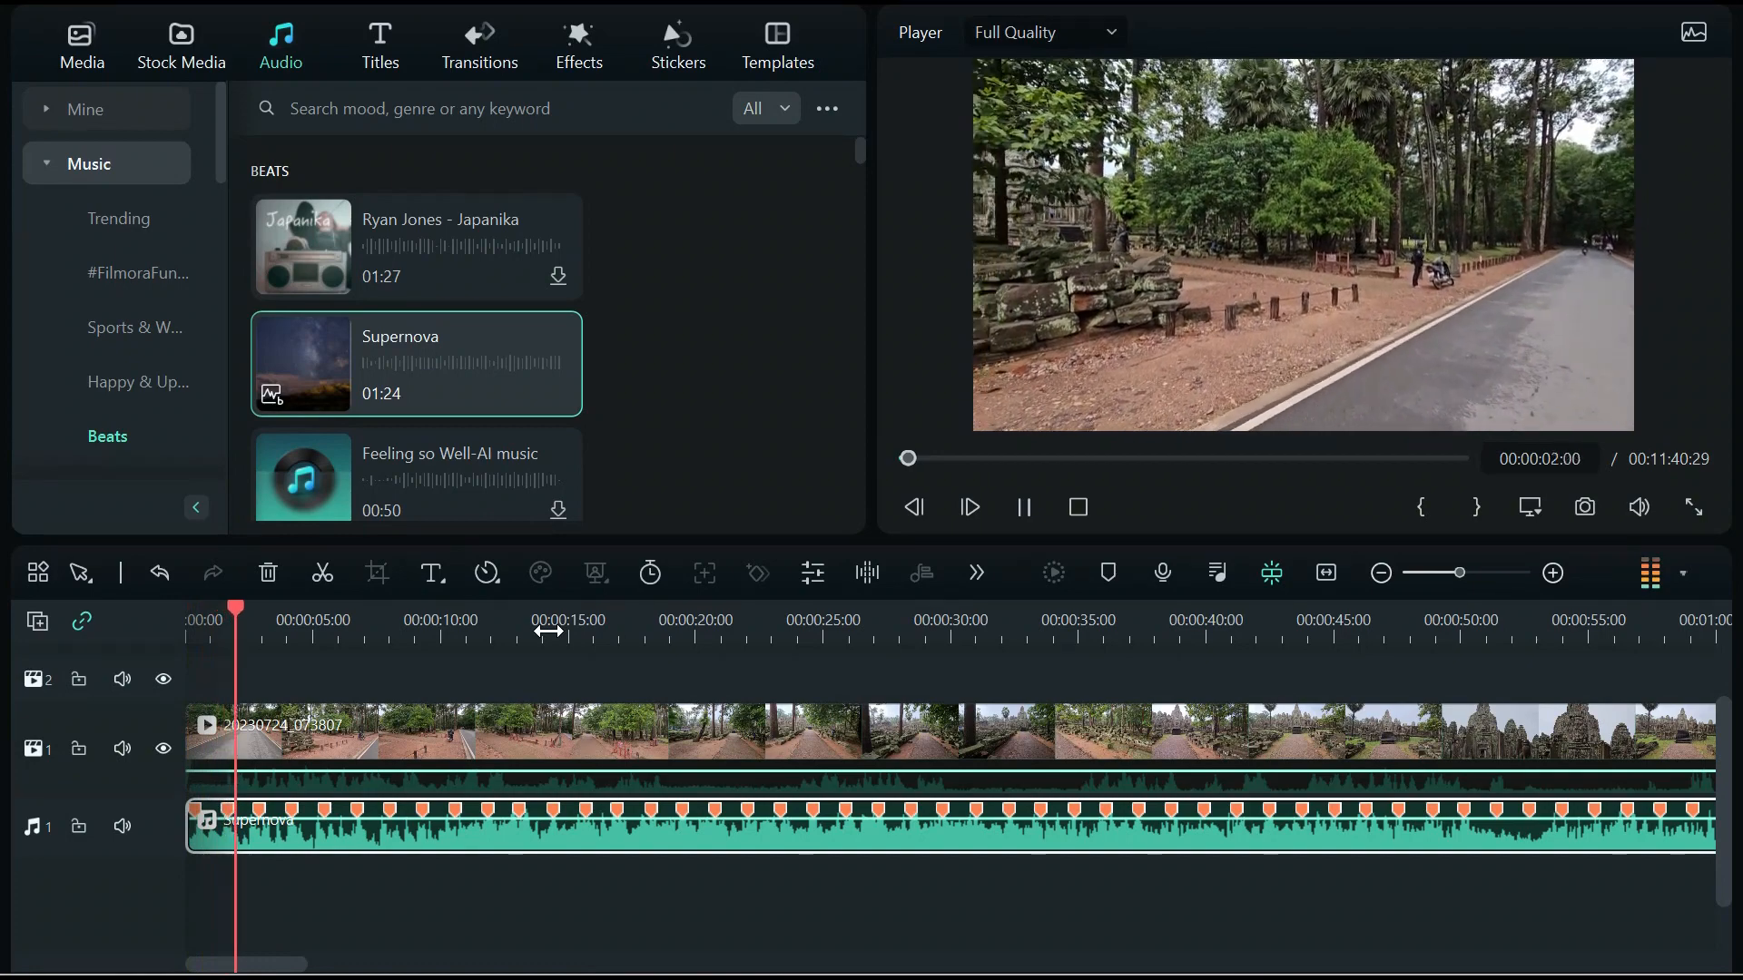
key("space")
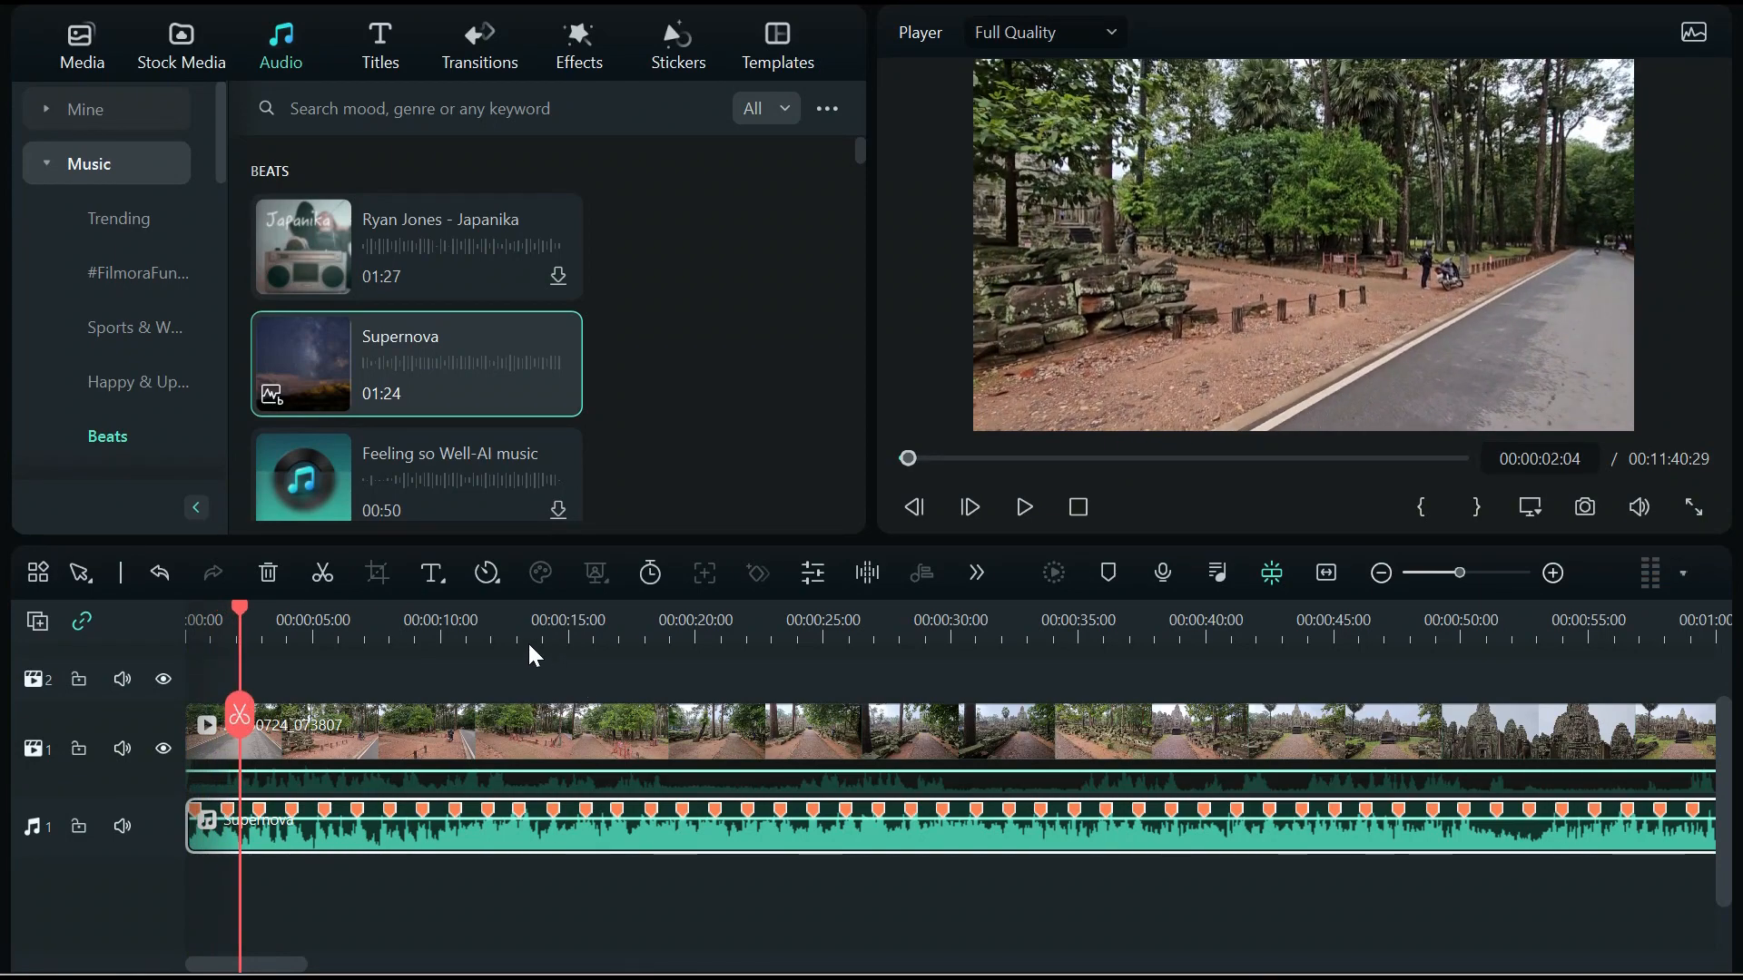
Lock audio track 1 and split the video clip at the Supernova beat marker at 00:00:02:27
left_click_drag(548, 628, 650, 619)
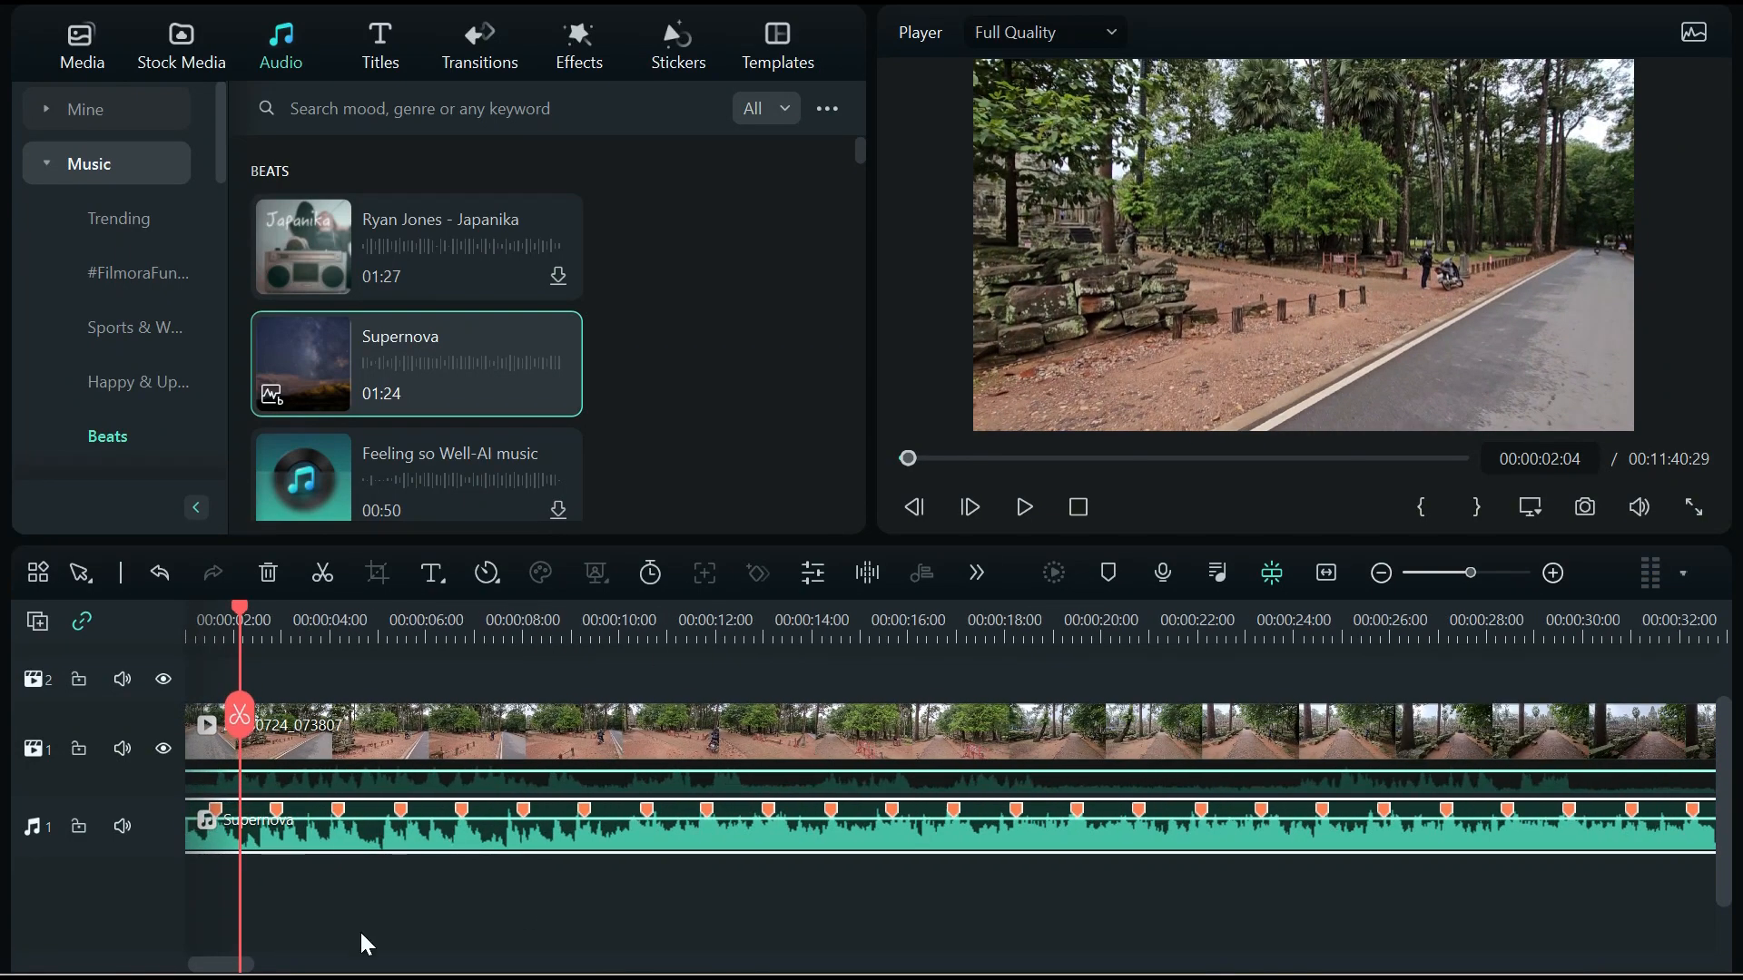
left_click_drag(220, 962, 155, 968)
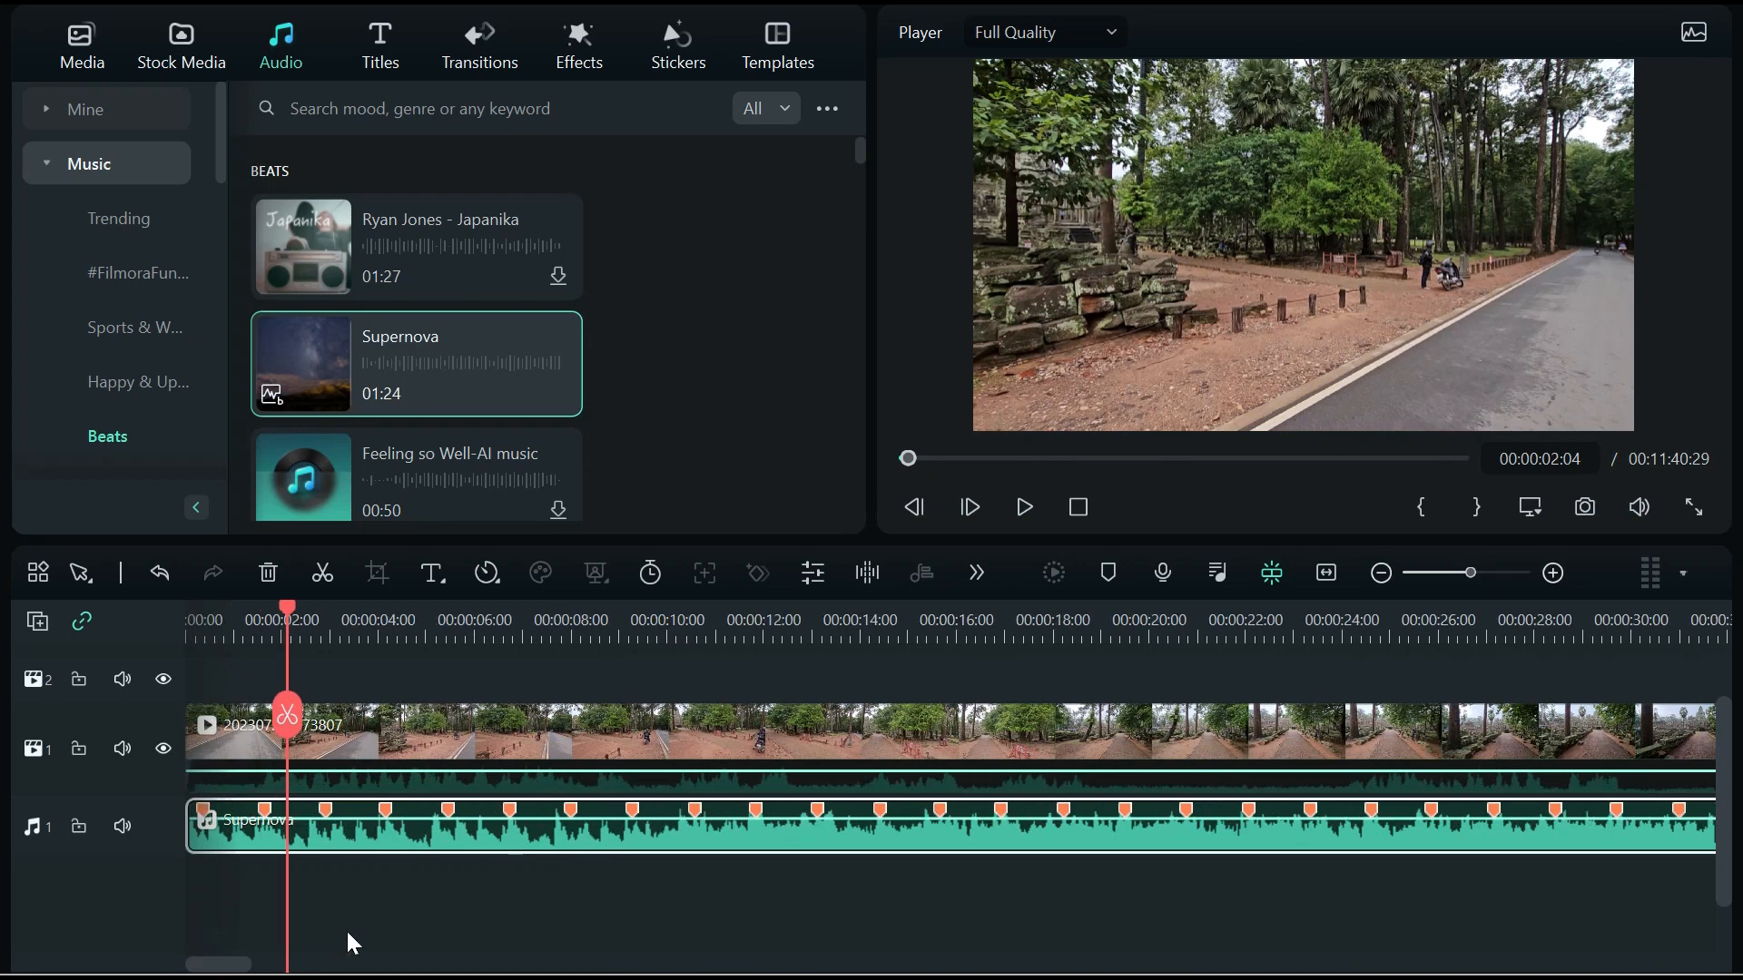
left_click(270, 630)
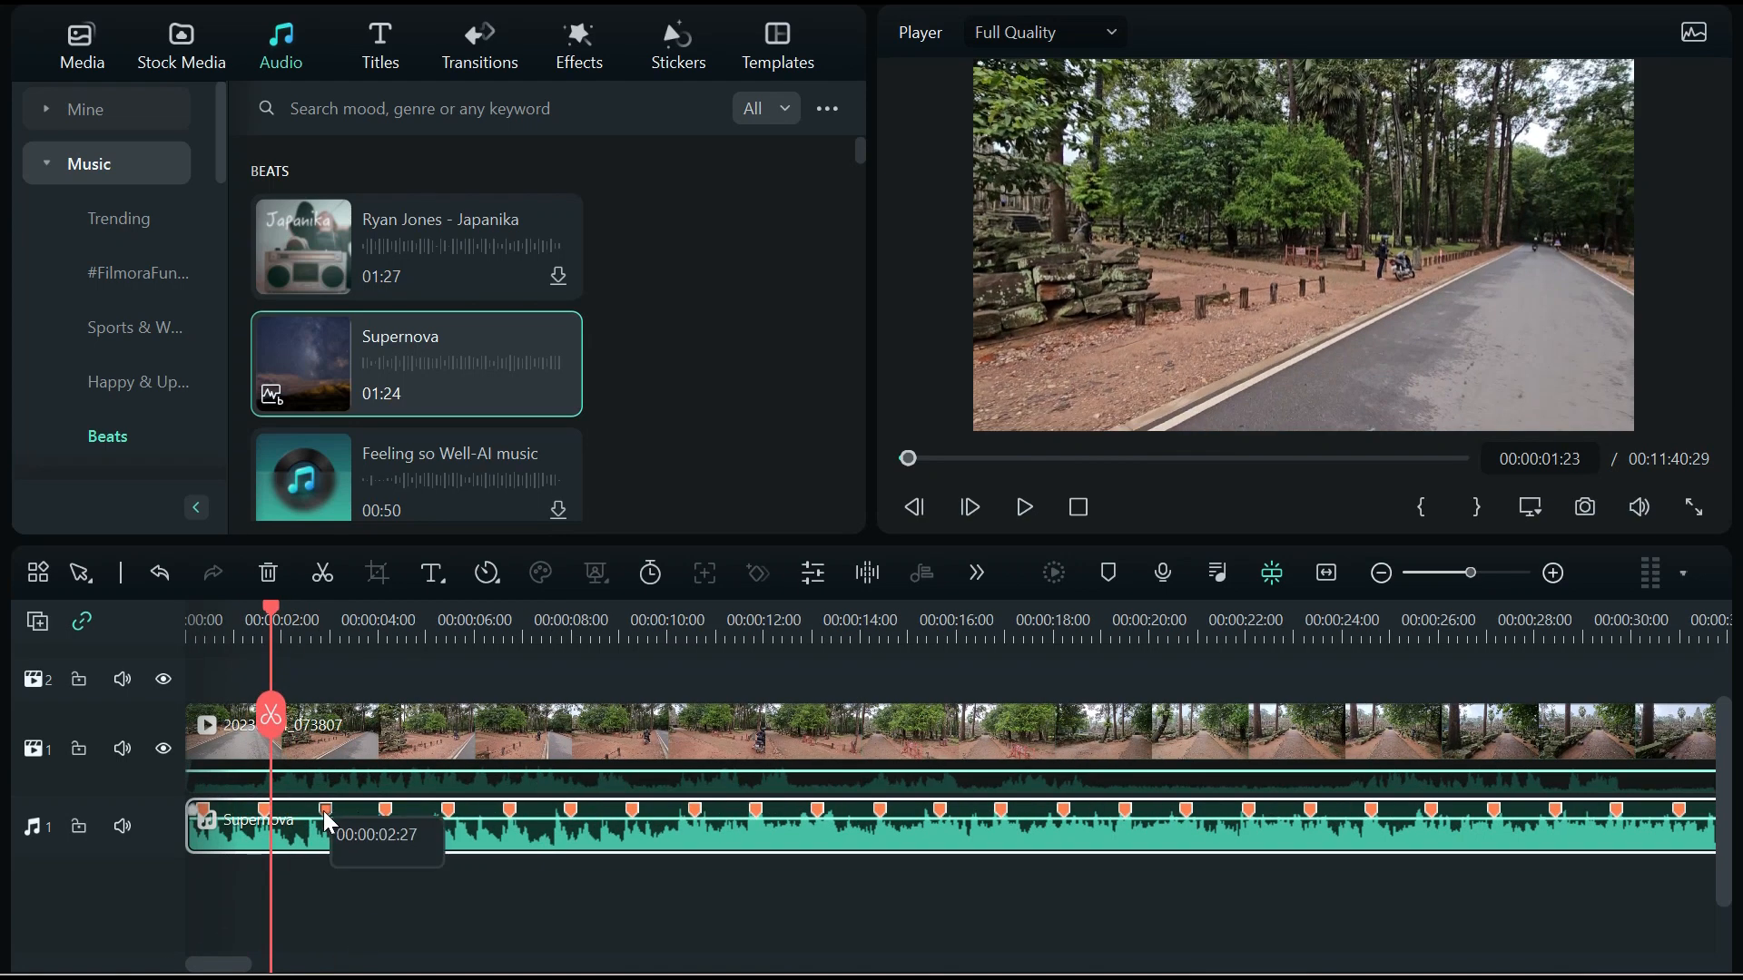
left_click(323, 810)
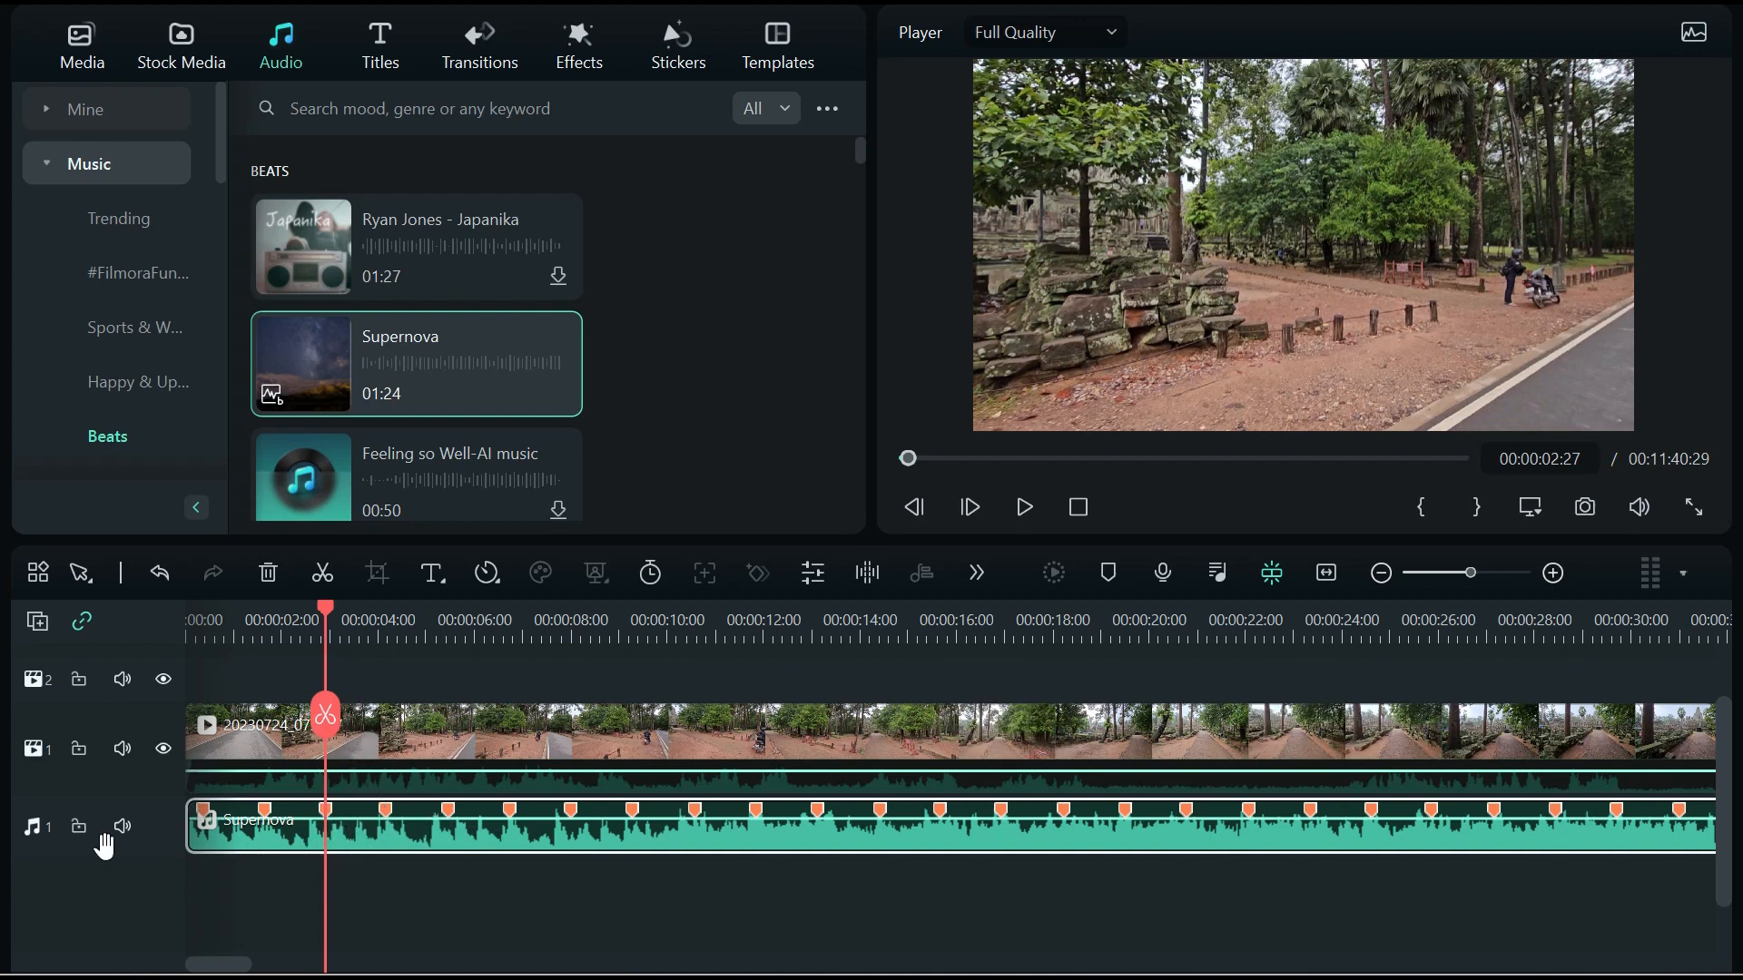
left_click(76, 829)
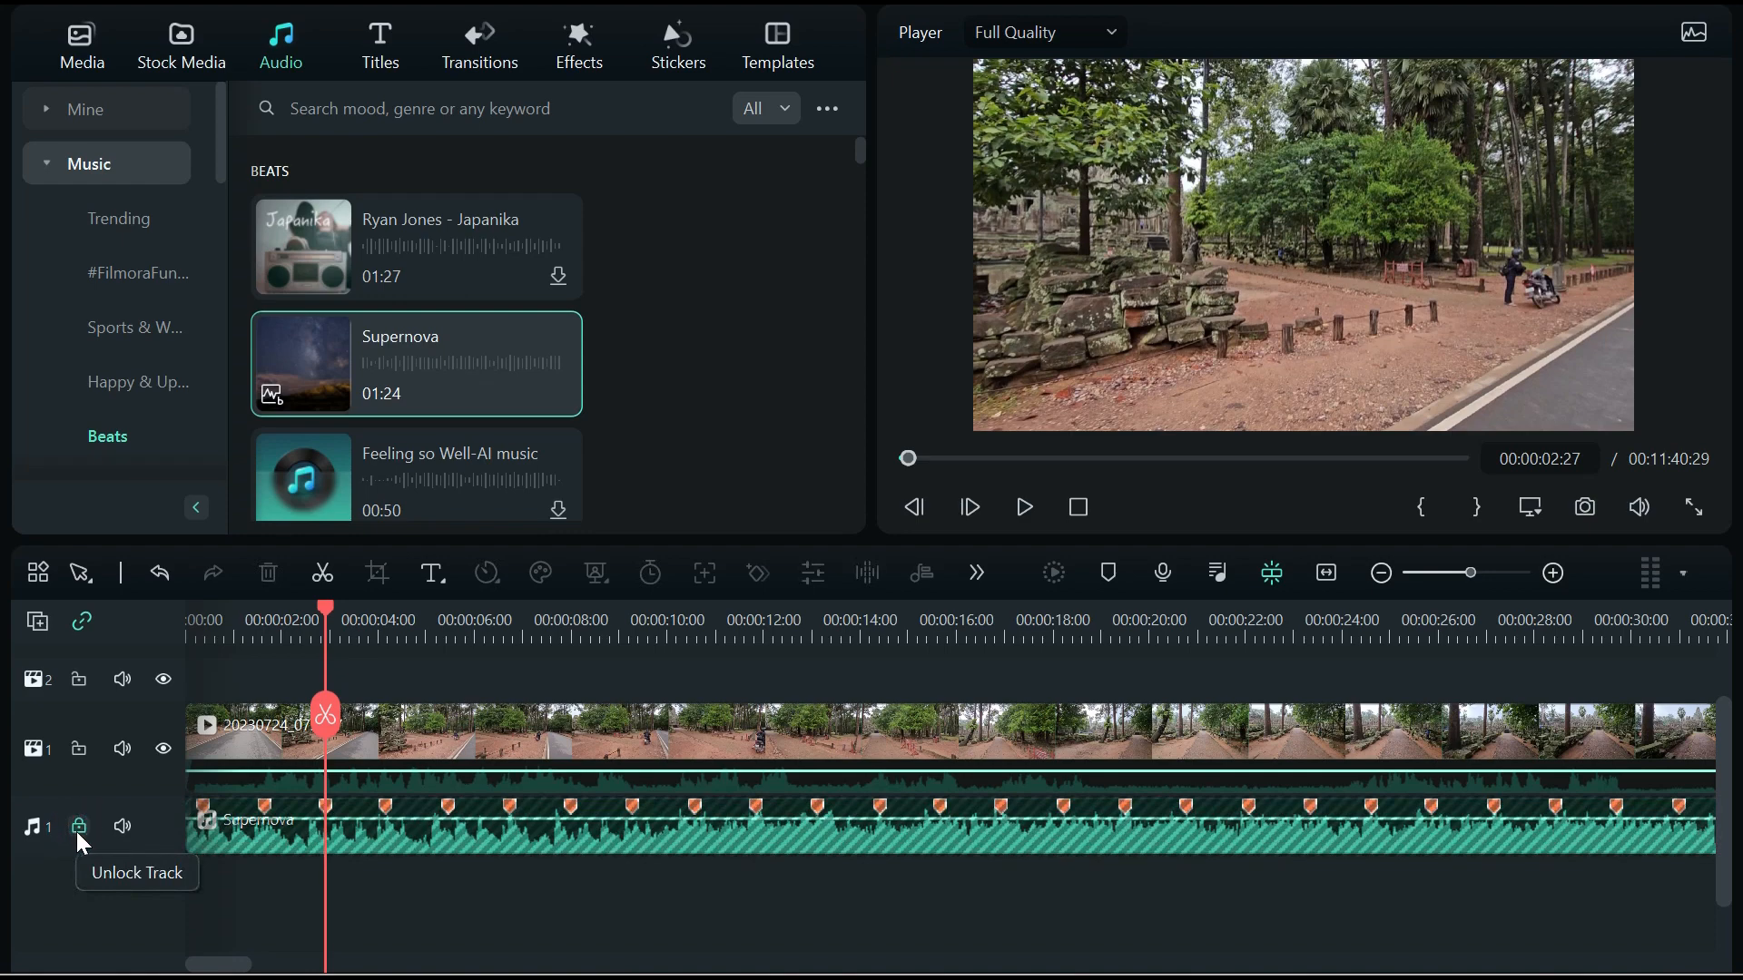
left_click(325, 717)
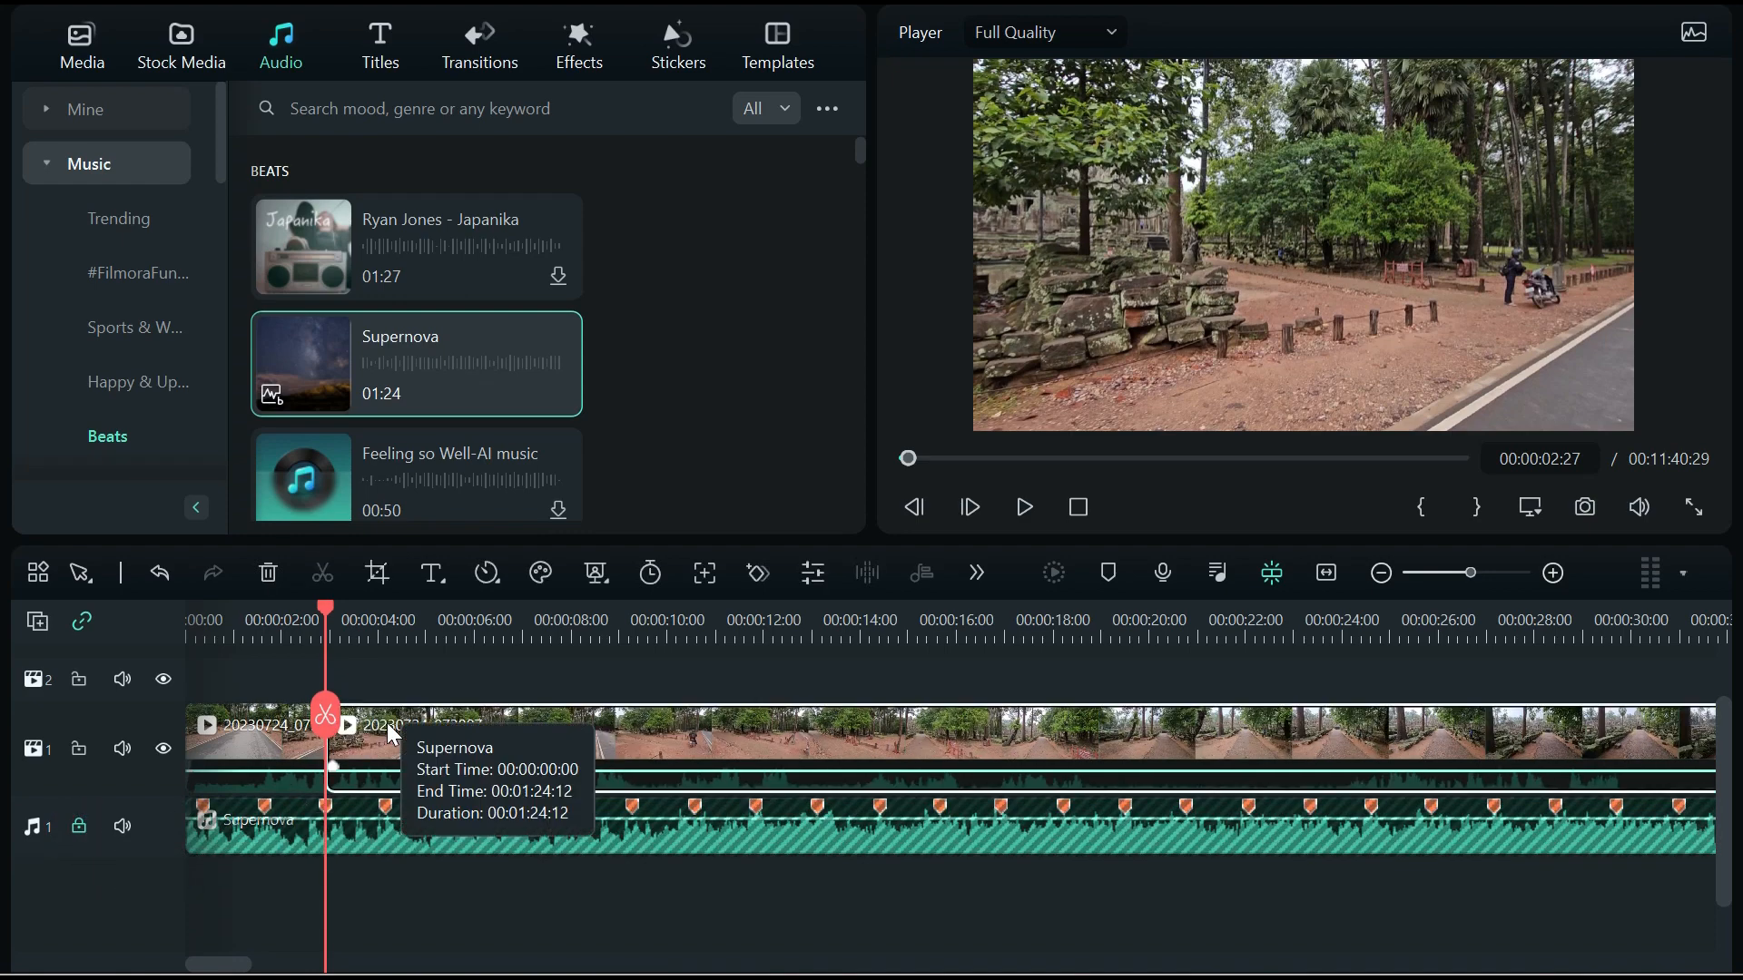
Split the video clip at the beat marker near 00:00:17:02 and ripple-delete the segment between 00:00:02:27 and that cut
left_click_drag(327, 606, 1008, 603)
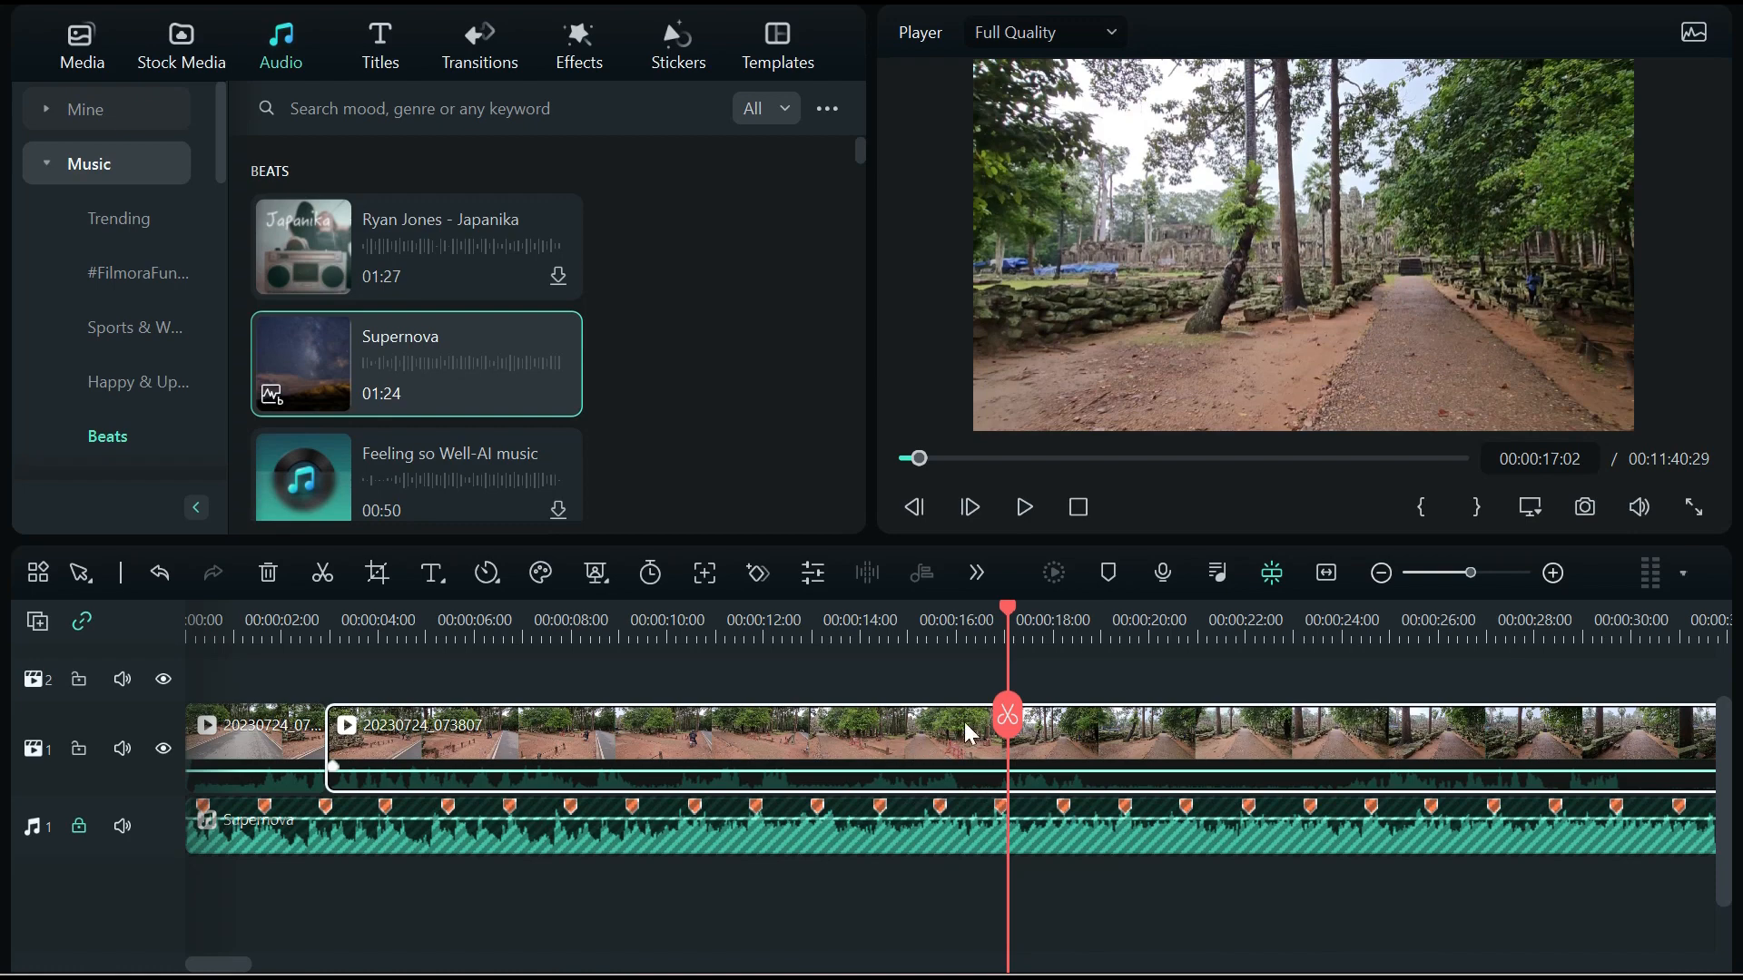
left_click(1002, 712)
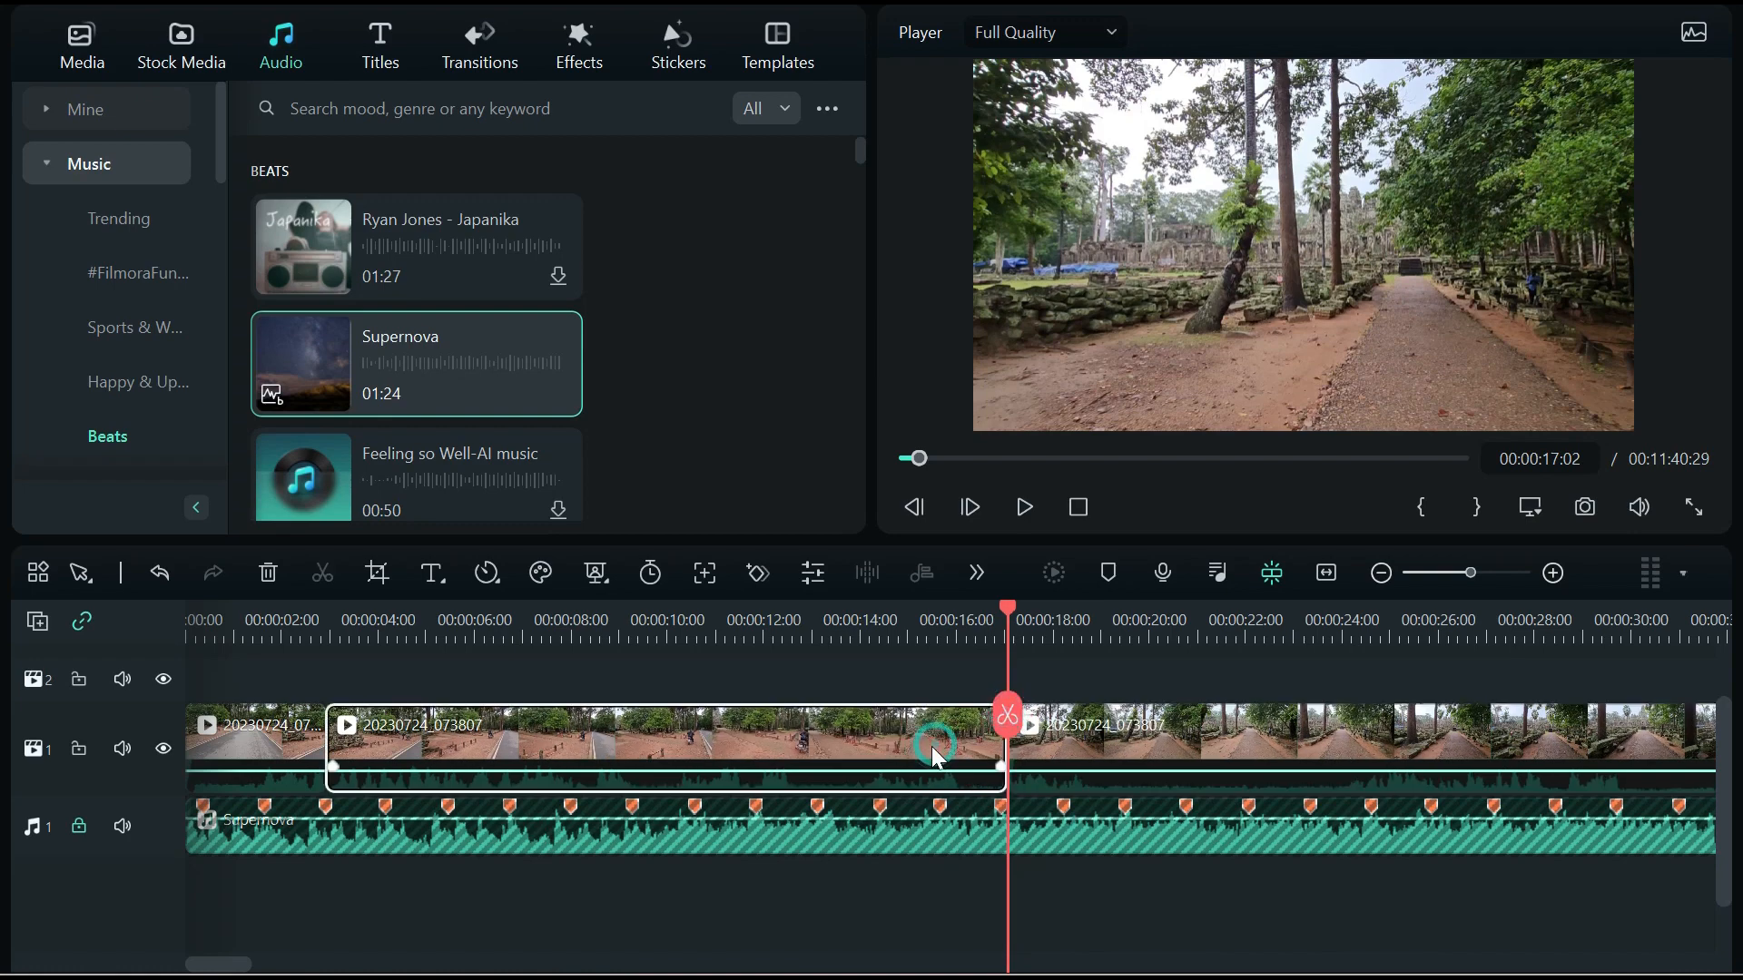
key("Delete")
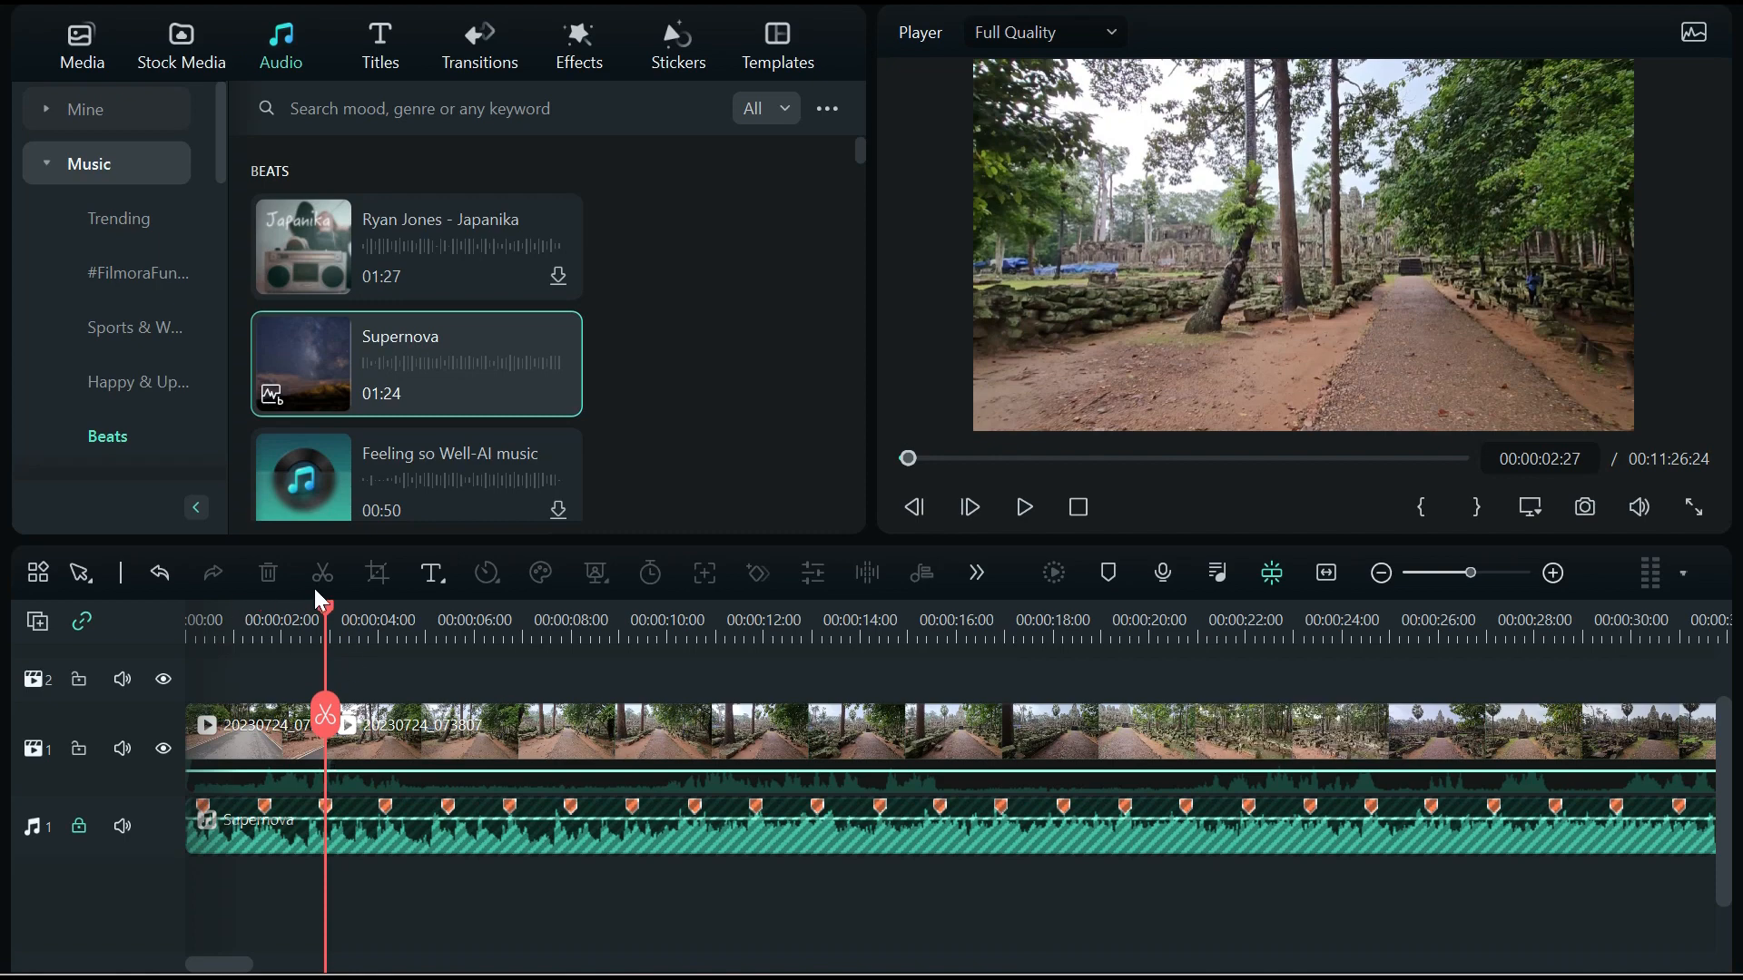
Split the video at the beat marker at 00:00:05:14 and again at 00:00:29:19, and delete the segment between the two cuts
left_click_drag(324, 602, 1612, 542)
left_click(453, 716)
left_click(1613, 715)
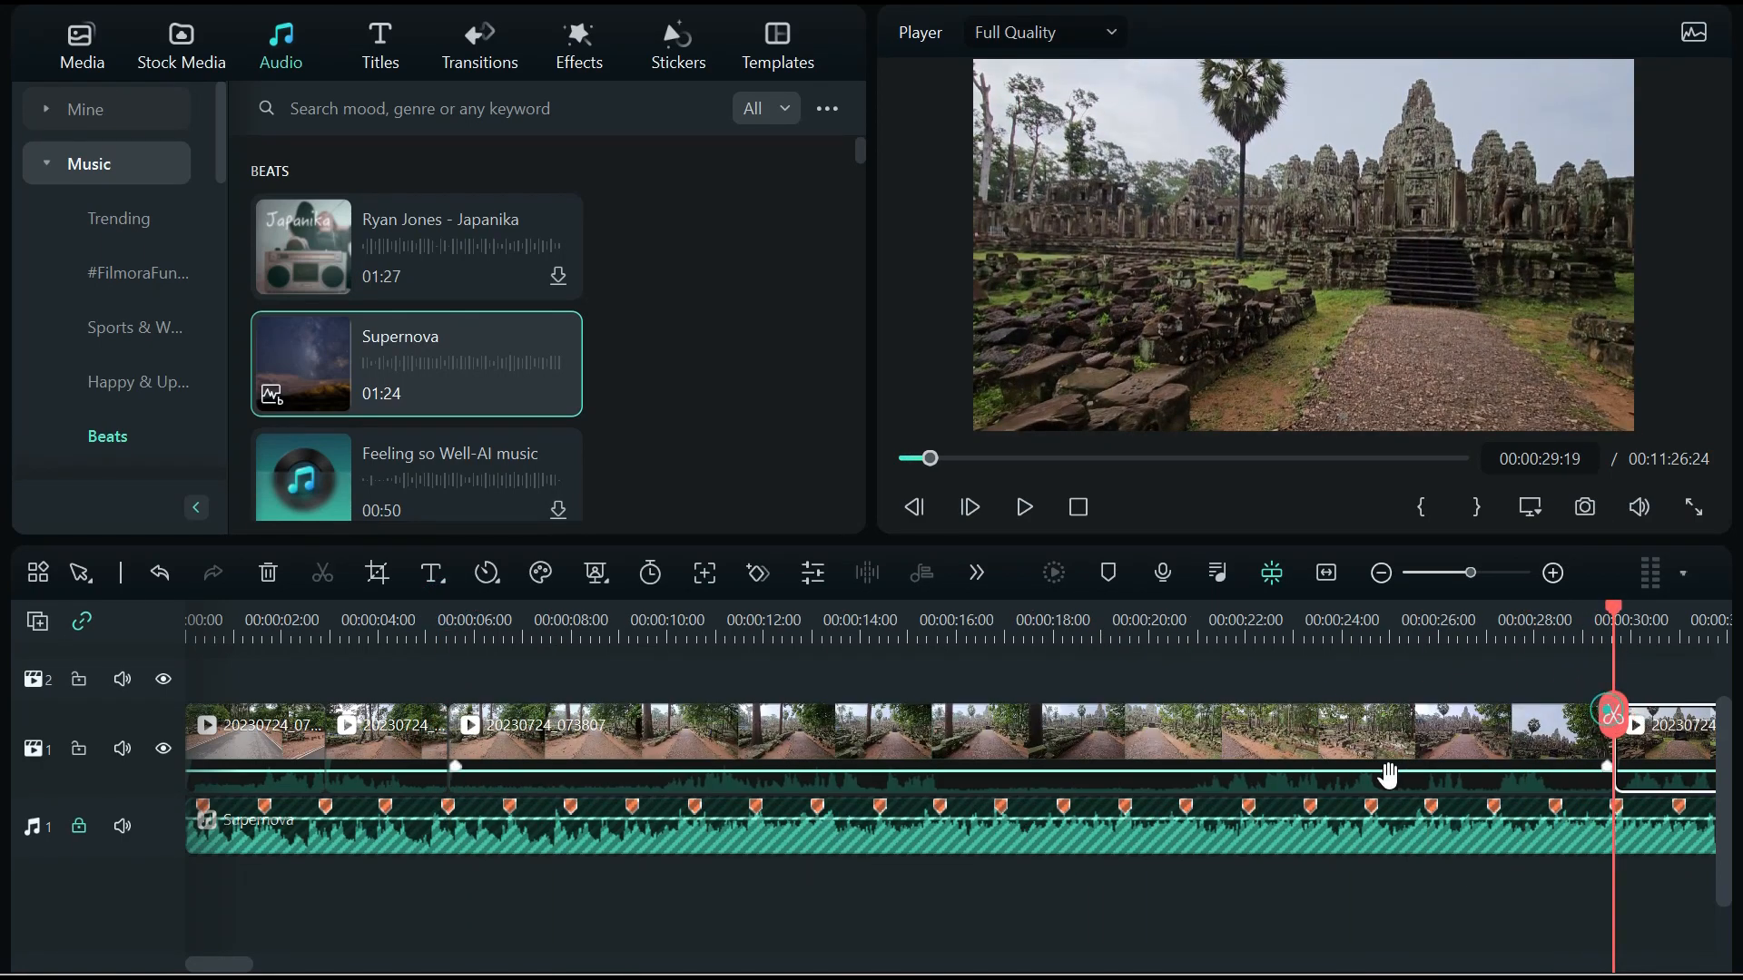
left_click(1389, 774)
key("Delete")
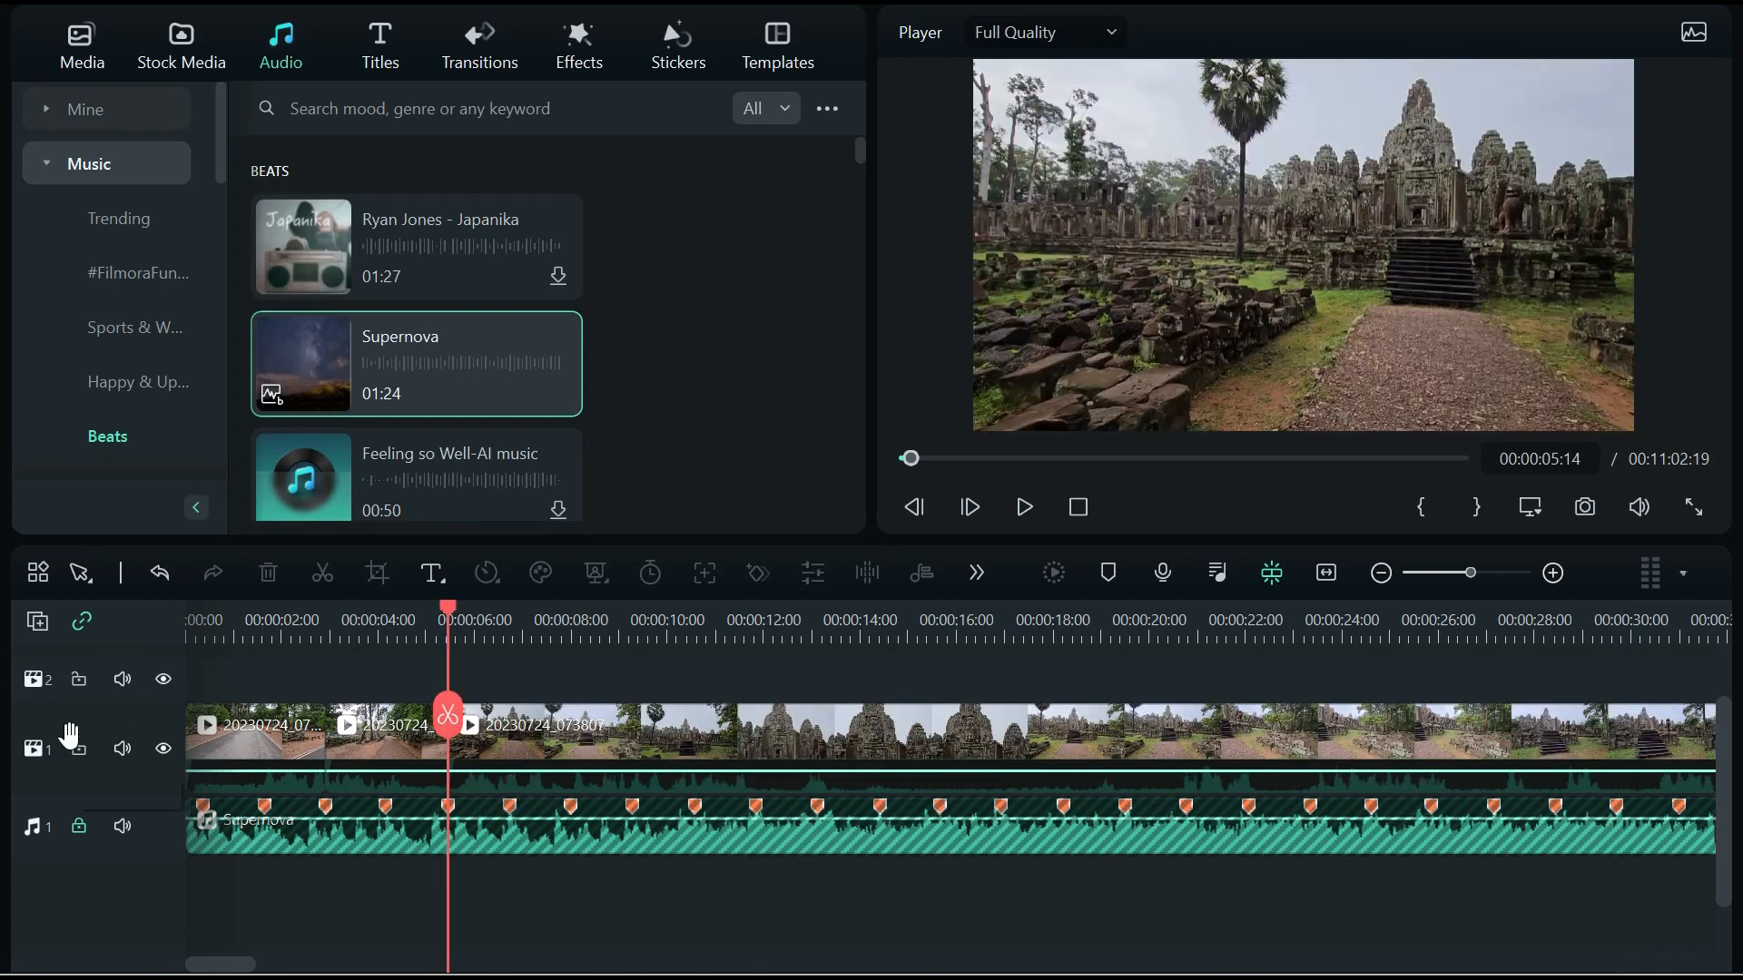
Preview the beat-matched cuts from about 00:00:00:26 to 00:00:06:29
left_click(226, 639)
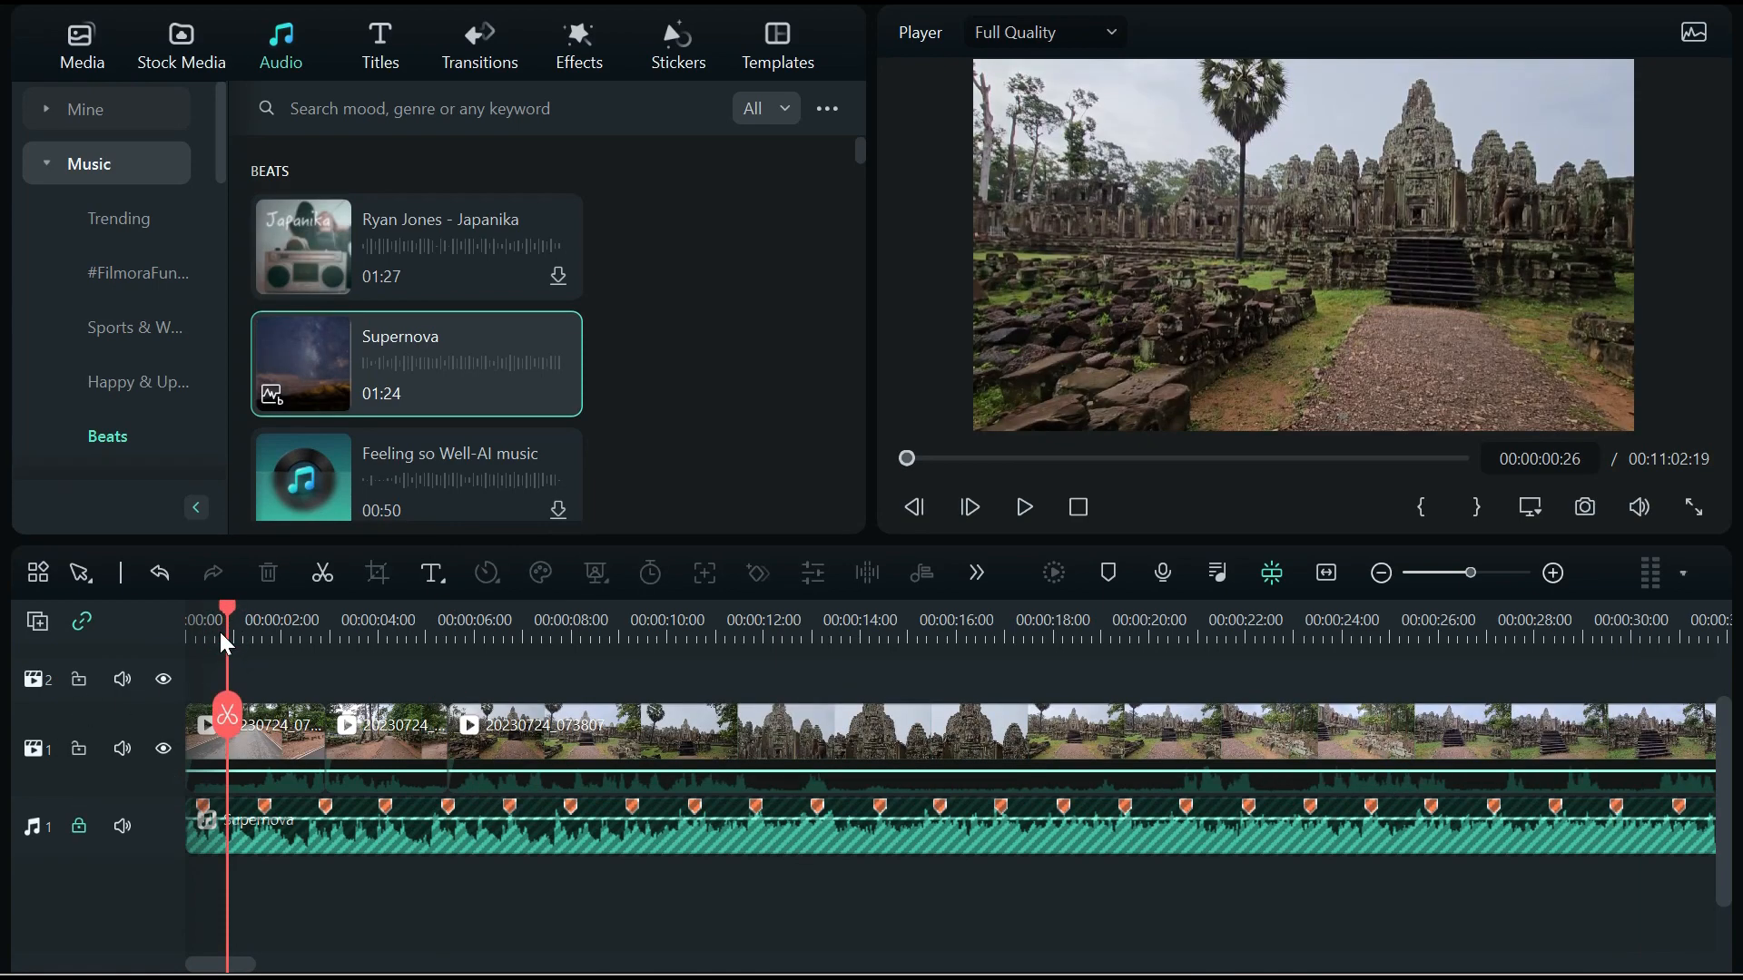
key("space")
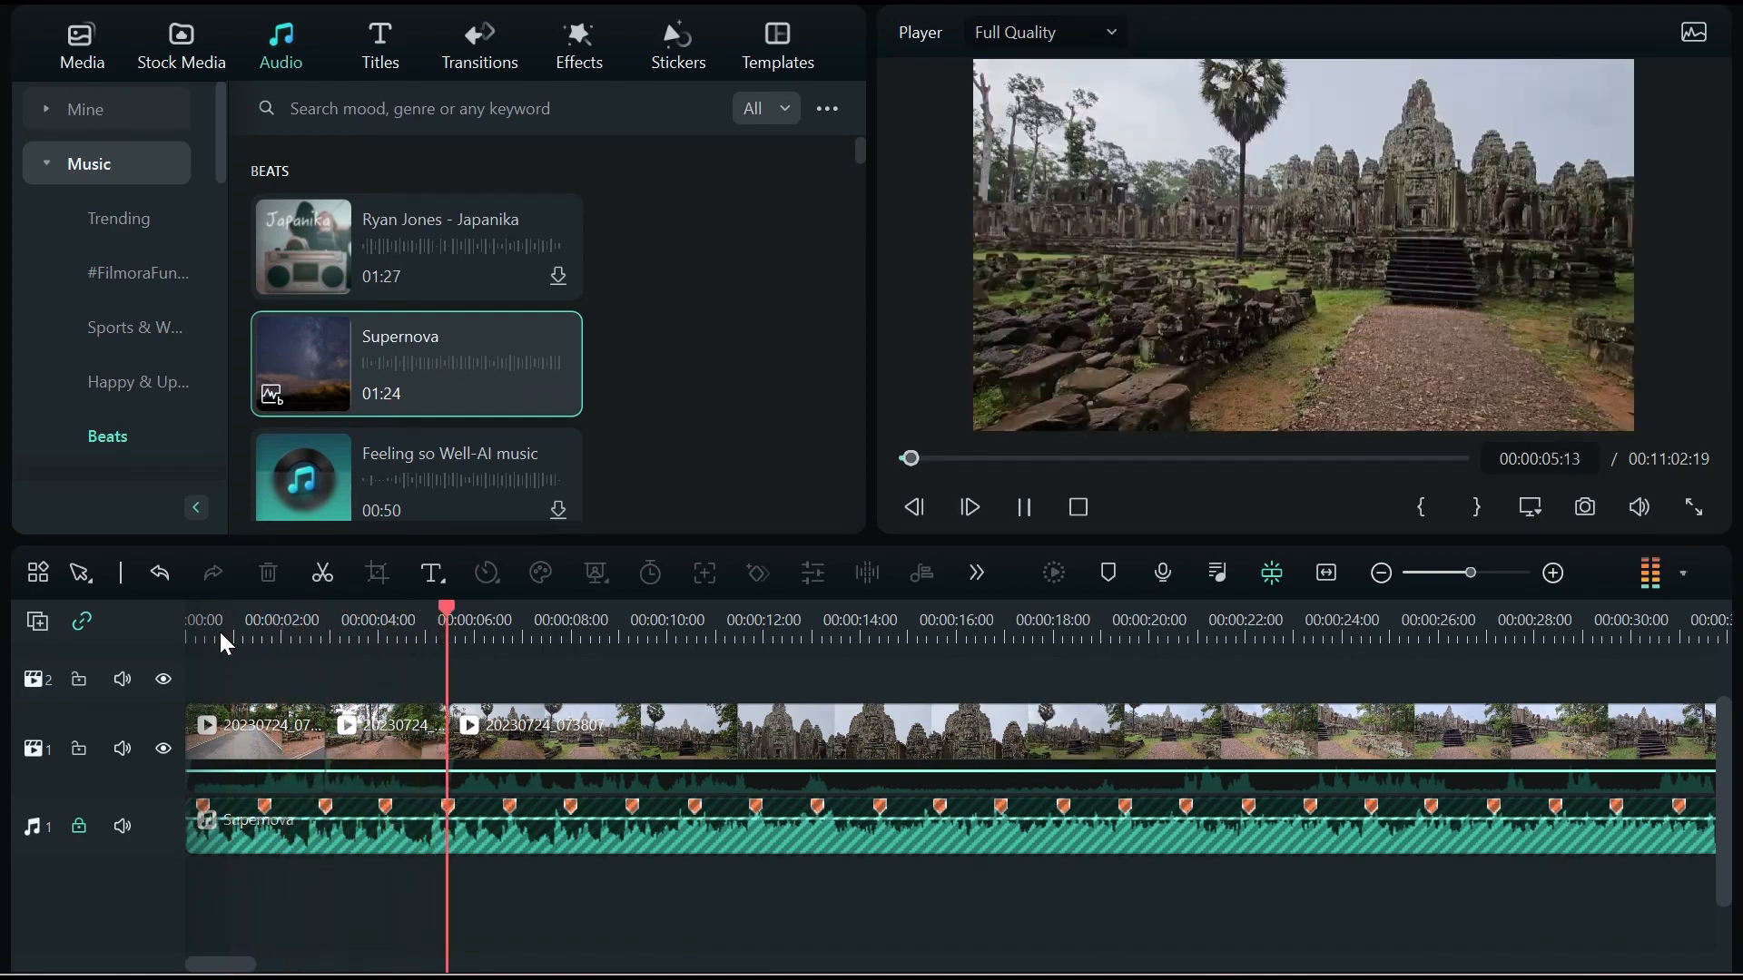
key("space")
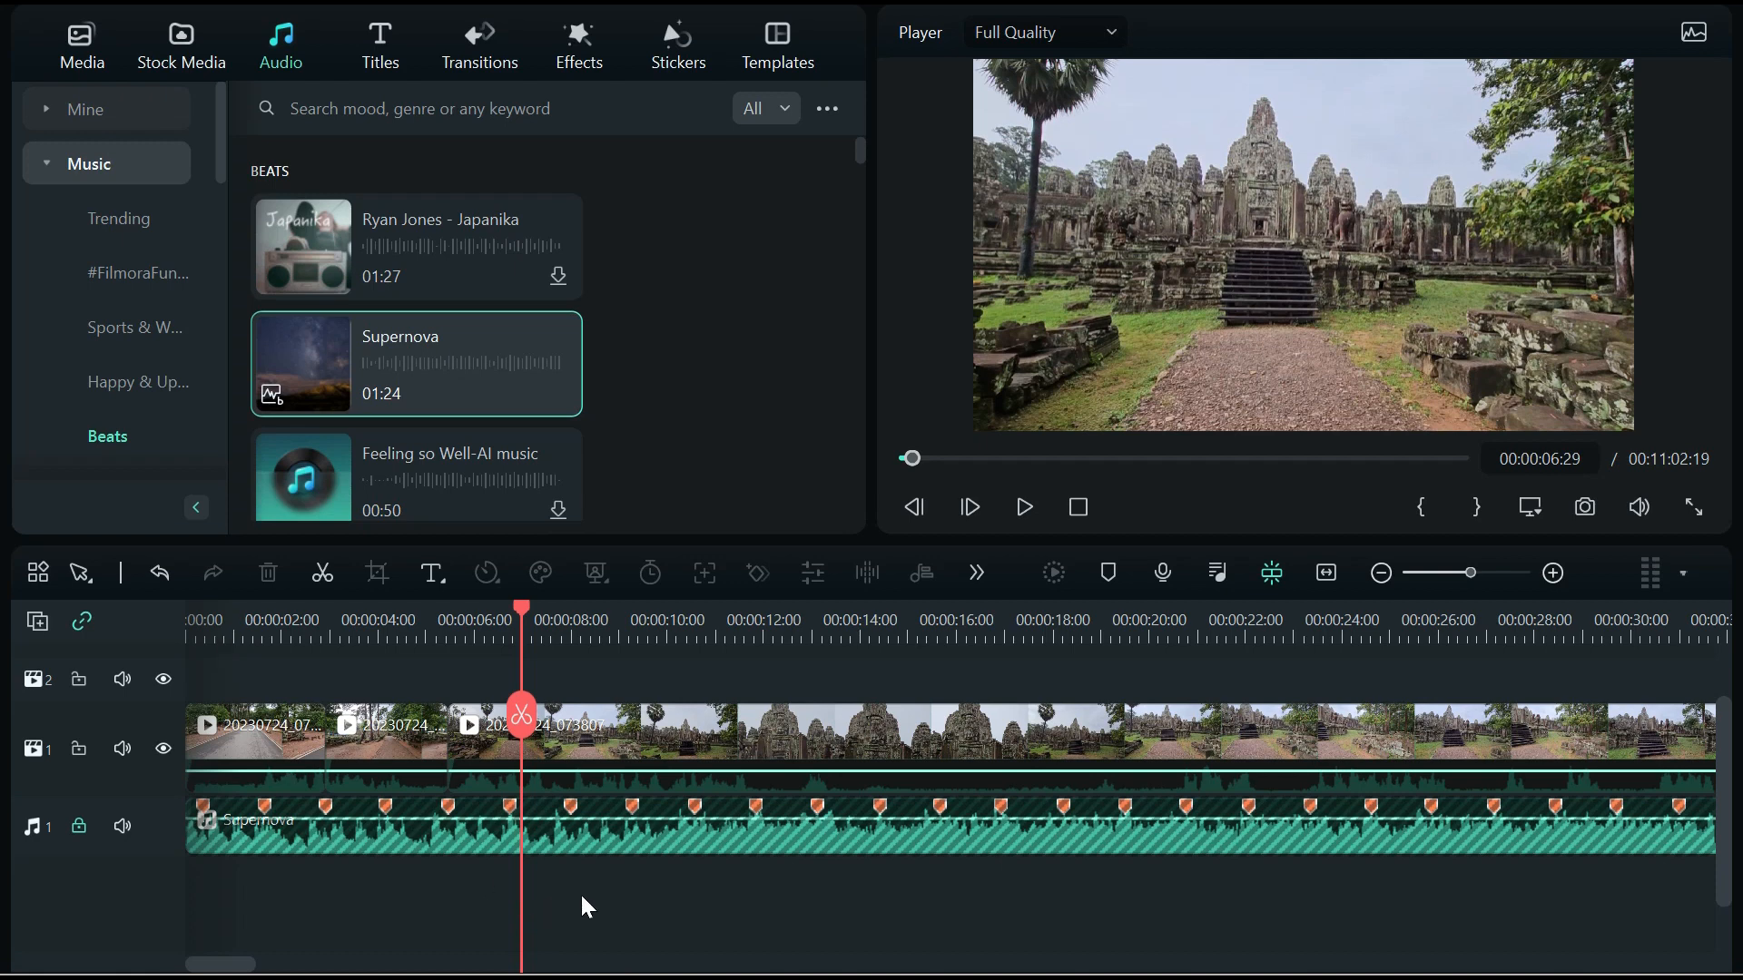
Add the Audio-Driven Zoom audio effect at the start of video track 2 and extend it to about 18 seconds
left_click(576, 52)
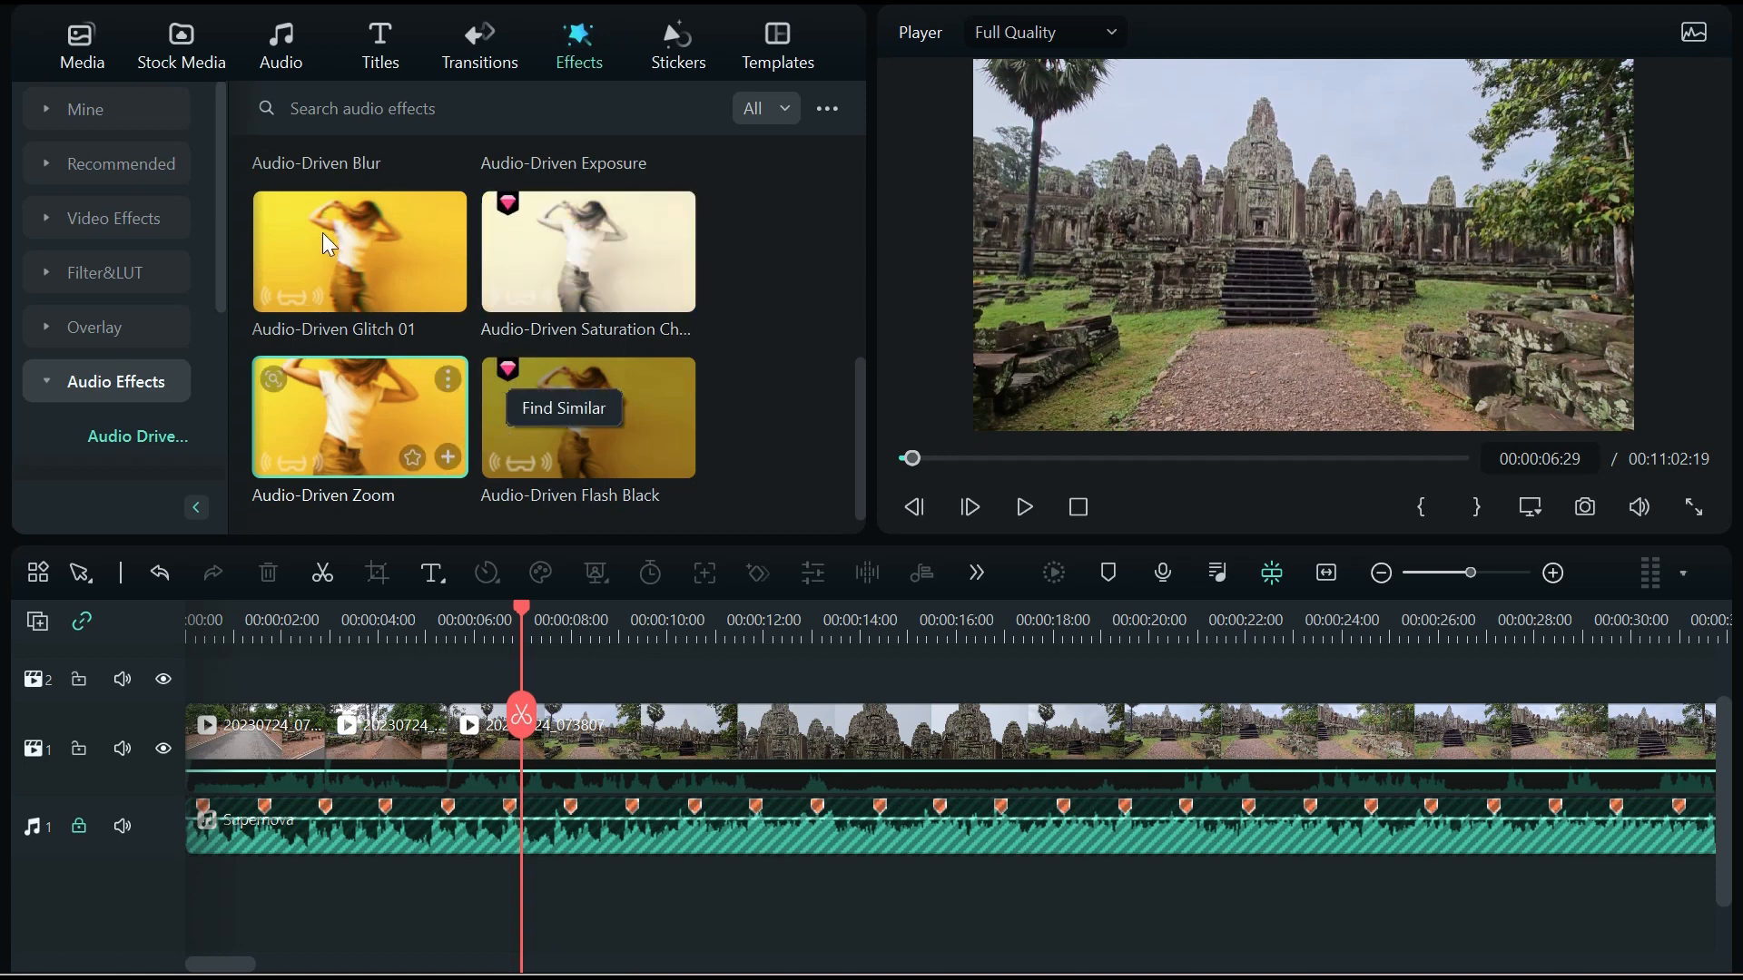
mouse_move(858, 400)
left_mouse_down()
mouse_move(859, 132)
mouse_move(867, 413)
left_mouse_up()
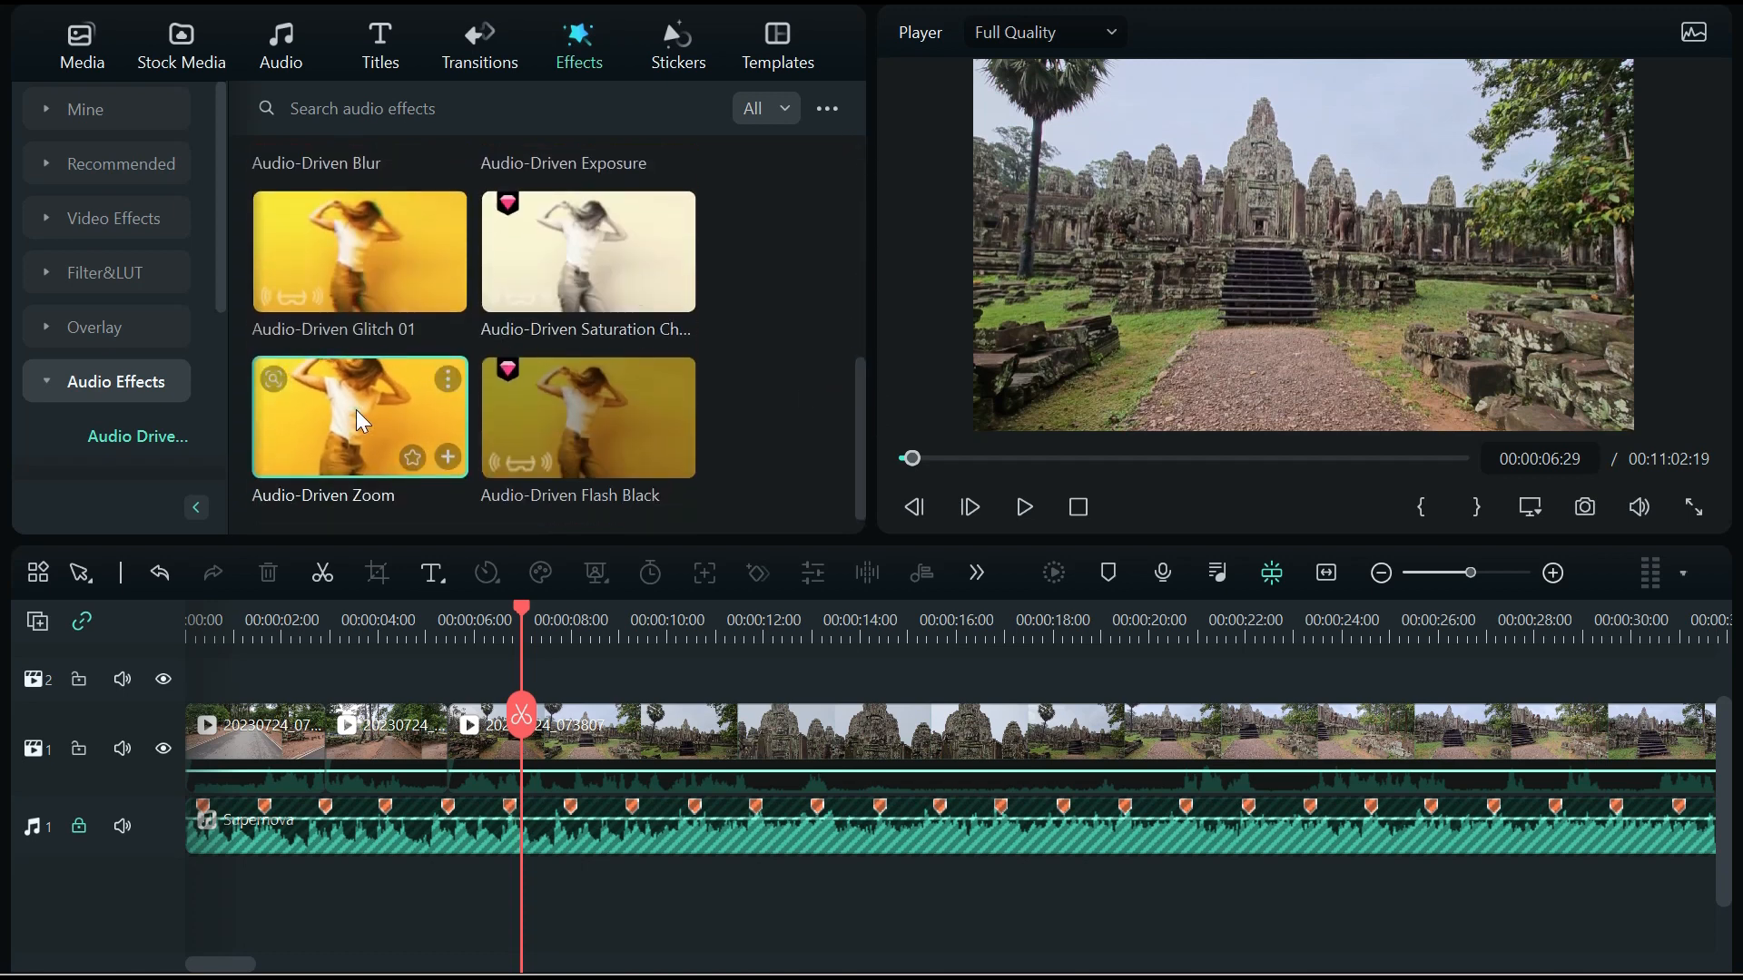
left_click_drag(356, 411, 257, 726)
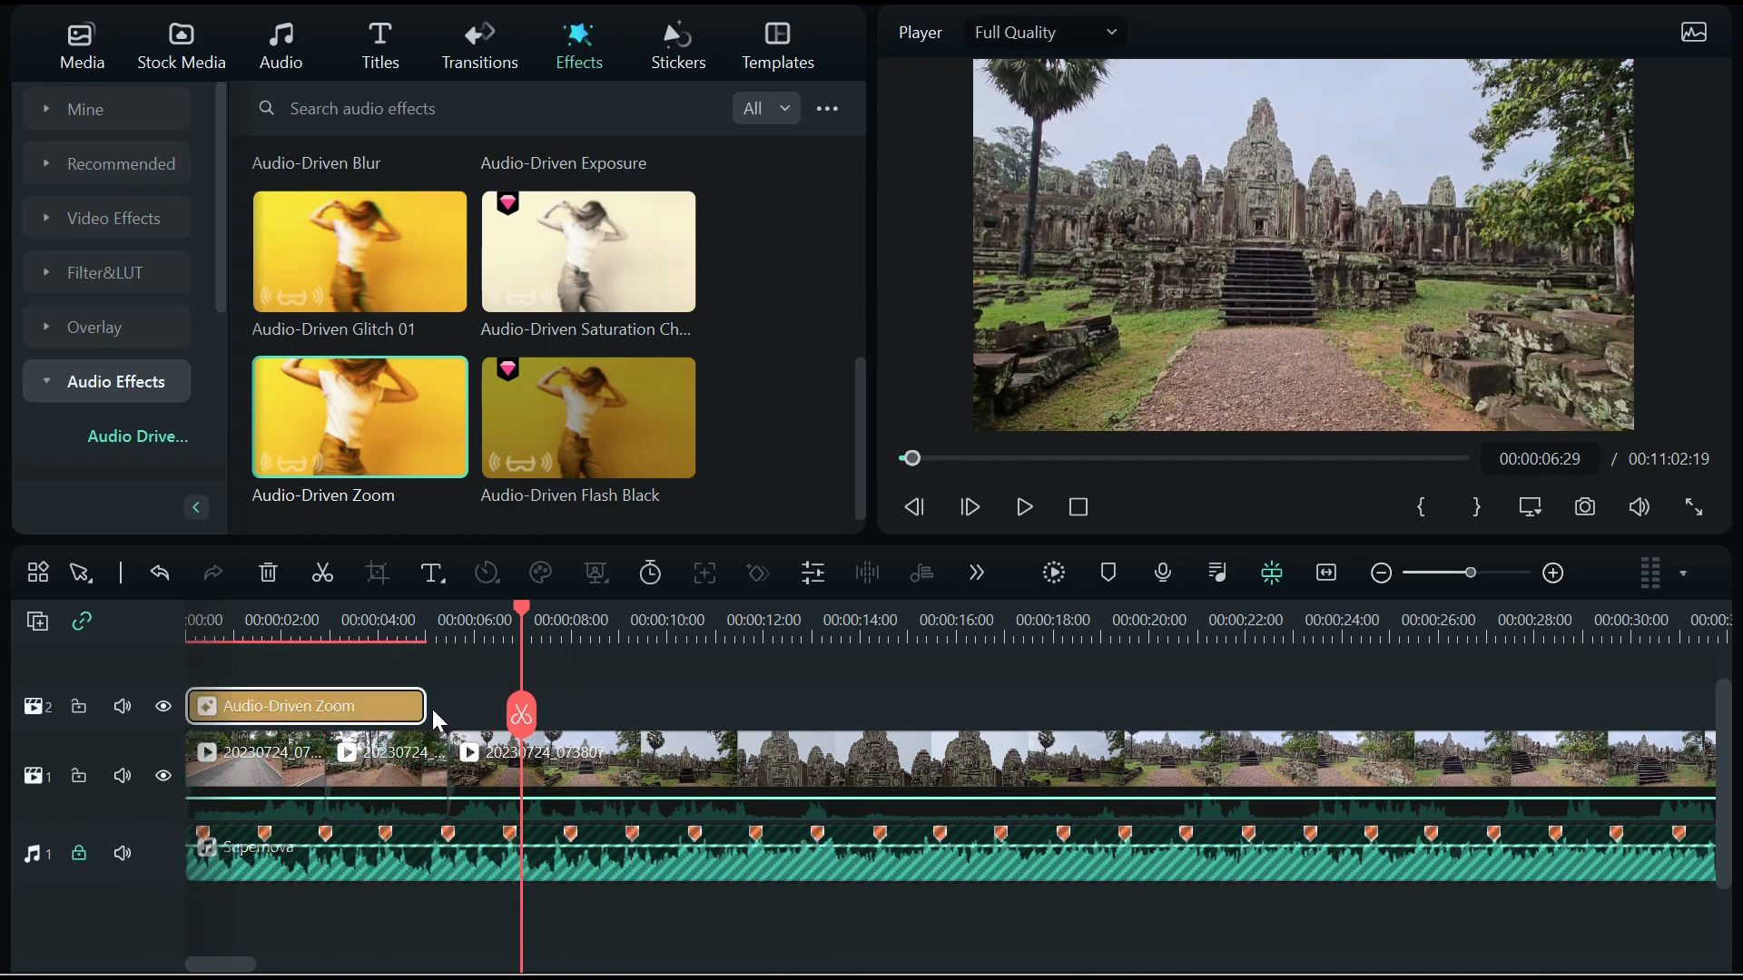
left_click_drag(418, 705, 974, 676)
Preview the first ten seconds of the timeline with the Audio-Driven Zoom effect
left_click_drag(519, 607, 62, 597)
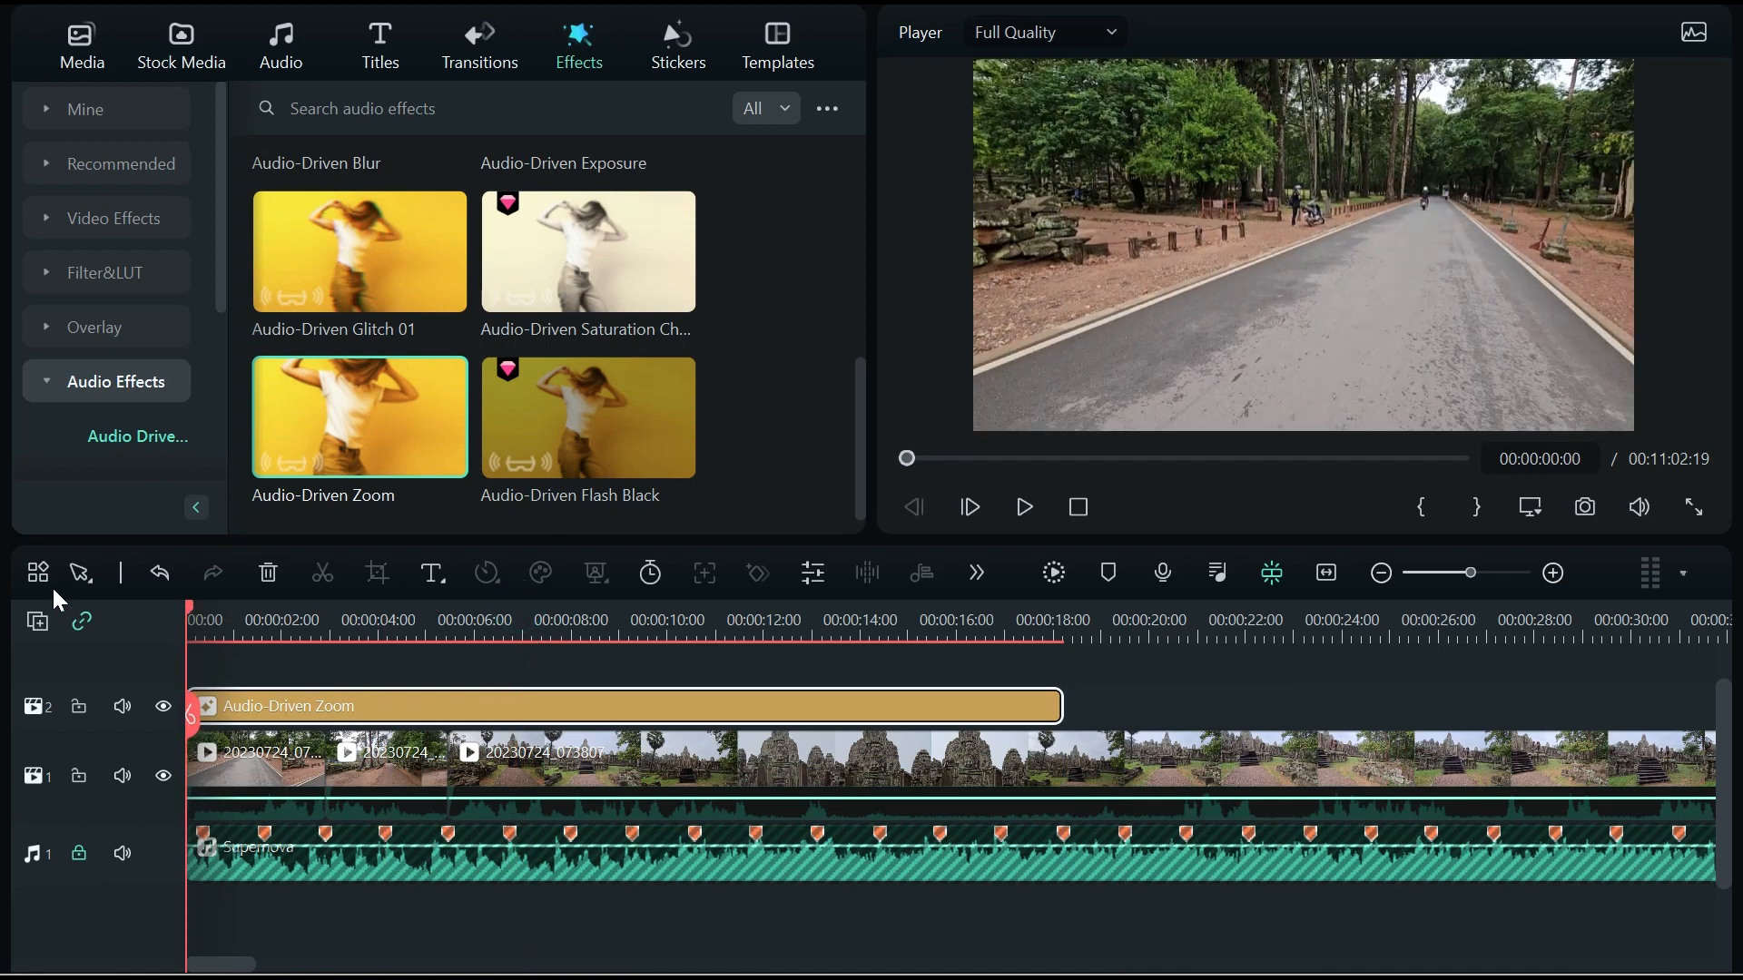
key("space")
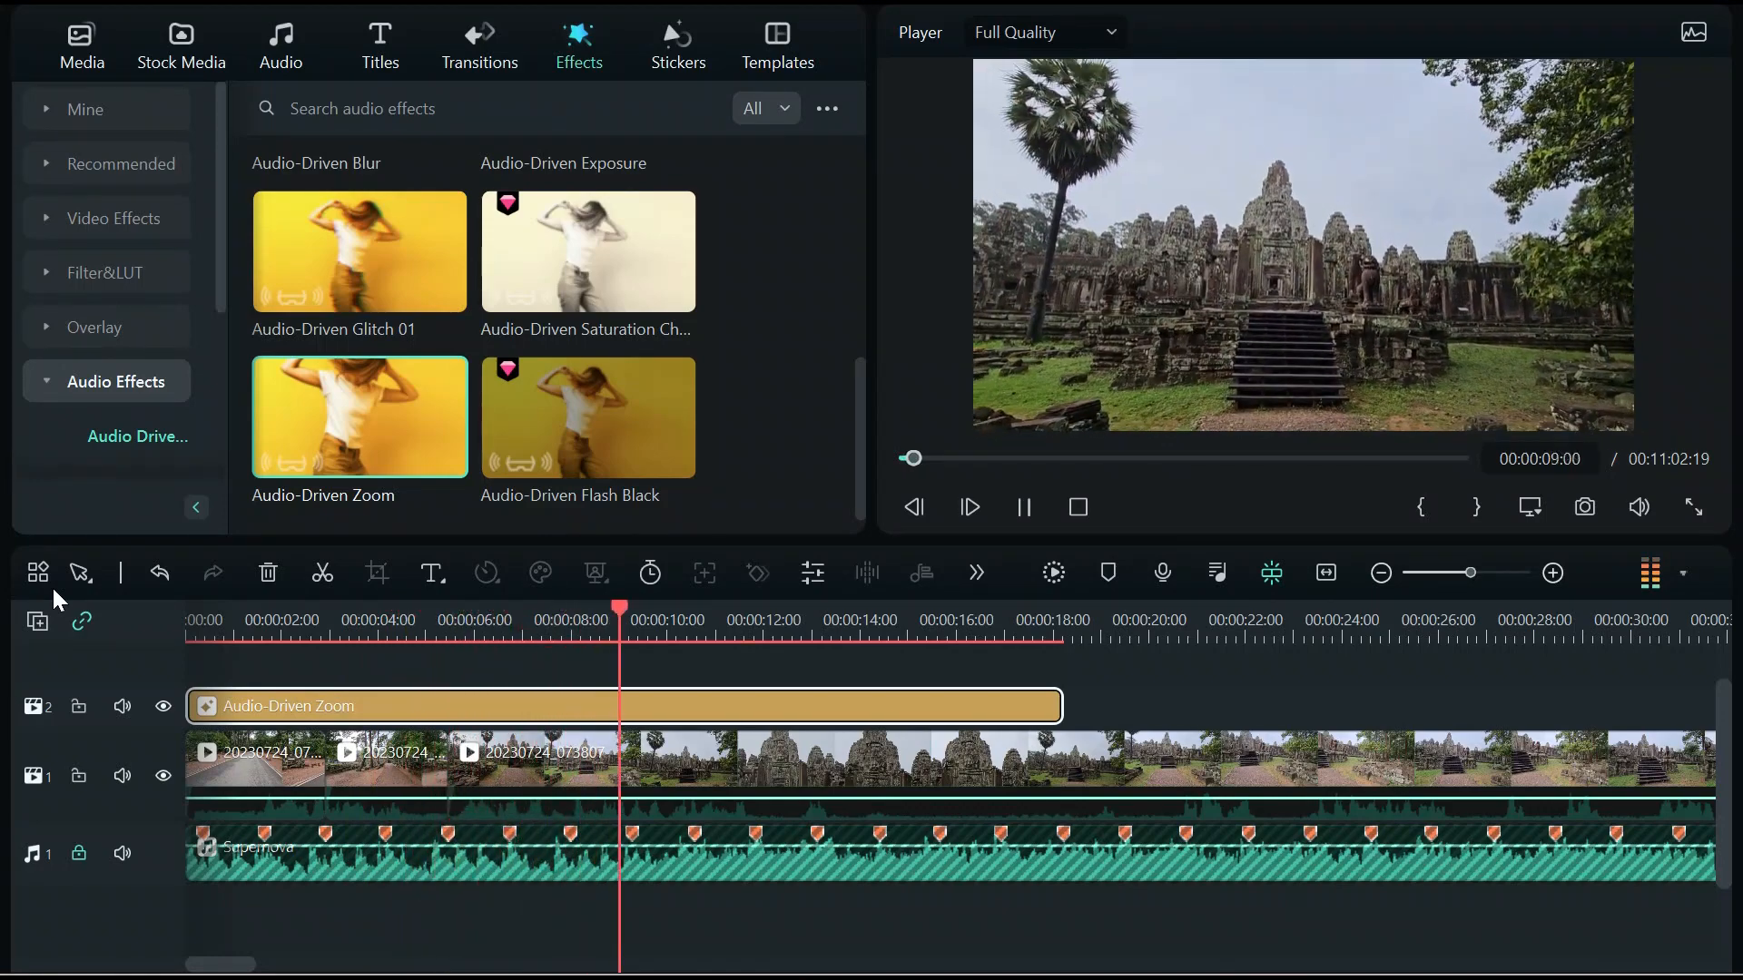
key("space")
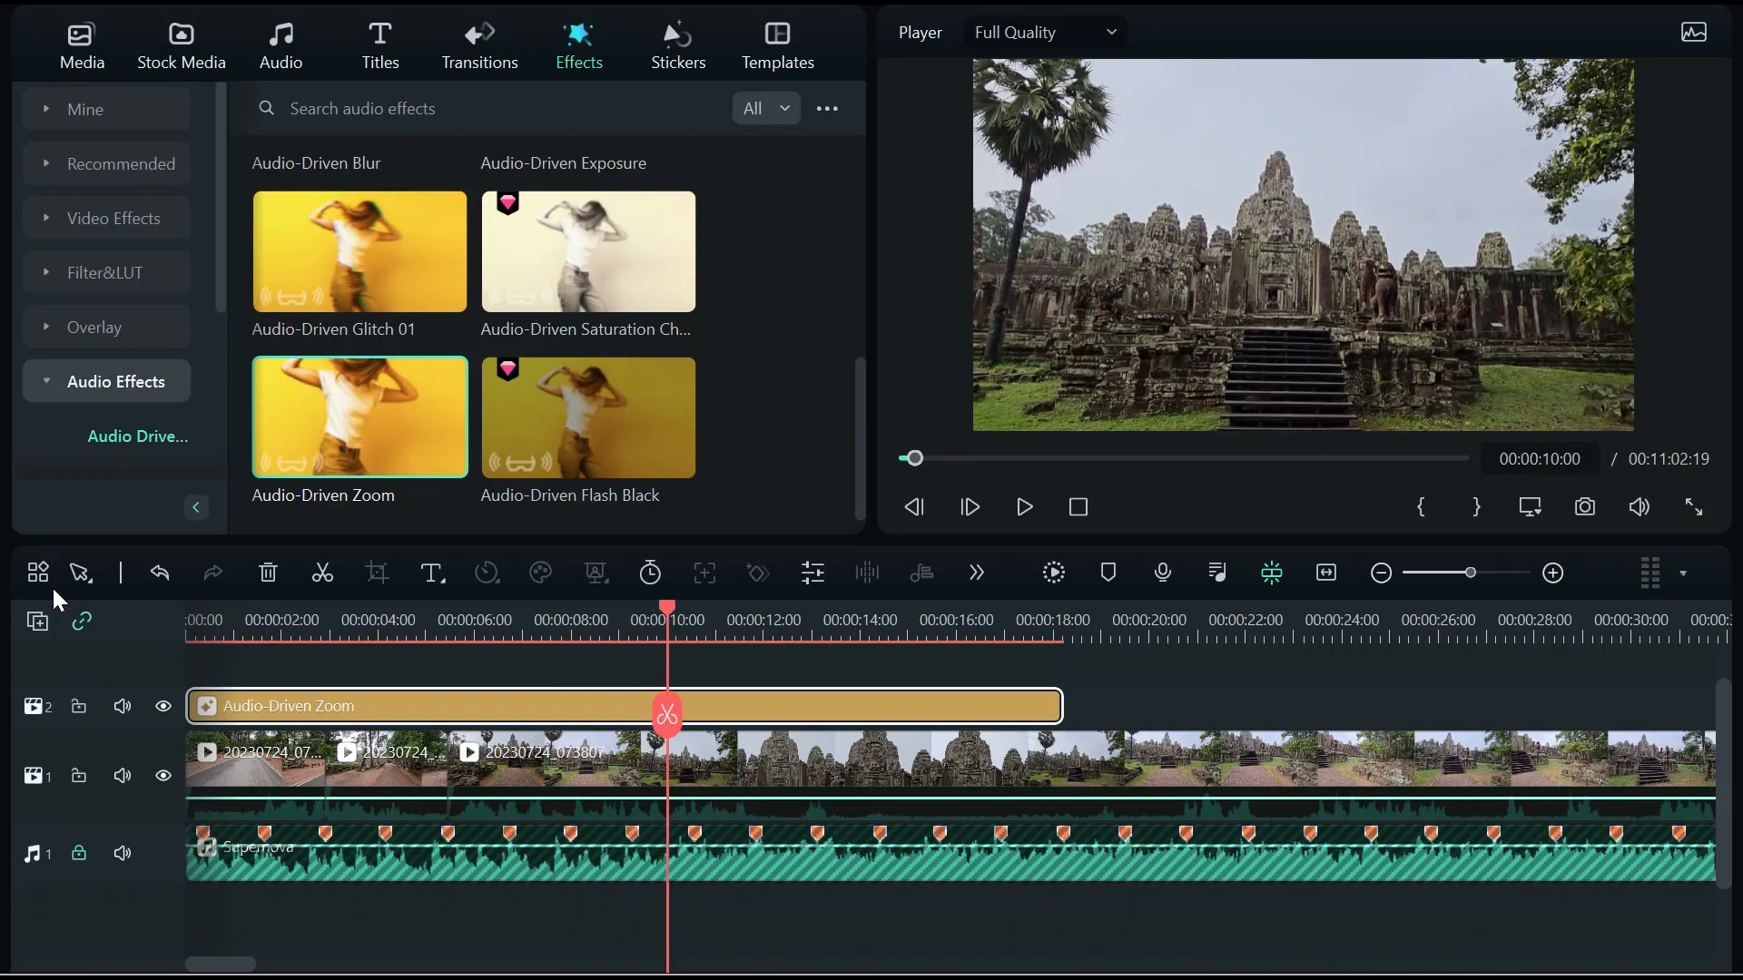
Delete the Audio-Driven Zoom effect from video track 2
double_click(444, 704)
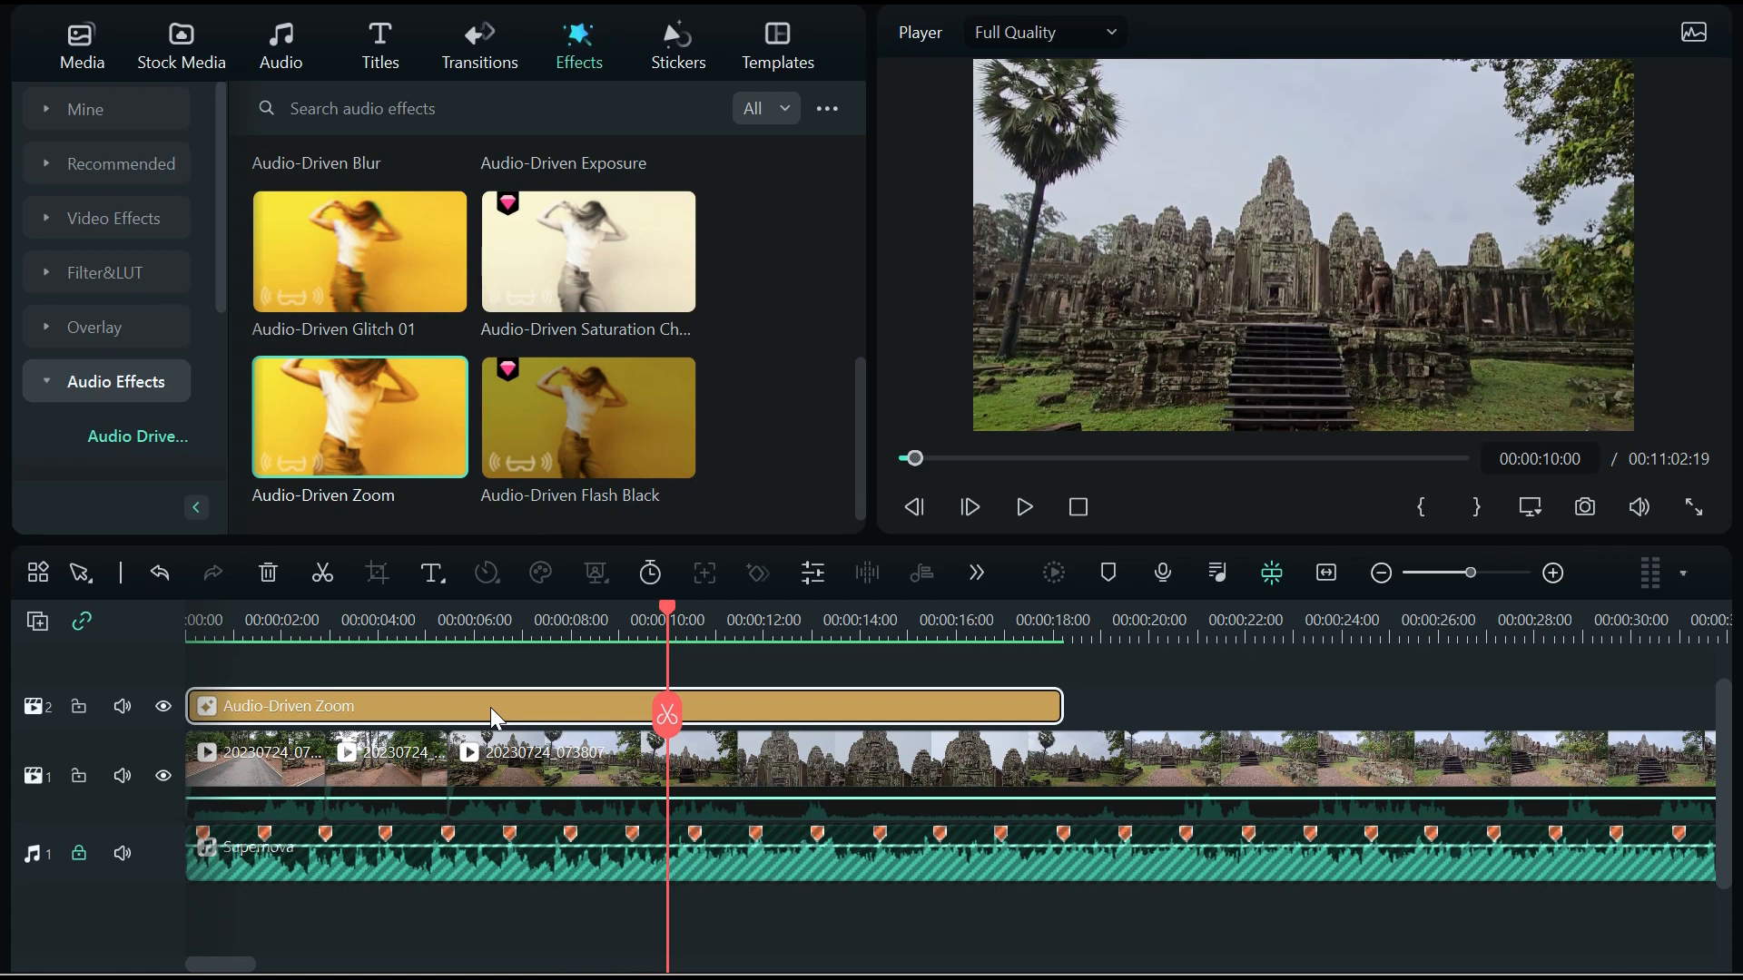
left_click(490, 706)
key("Delete")
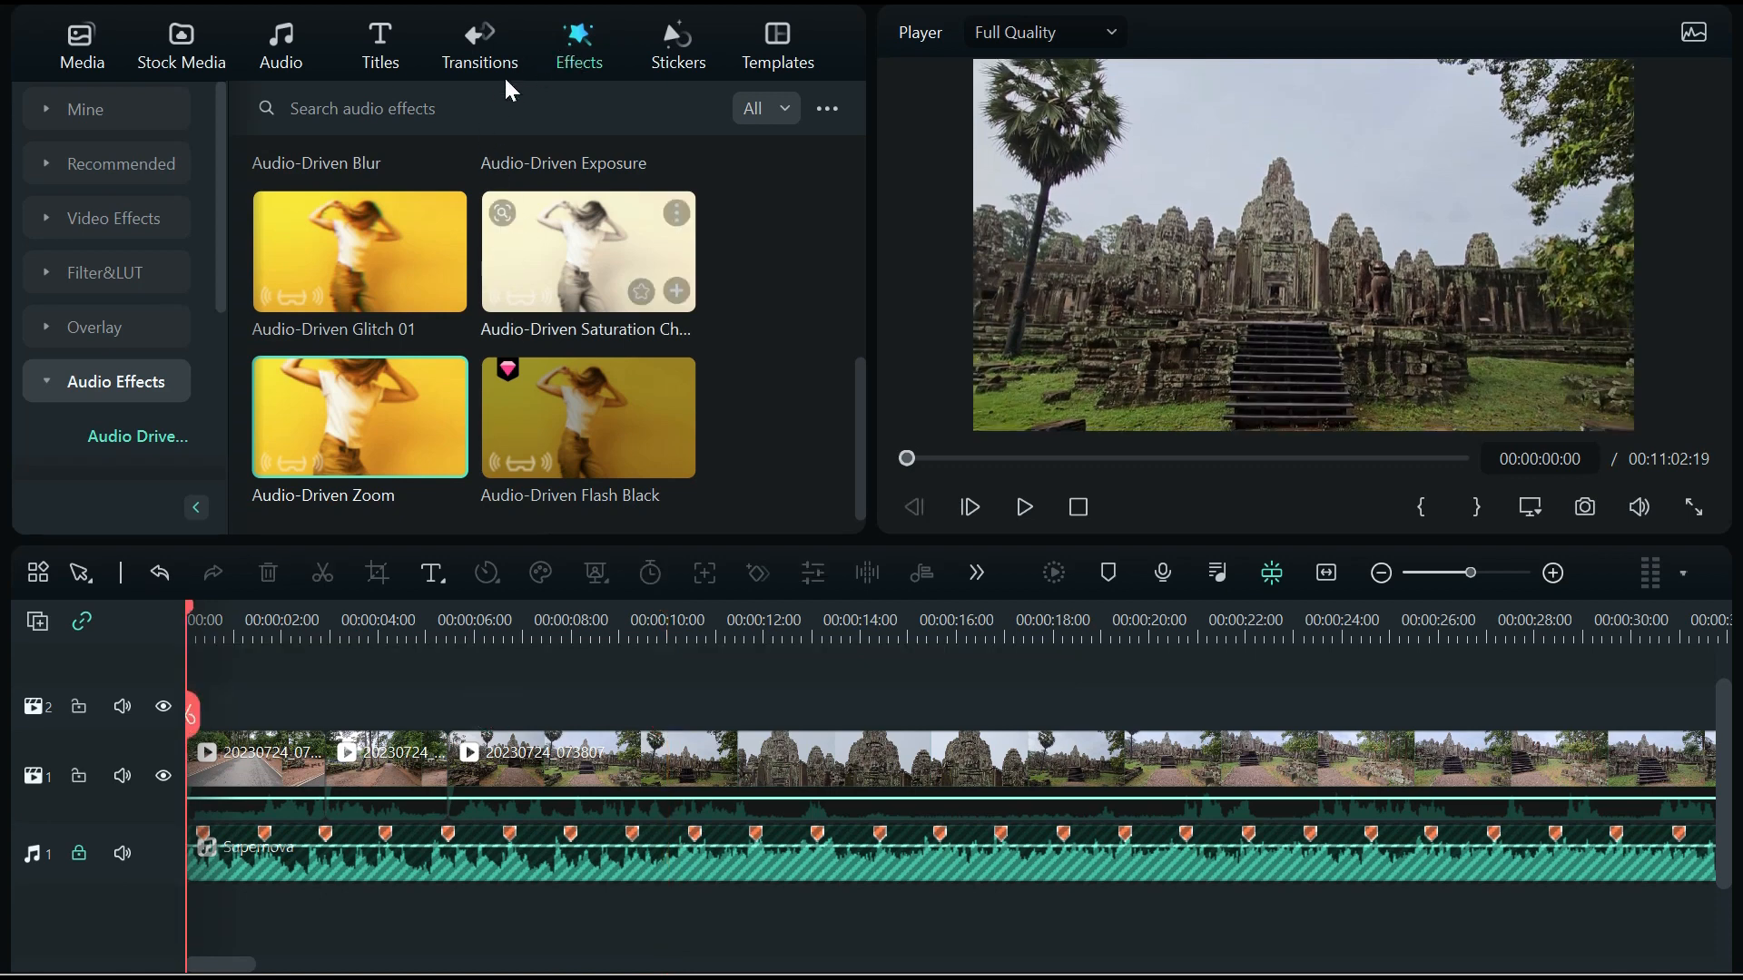
Search effects for beautiful memories, place Beautifu Memories on video track 2 at 00:00:01:19, and scrub through it
left_click(94, 112)
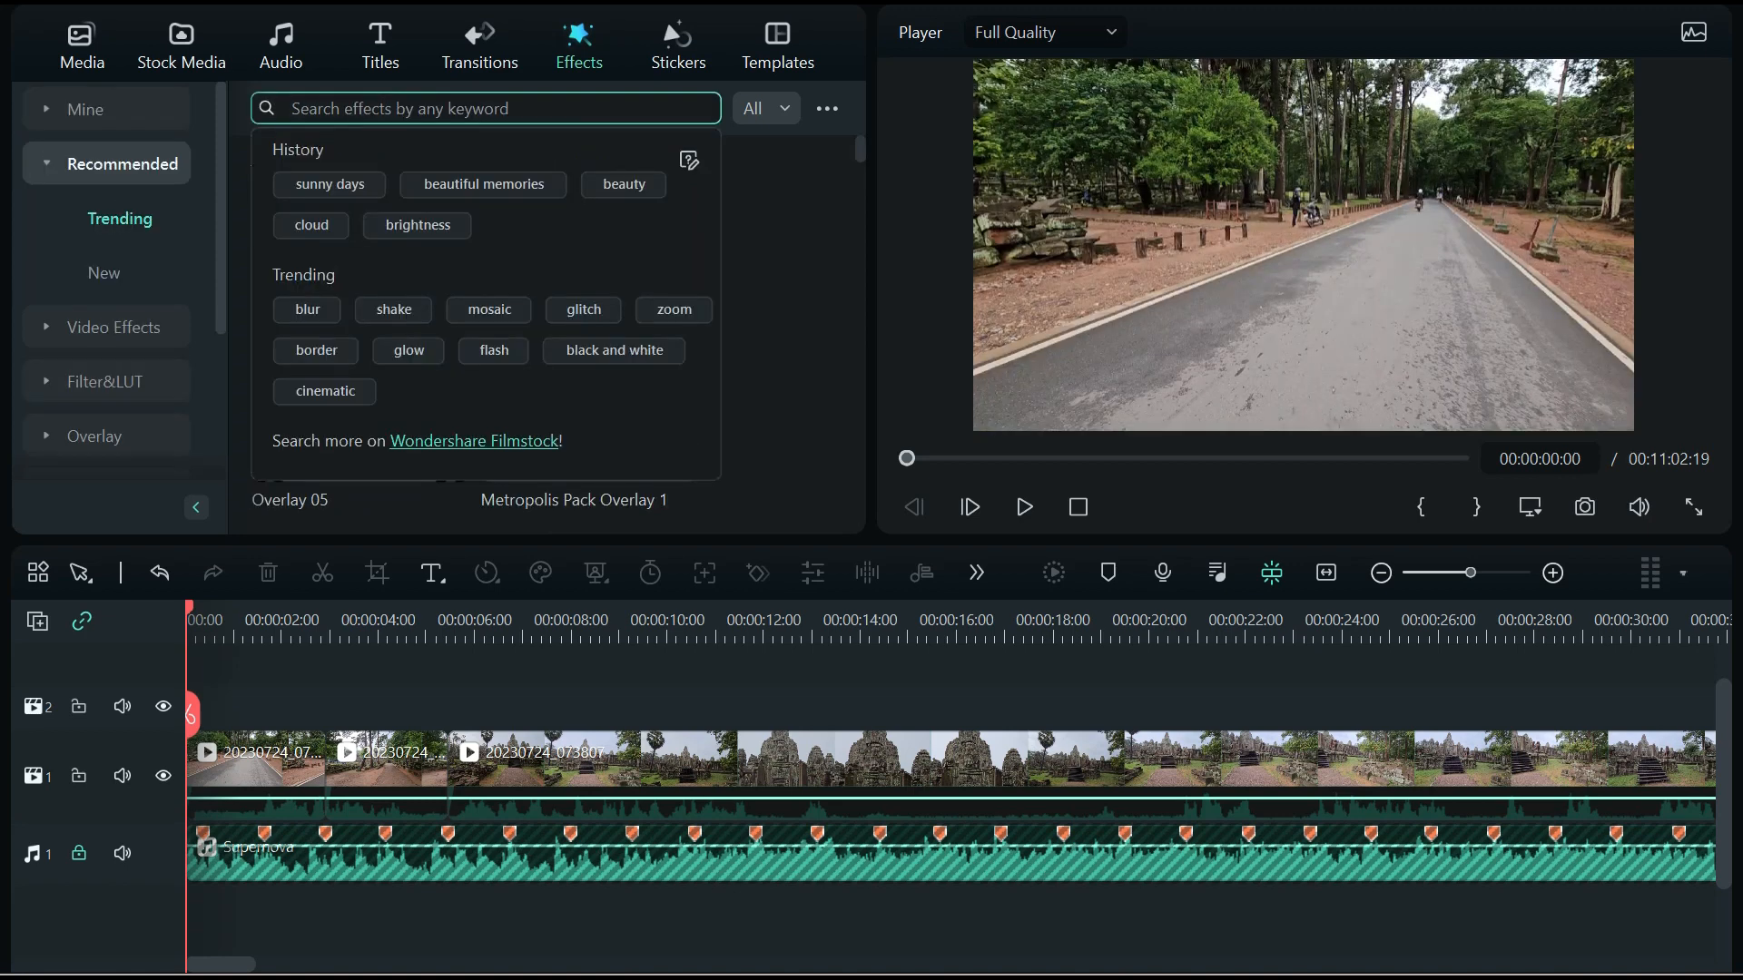
left_click(475, 181)
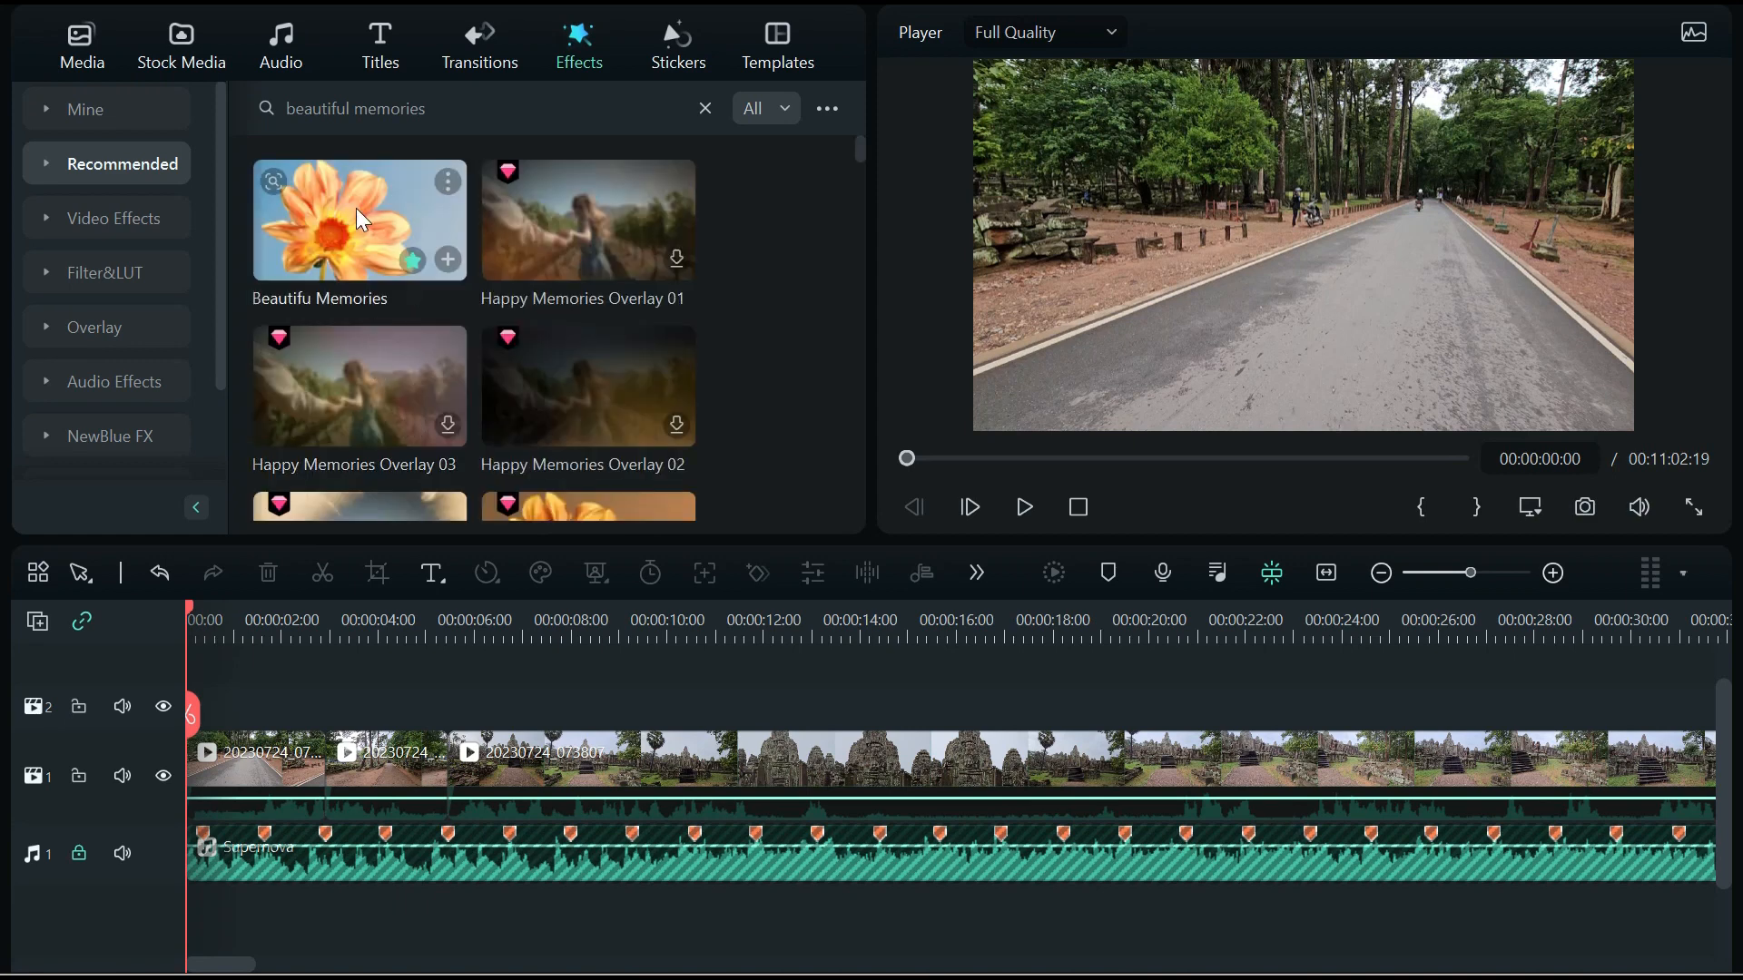
left_click_drag(359, 218, 265, 717)
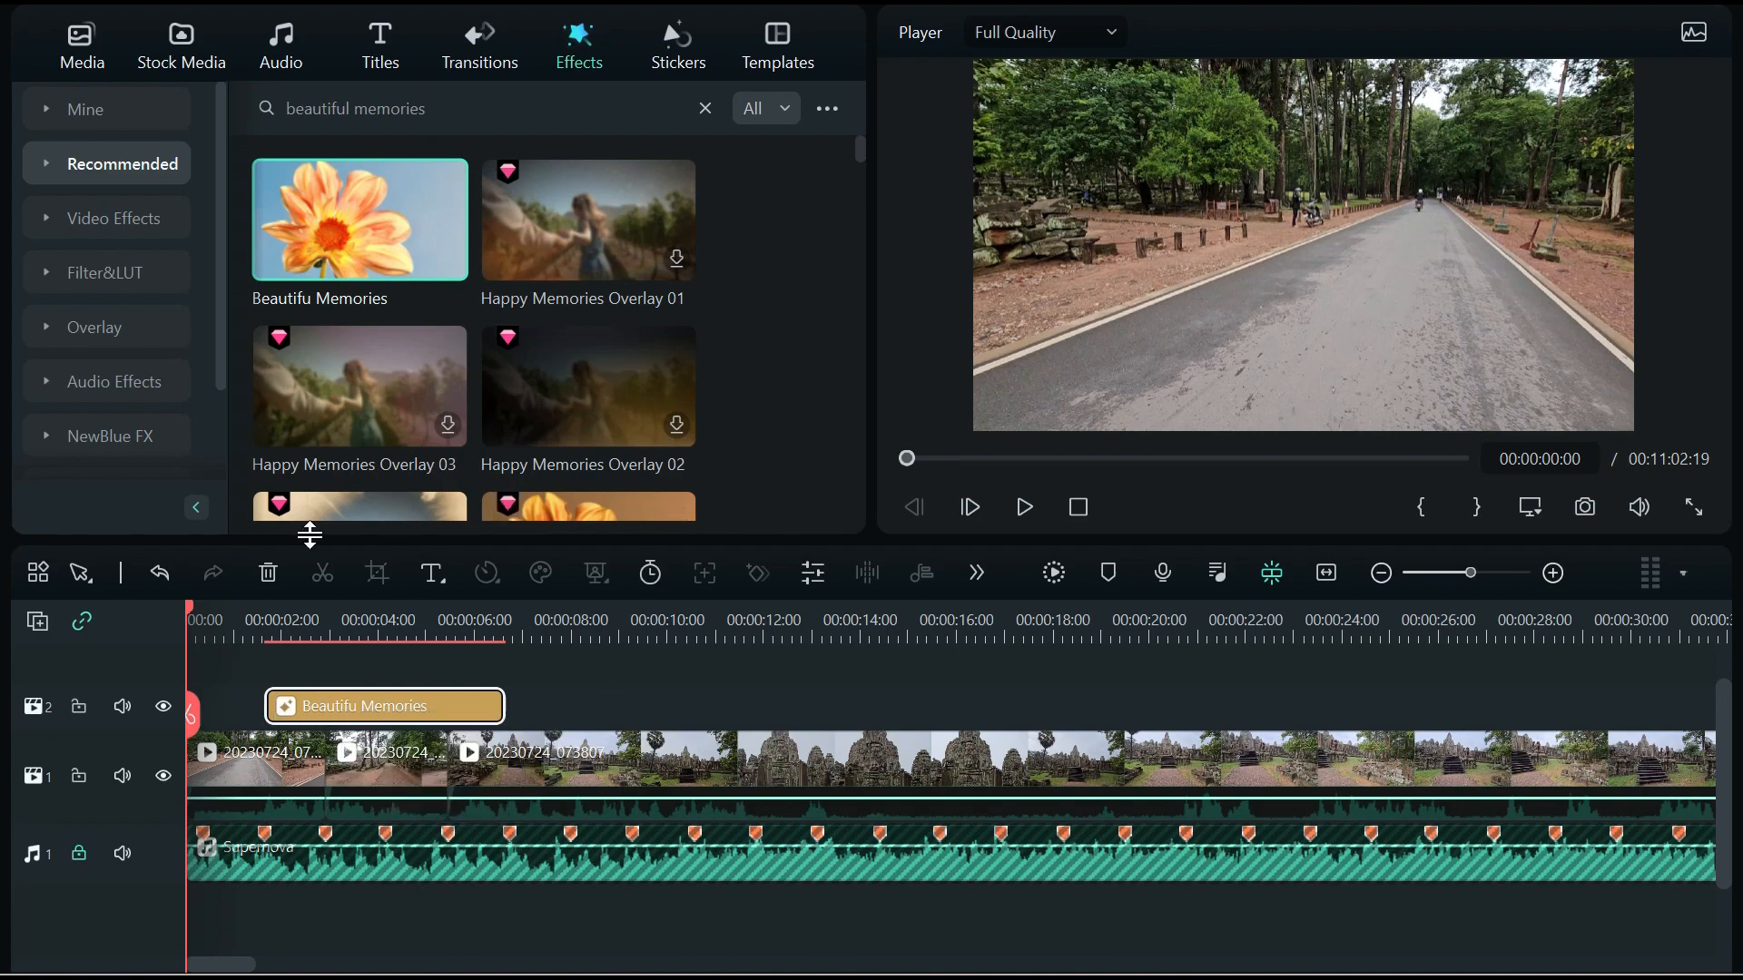
left_click_drag(191, 617, 537, 618)
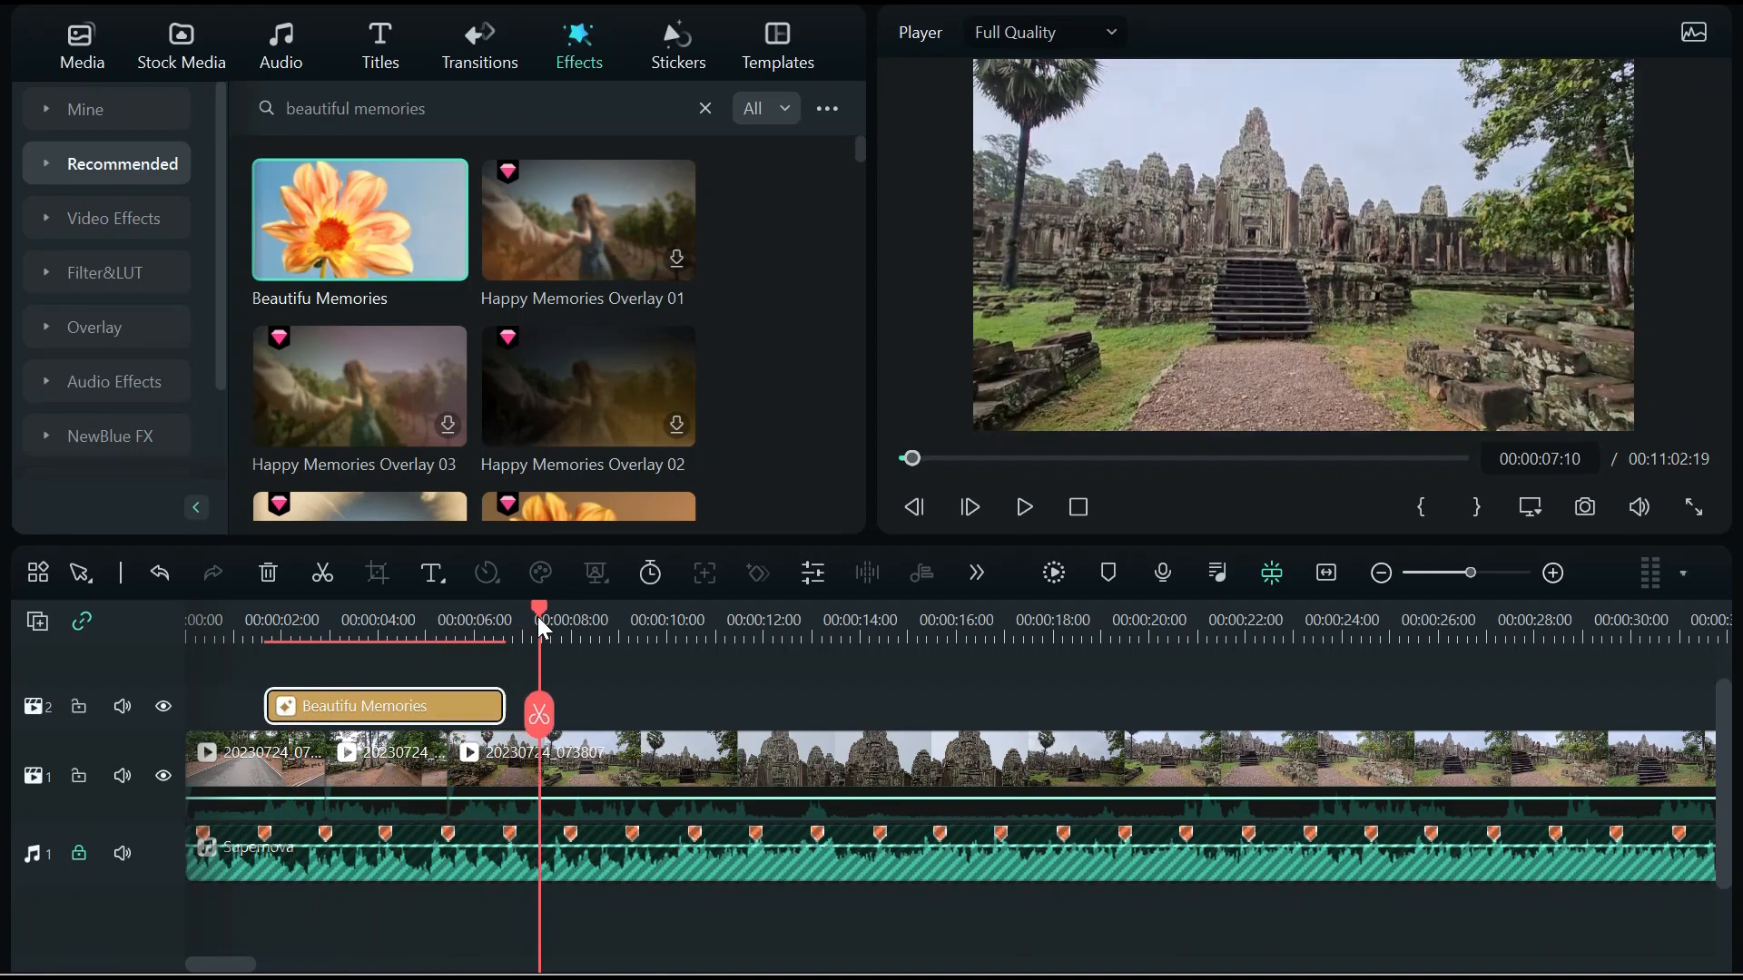
Search effects for sunny days, place Sunny Days on video track 2 at about 8 seconds, and scrub through it
left_click(704, 108)
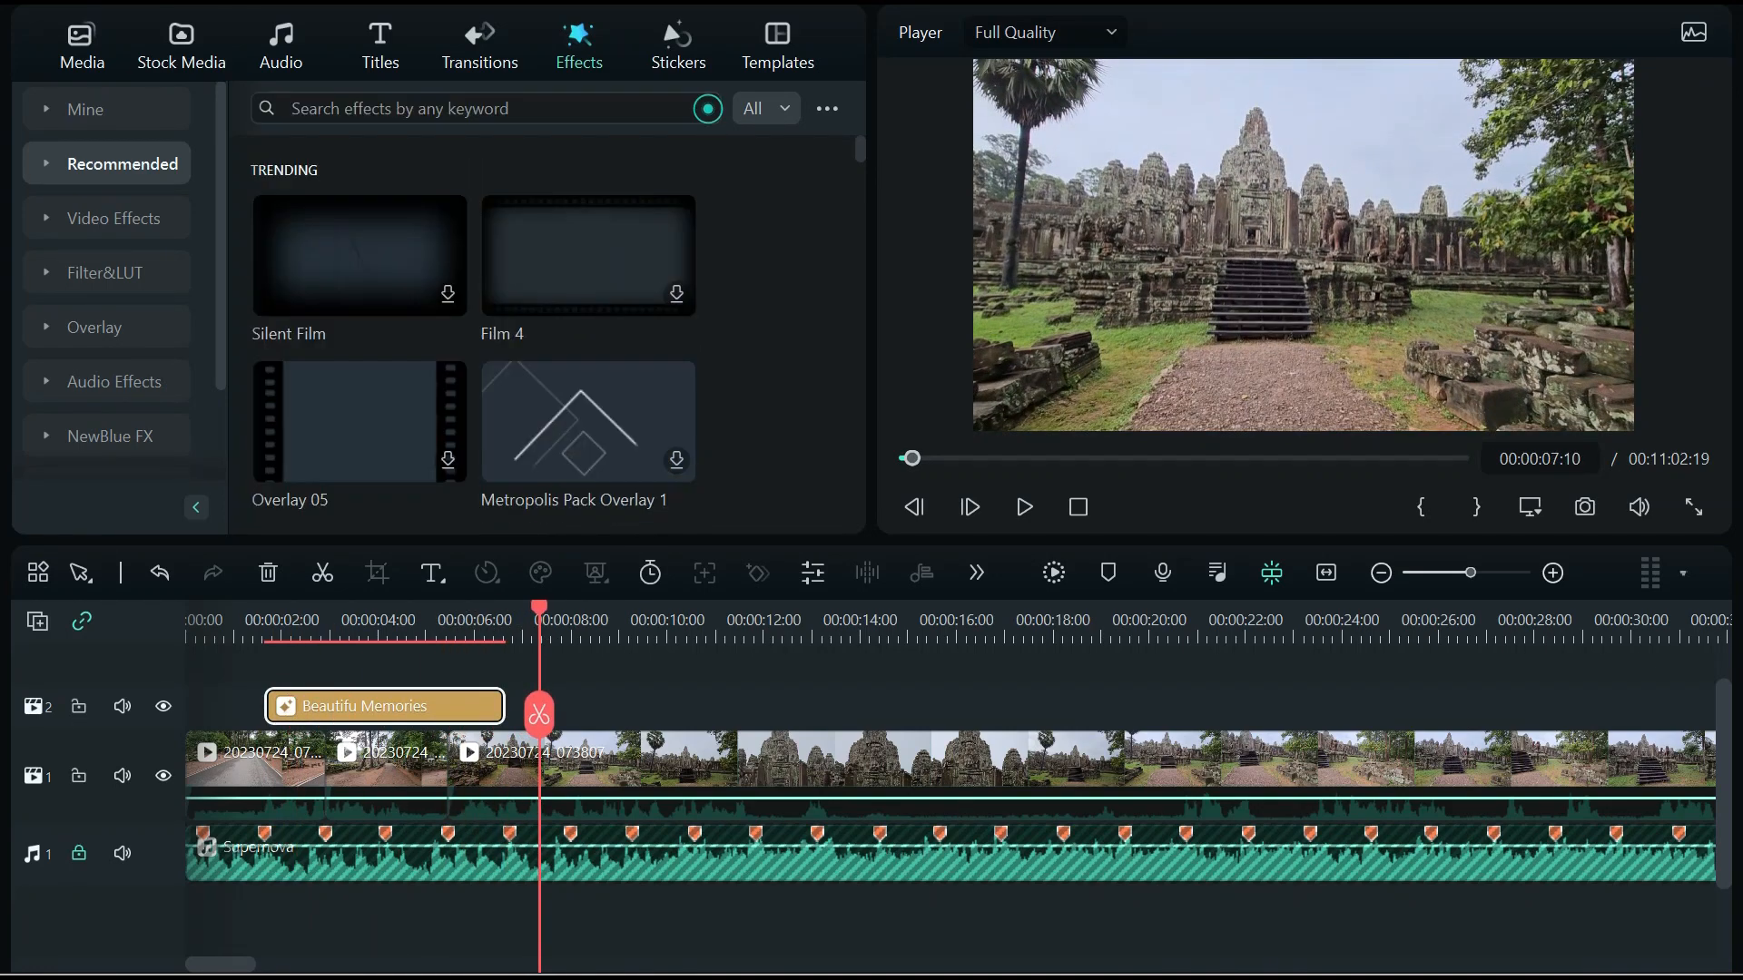
left_click(381, 108)
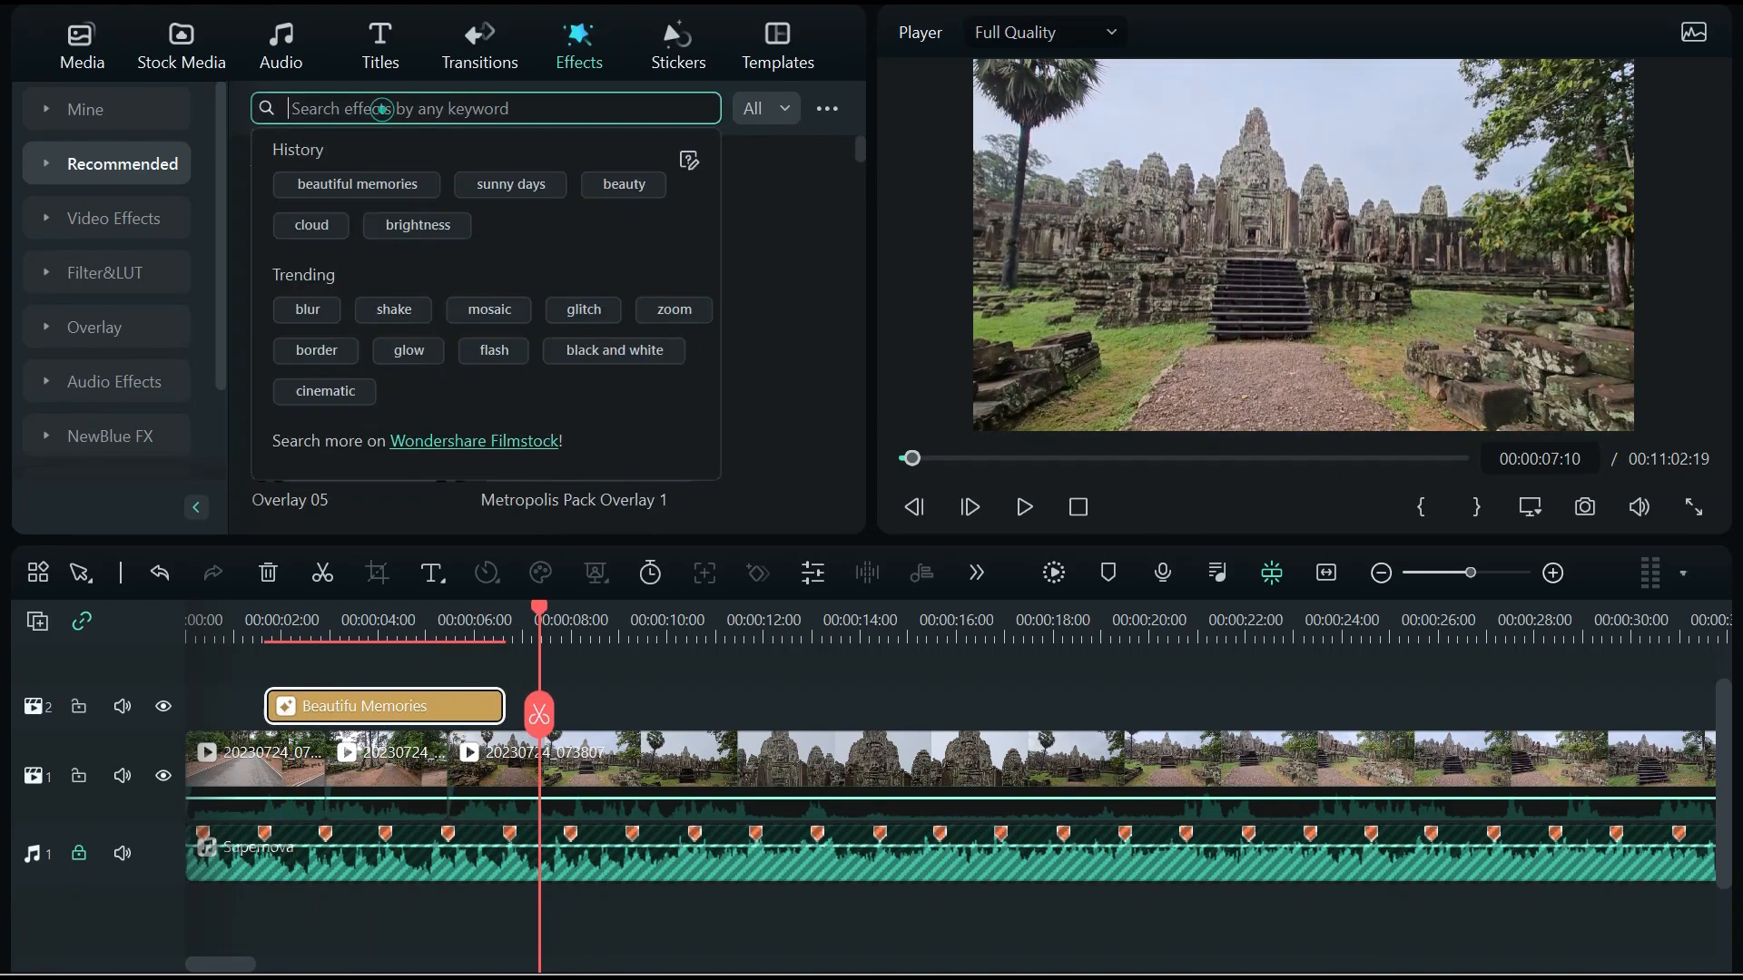
left_click(497, 187)
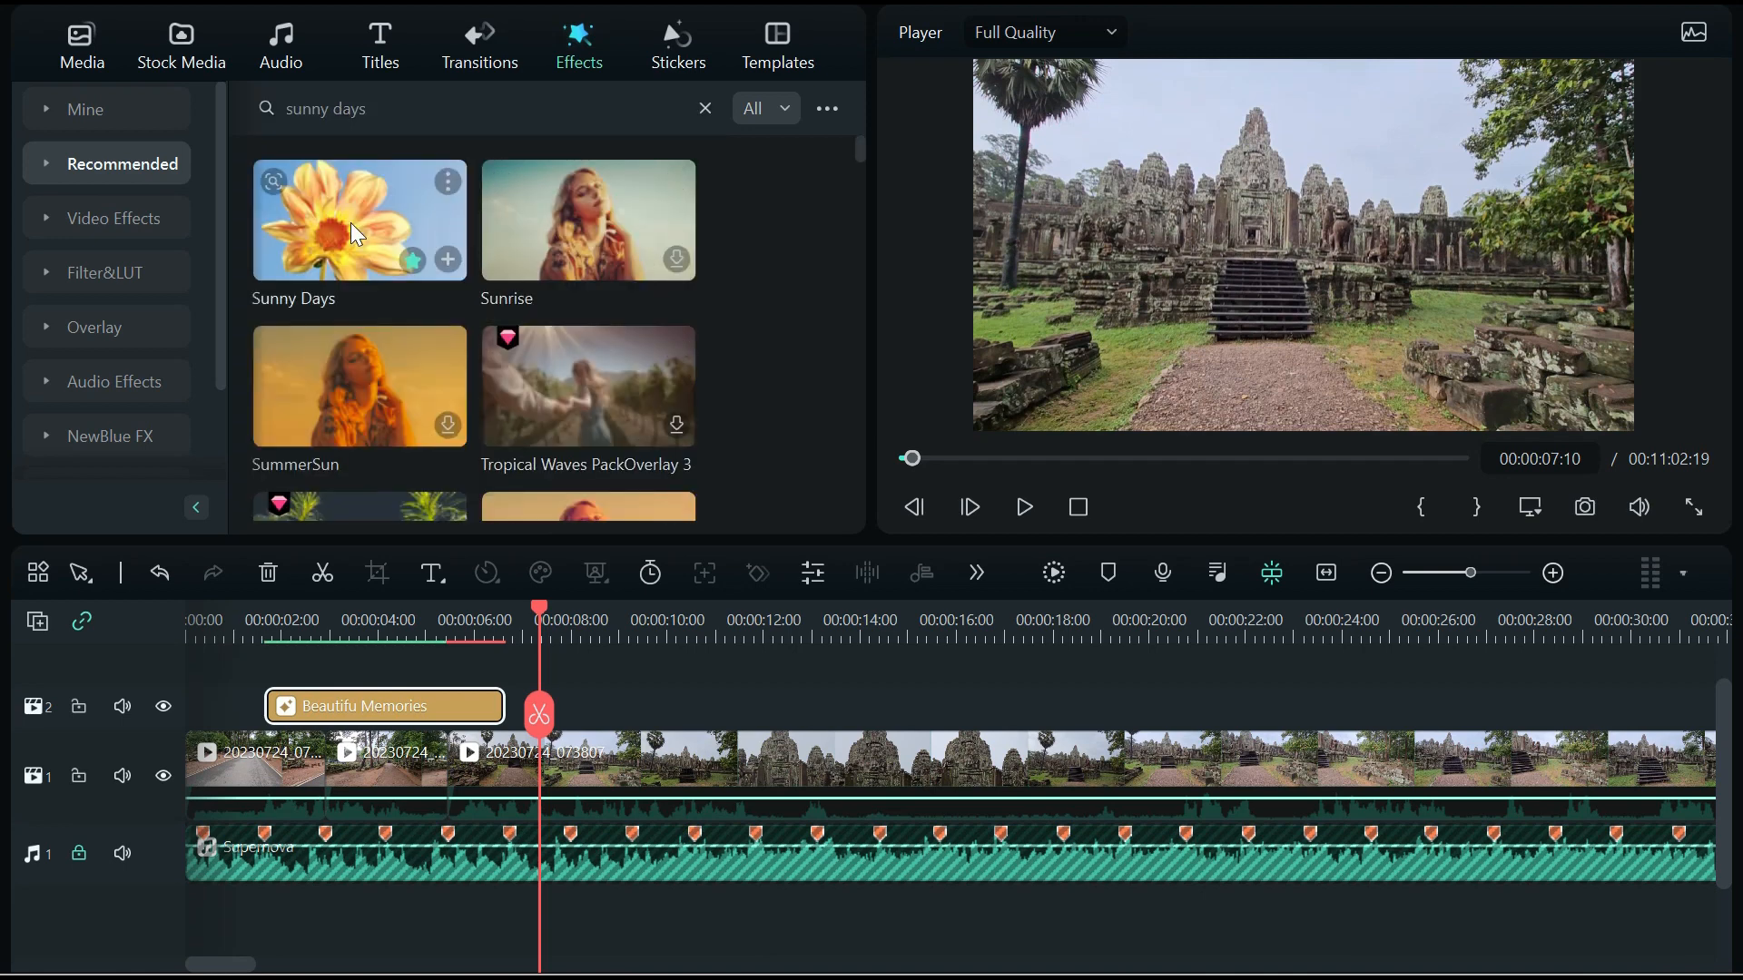
left_click_drag(581, 720, 581, 718)
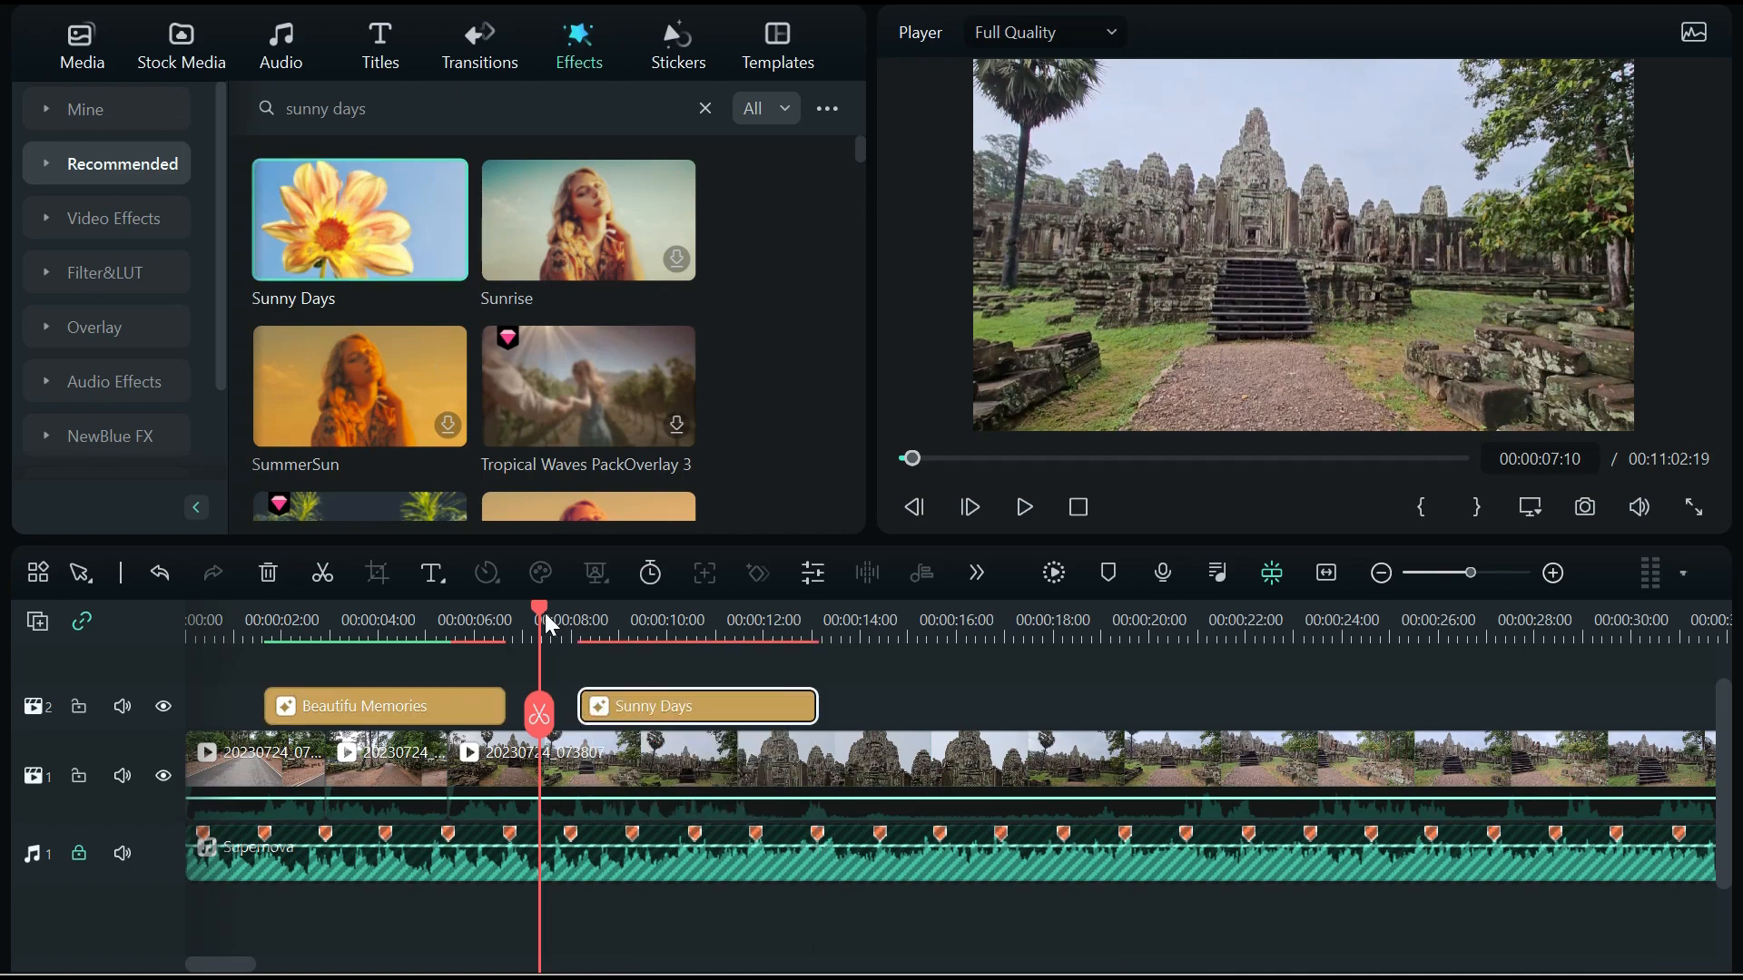
mouse_move(542, 618)
left_mouse_down()
mouse_move(624, 617)
mouse_move(544, 623)
left_mouse_up()
left_click_drag(561, 623, 751, 621)
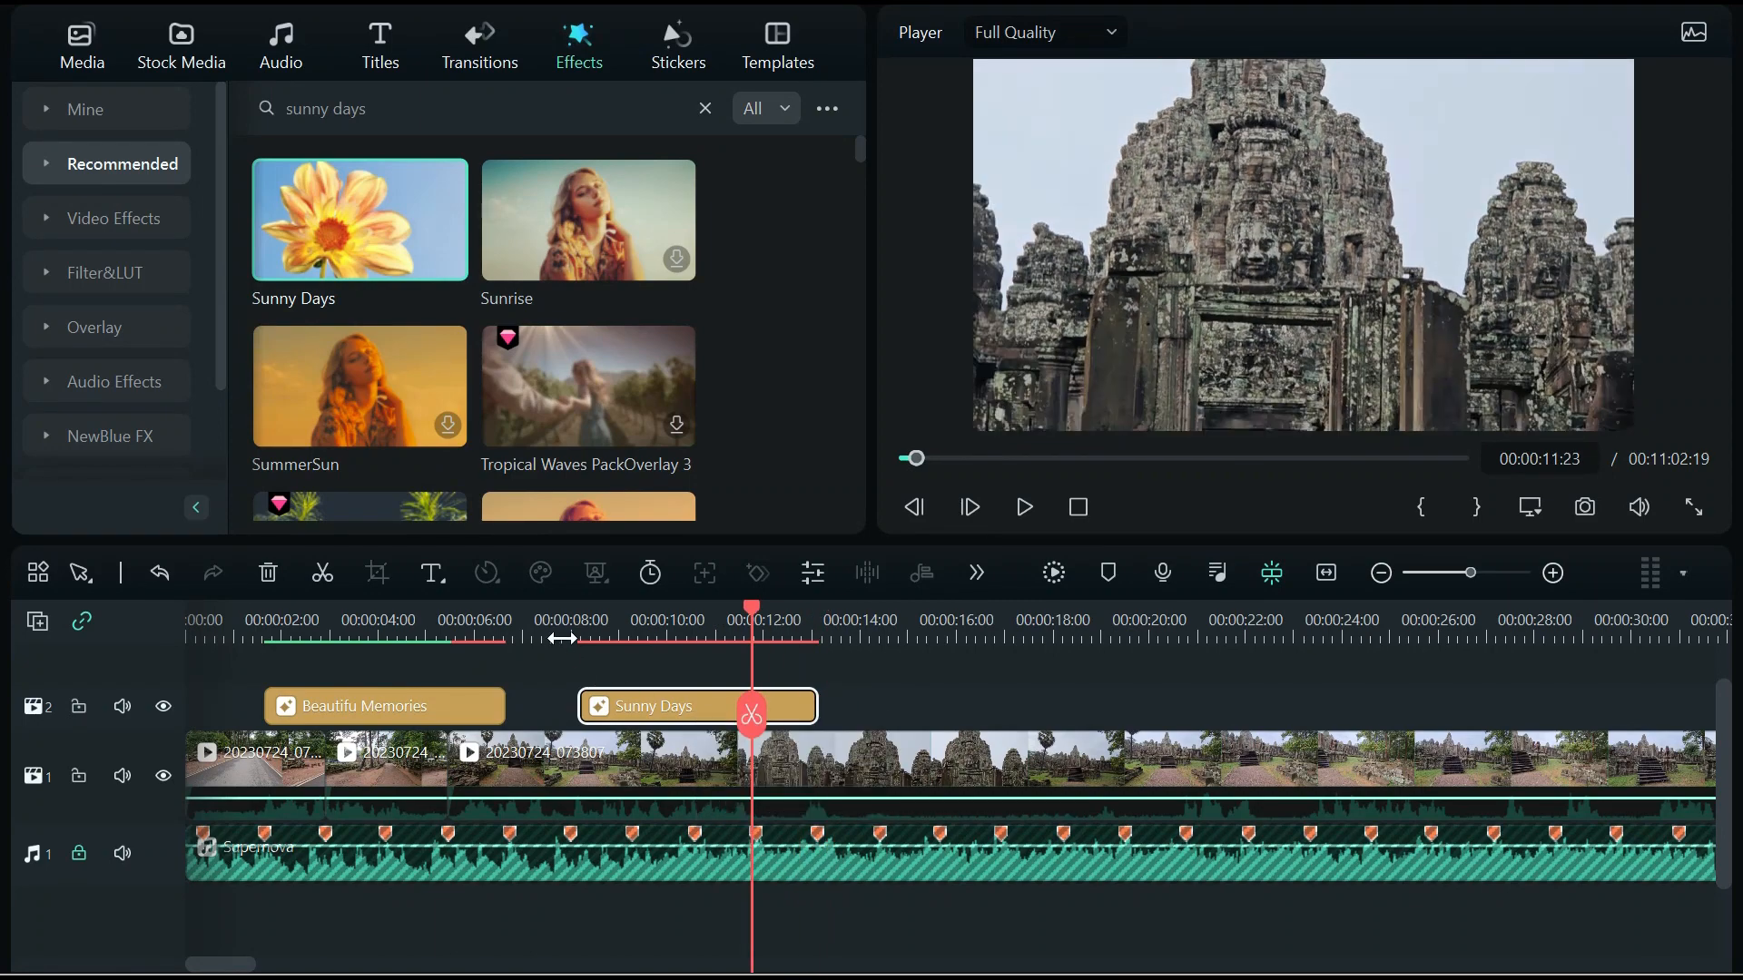
Move Sunny Days to video track 3 directly above Beautifu Memories and preview the stacked effects from the timeline start
scroll(566, 653, "up", 1)
left_click_drag(681, 759, 338, 717)
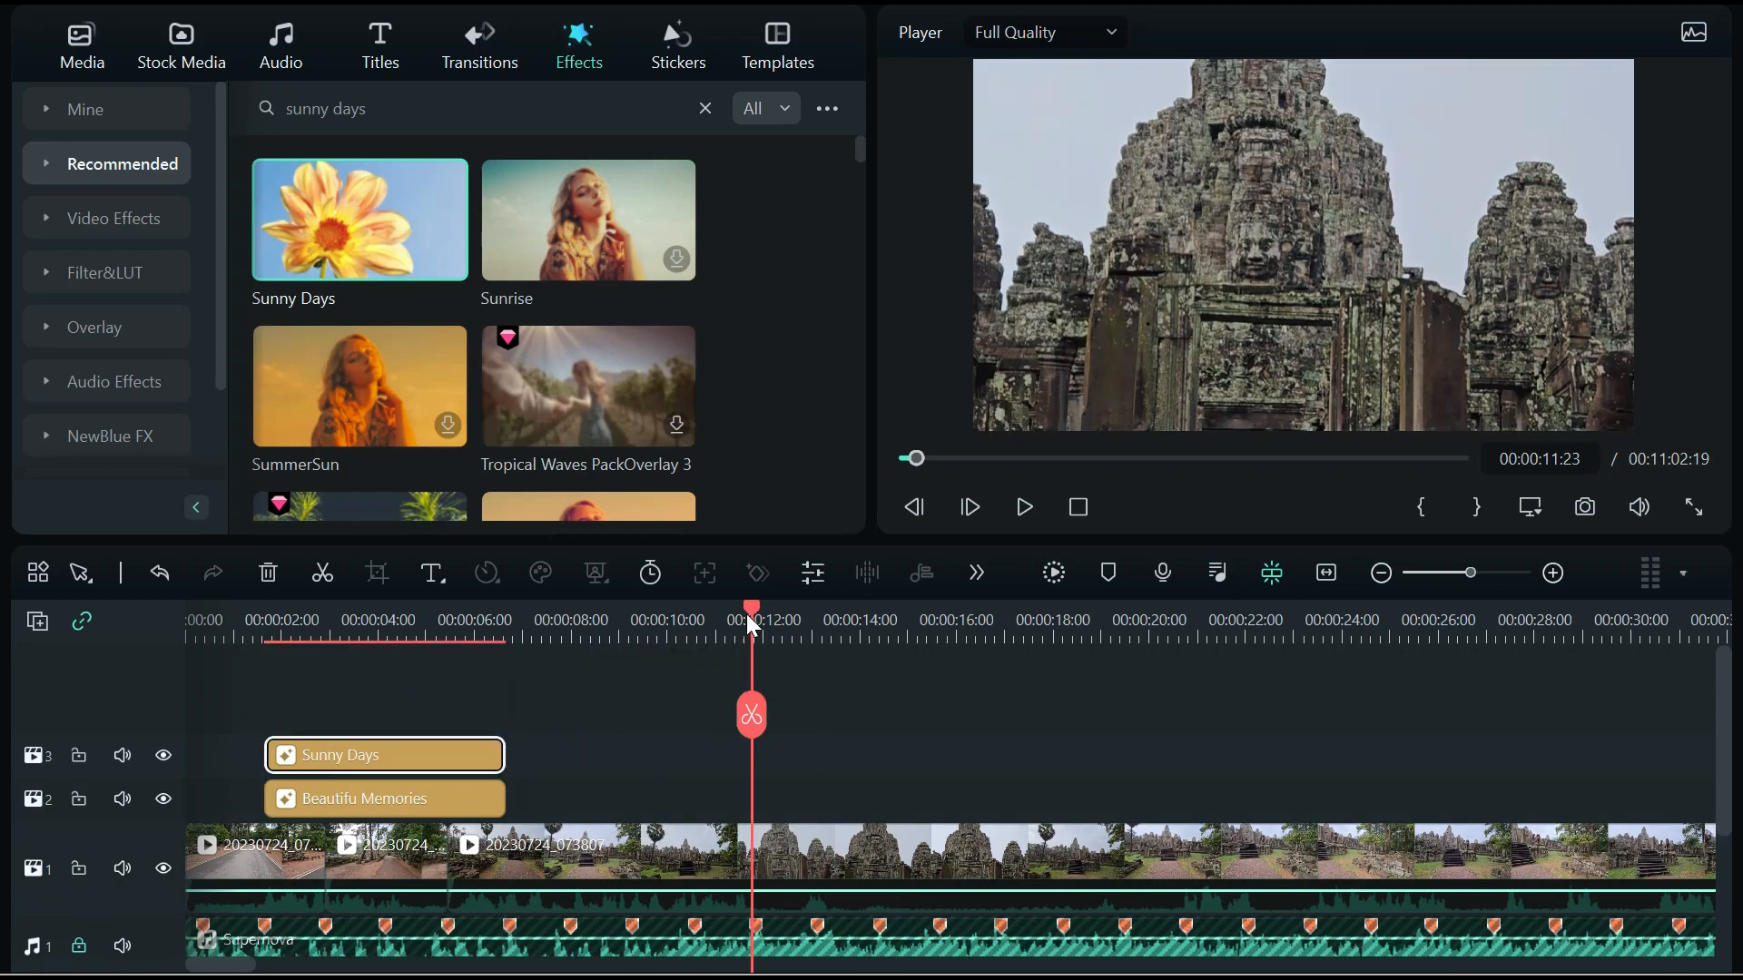
left_click_drag(750, 623, 187, 603)
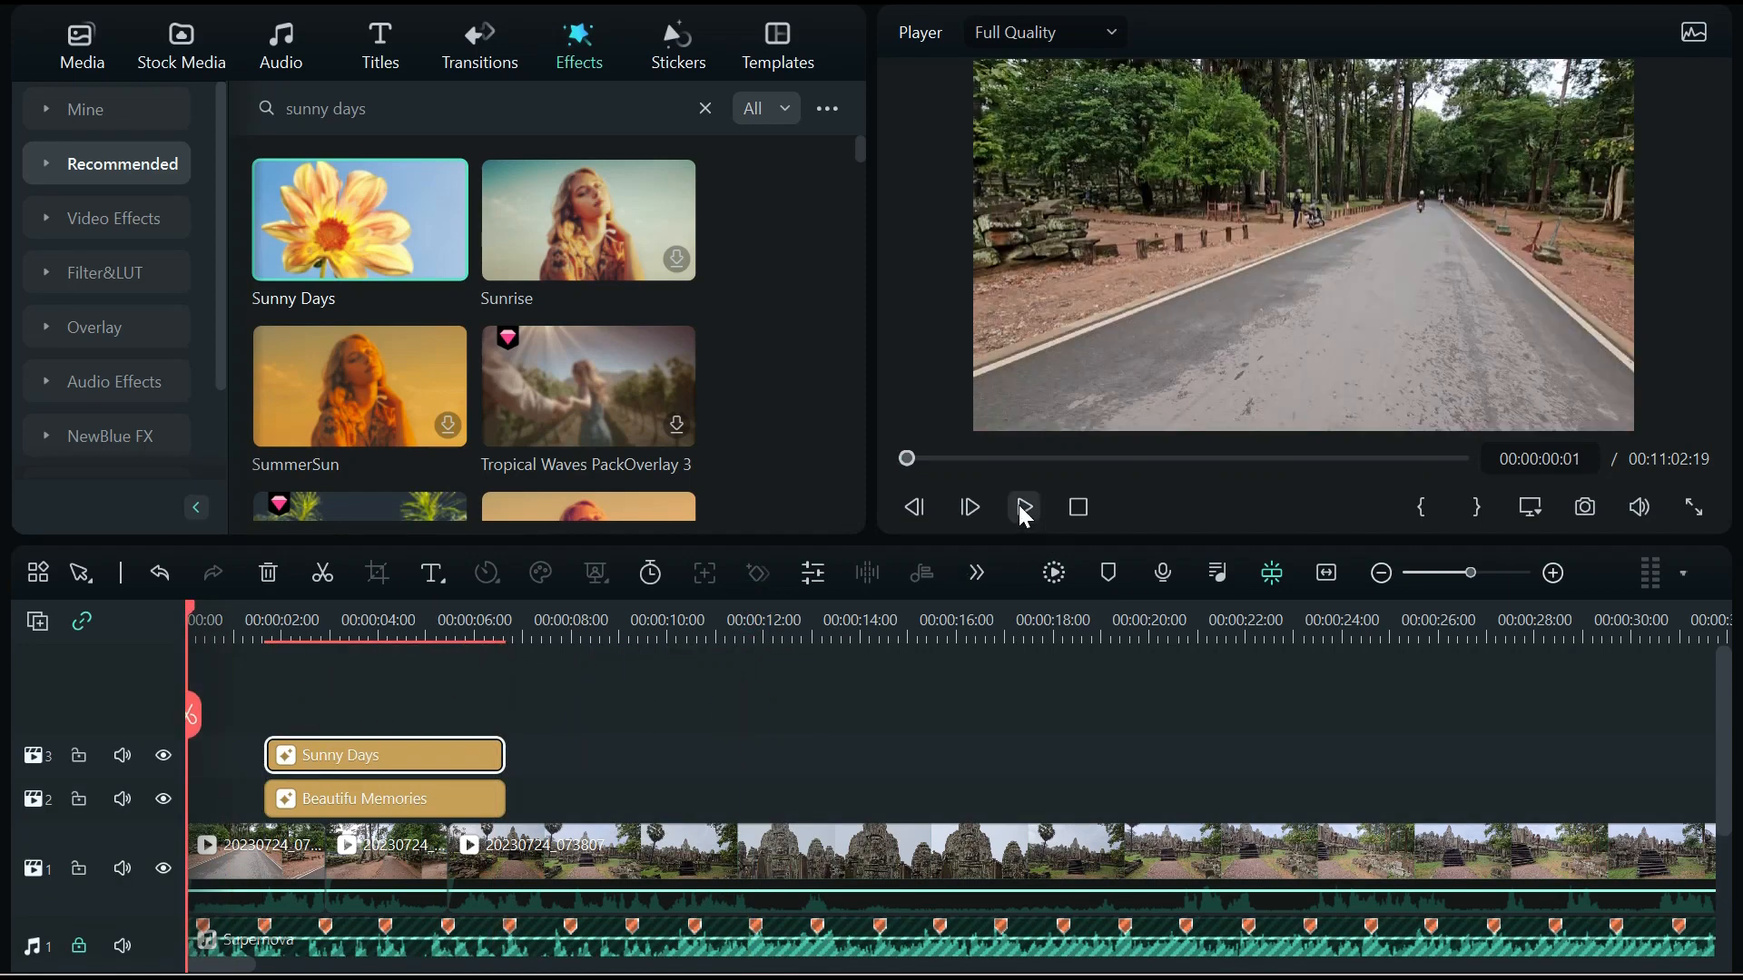
left_click(1024, 508)
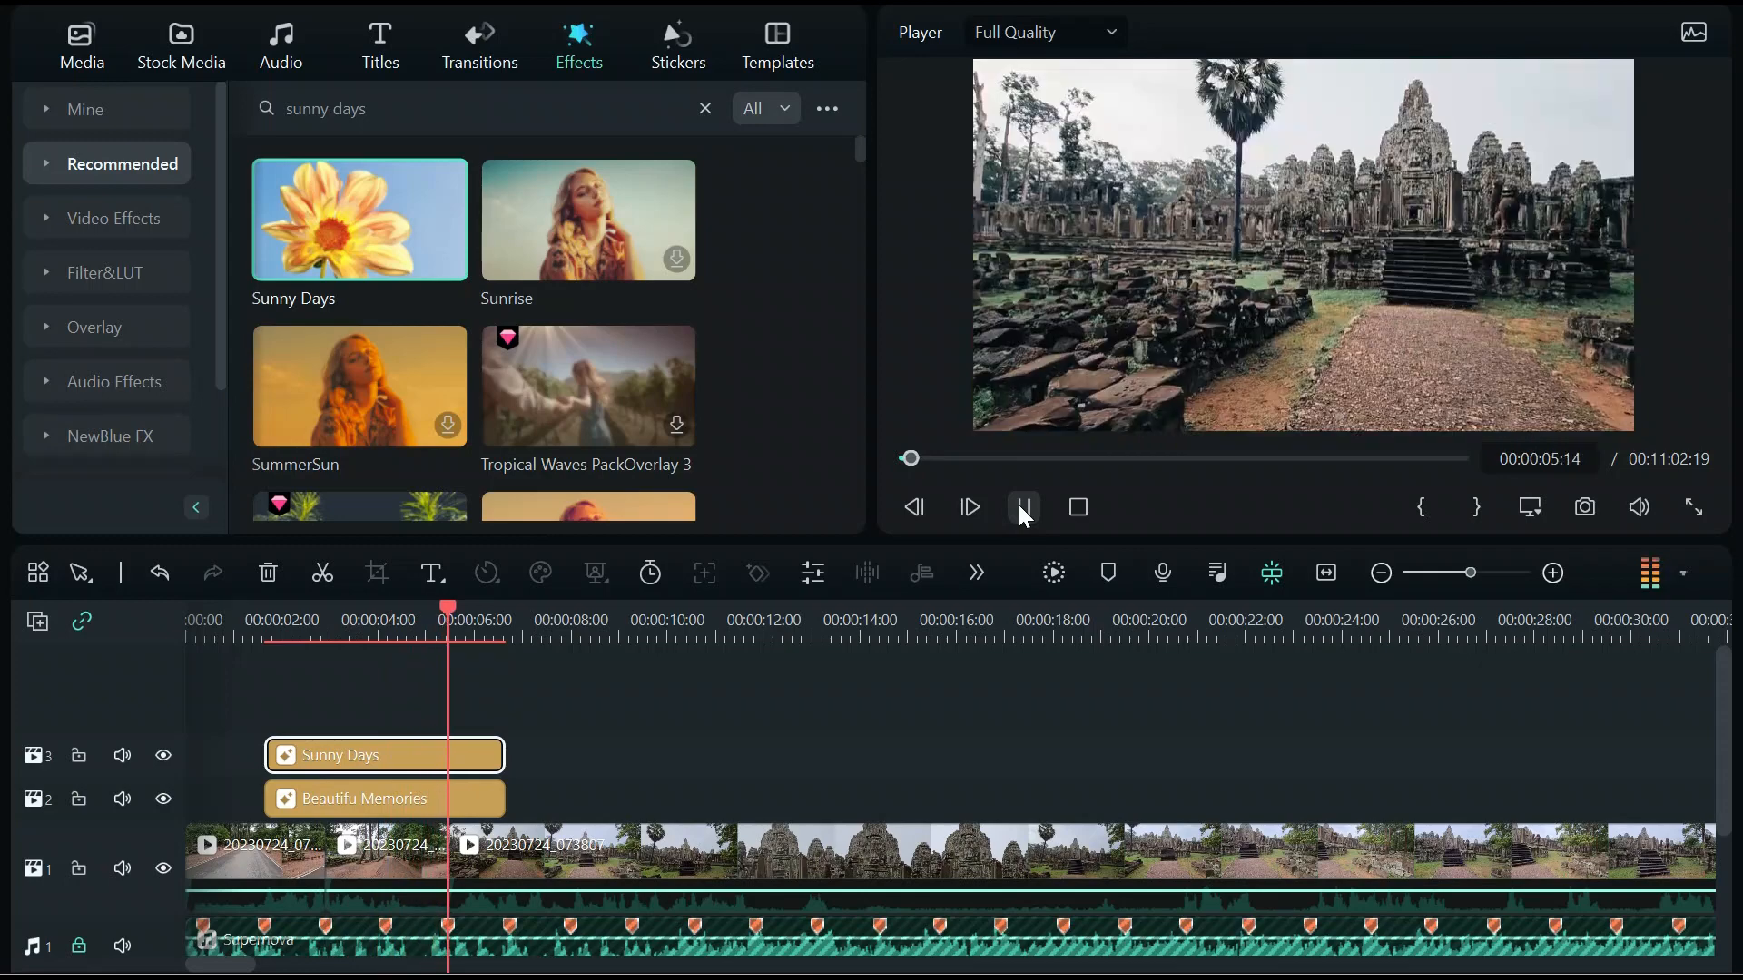
left_click(1023, 508)
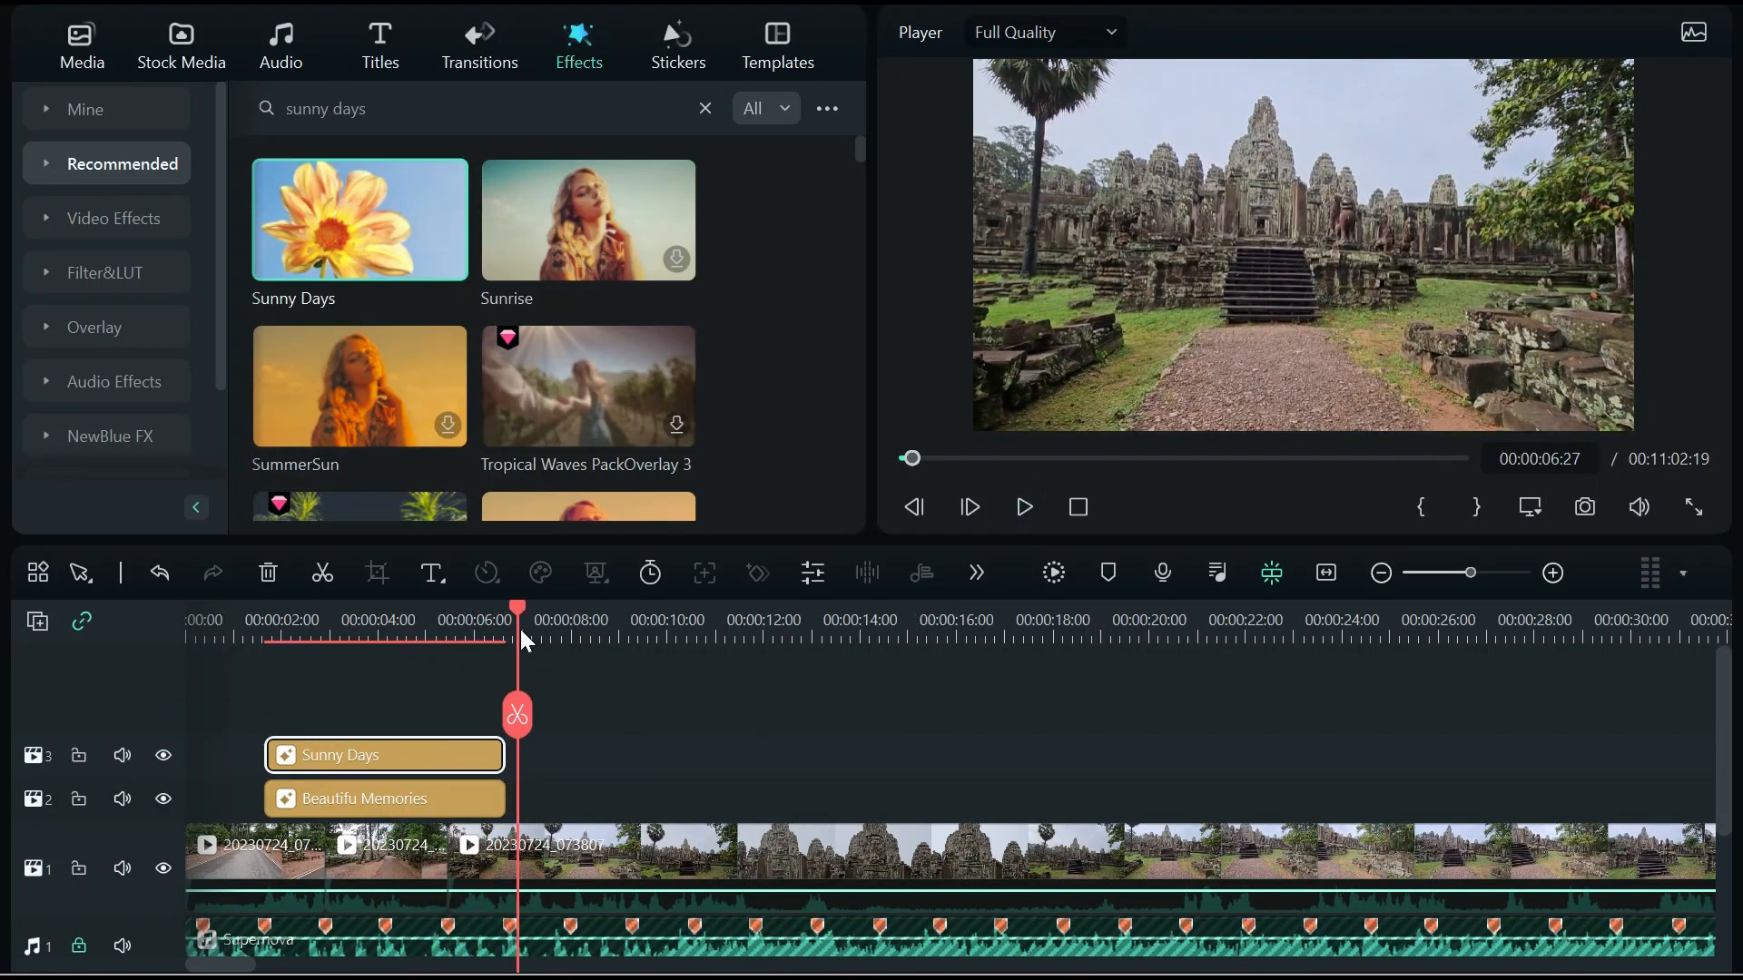
Return to about 00:00:05:25 to check the combined look, and delete the Sunny Days effect from video track 3
left_click_drag(519, 603, 467, 595)
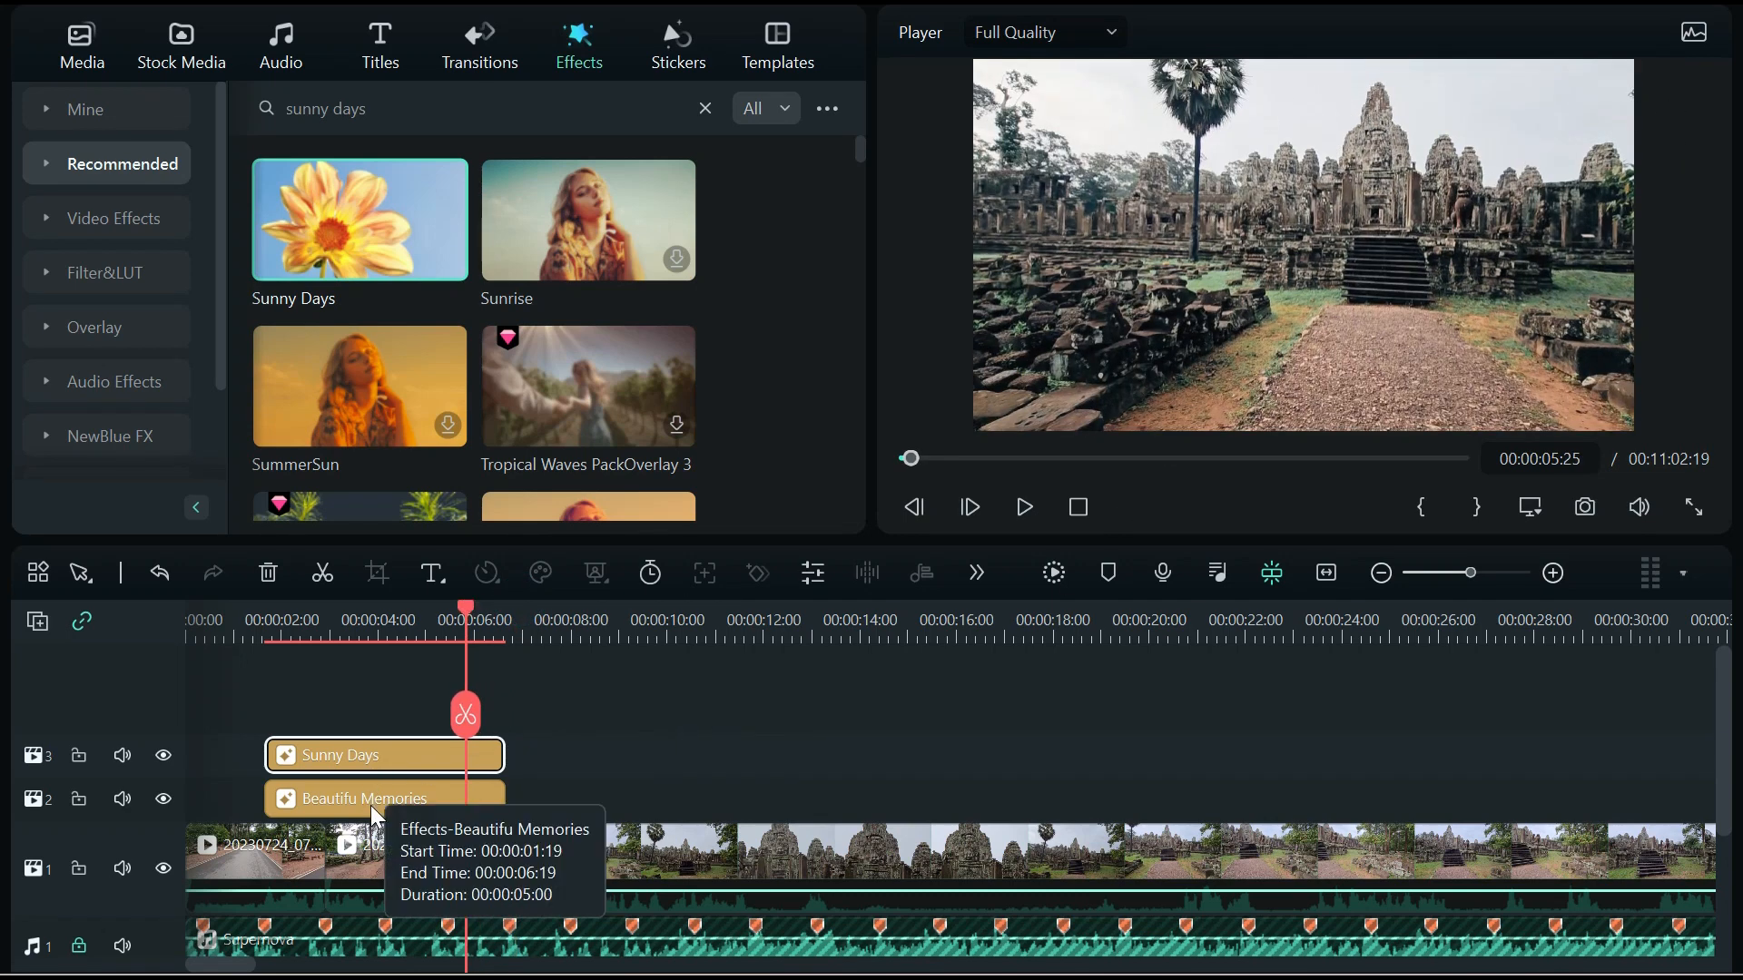
left_click(364, 753)
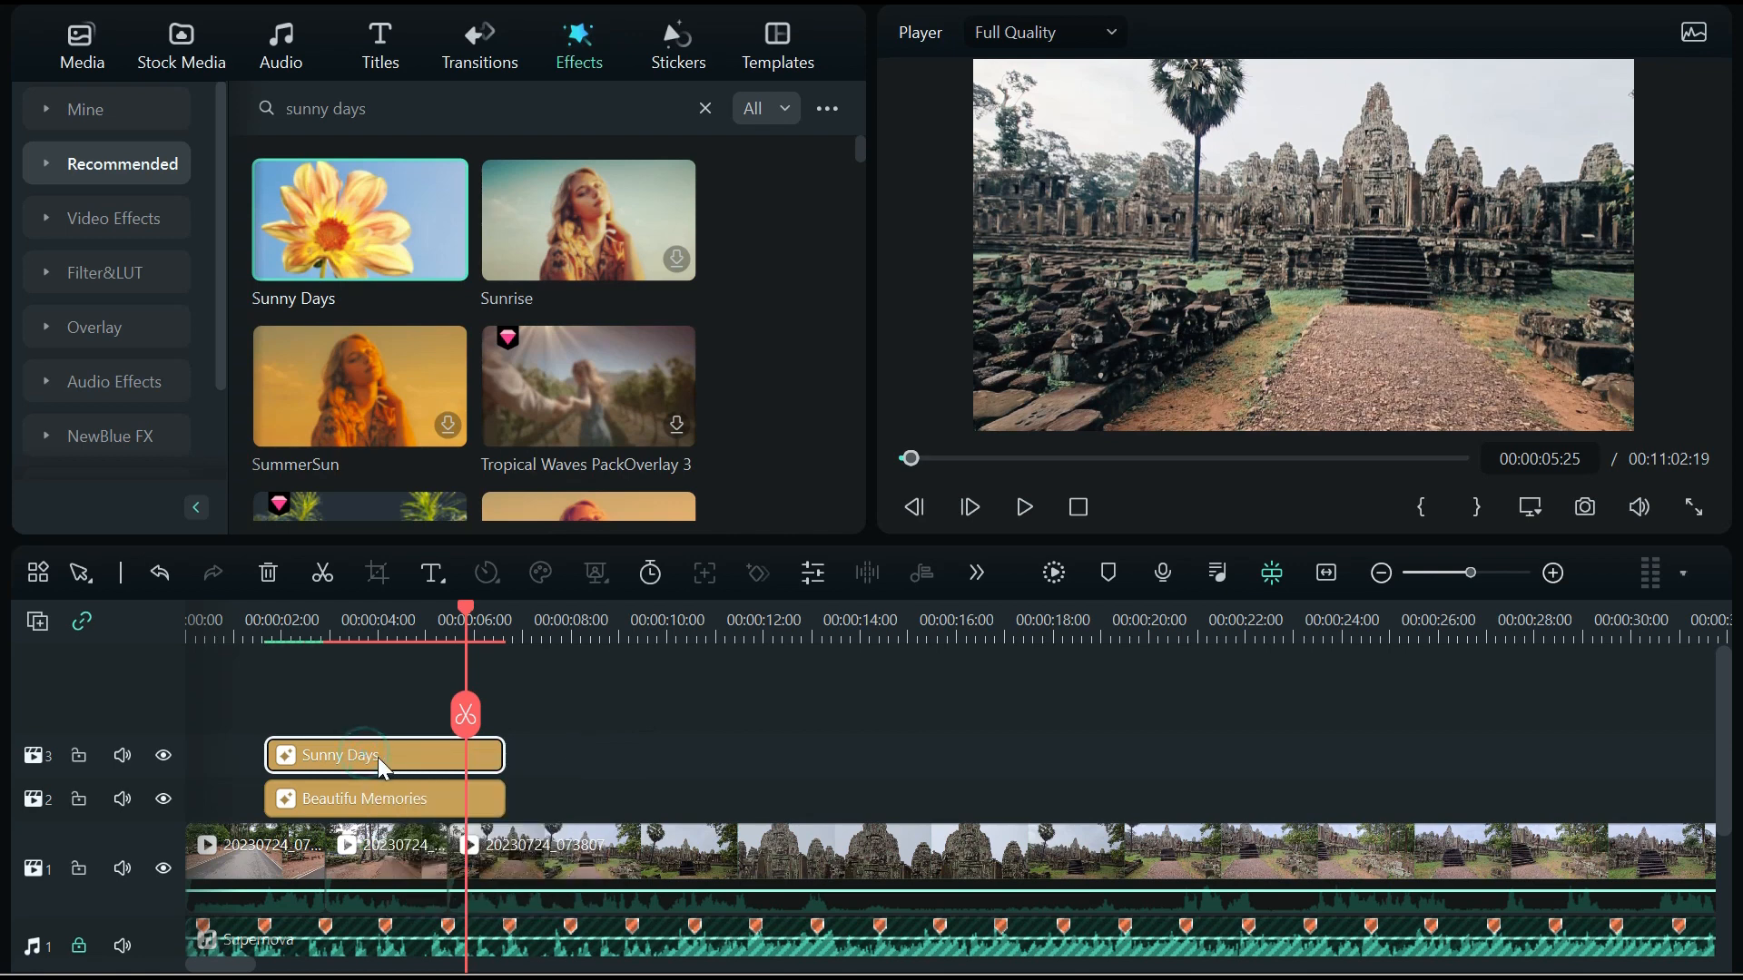
key("Delete")
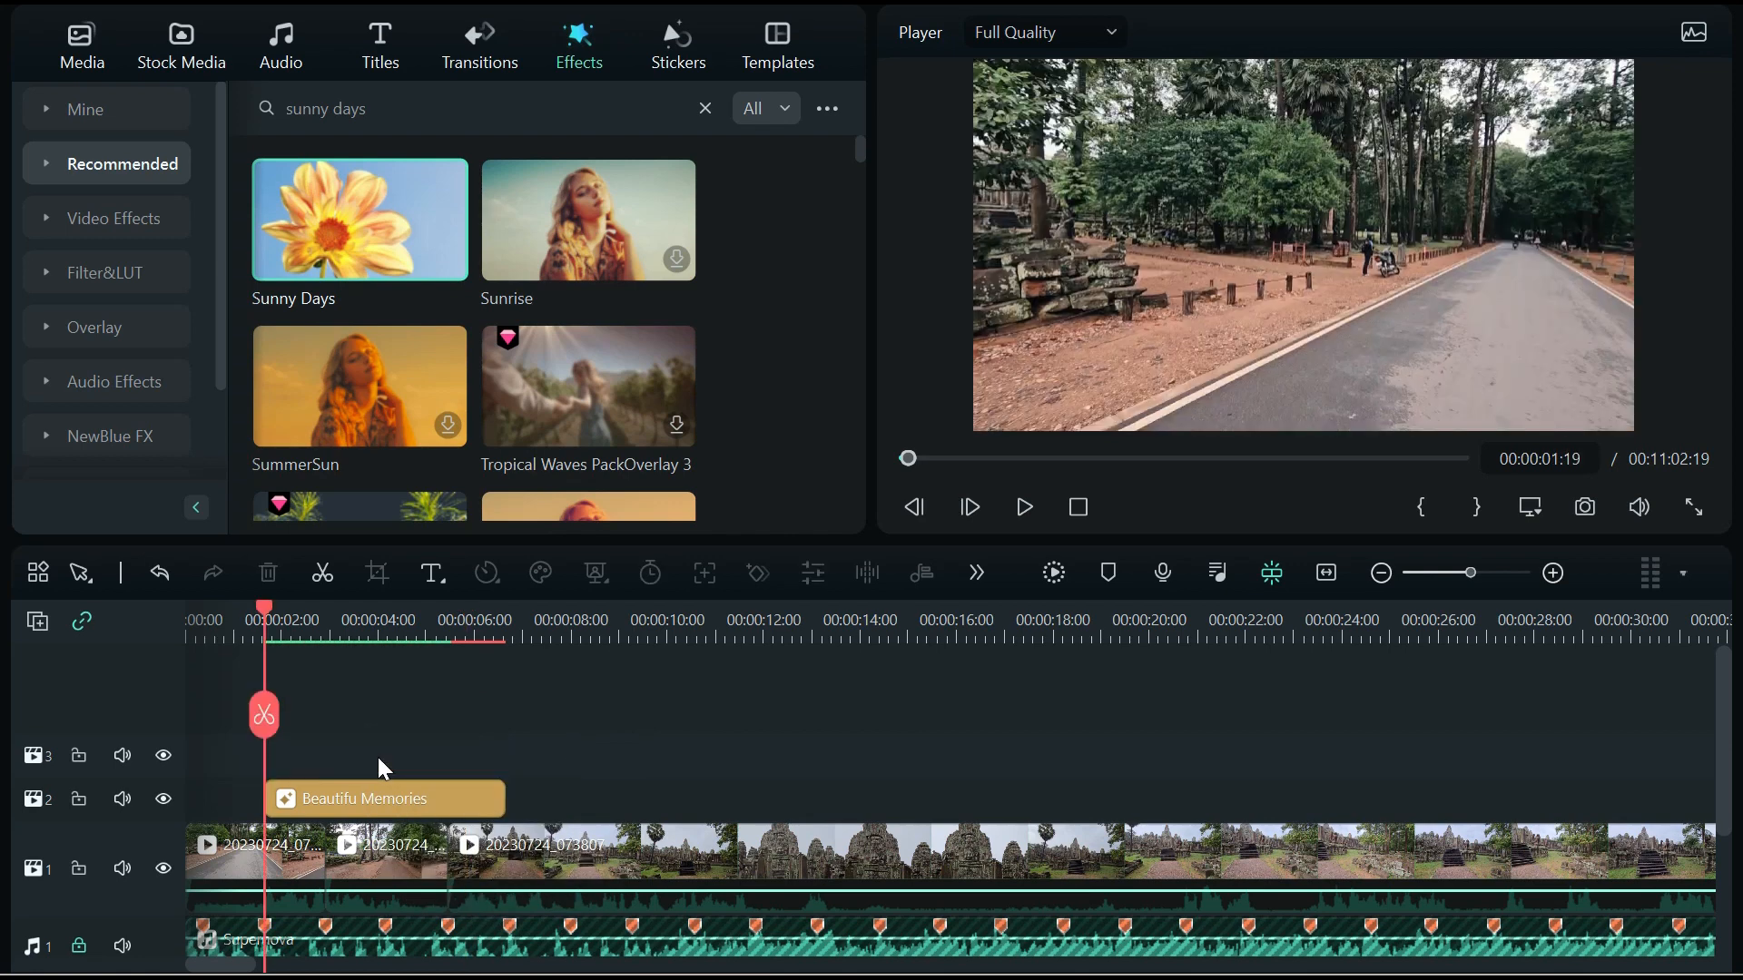